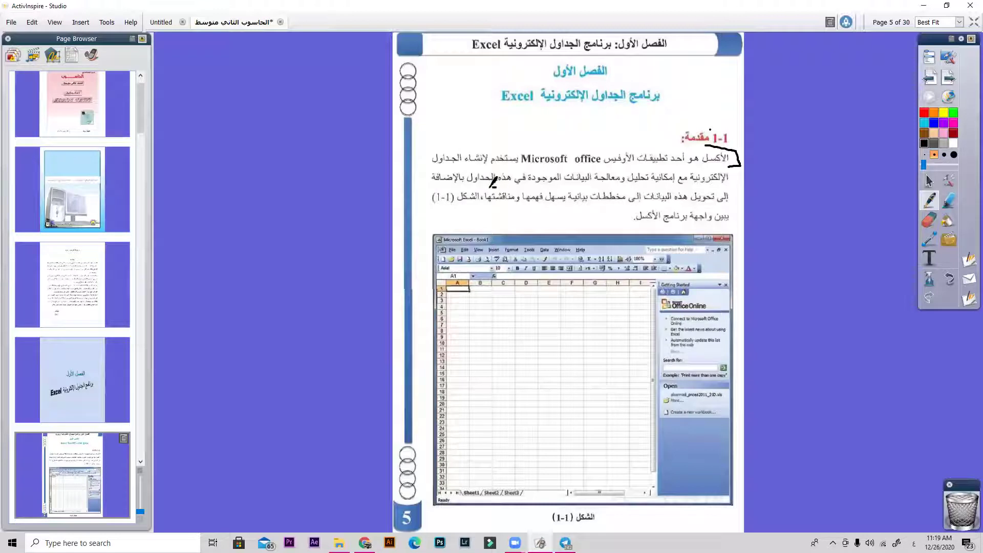
- Draw a pen bracket around the last word before the figure reference in page 5's introduction and open page 6
{"action": "left_click_drag", "start_coordinate": [496, 189], "coordinate": [502, 207]}
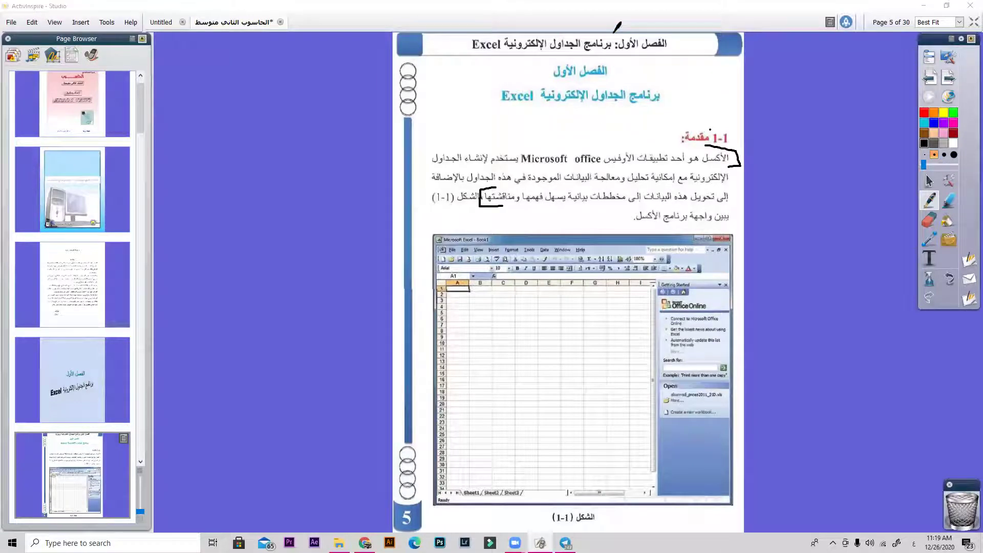
{"action": "left_click", "coordinate": [830, 192]}
{"action": "scroll", "coordinate": [87, 385], "scroll_direction": "down", "scroll_amount": 1}
{"action": "scroll", "coordinate": [83, 276], "scroll_direction": "down", "scroll_amount": 2}
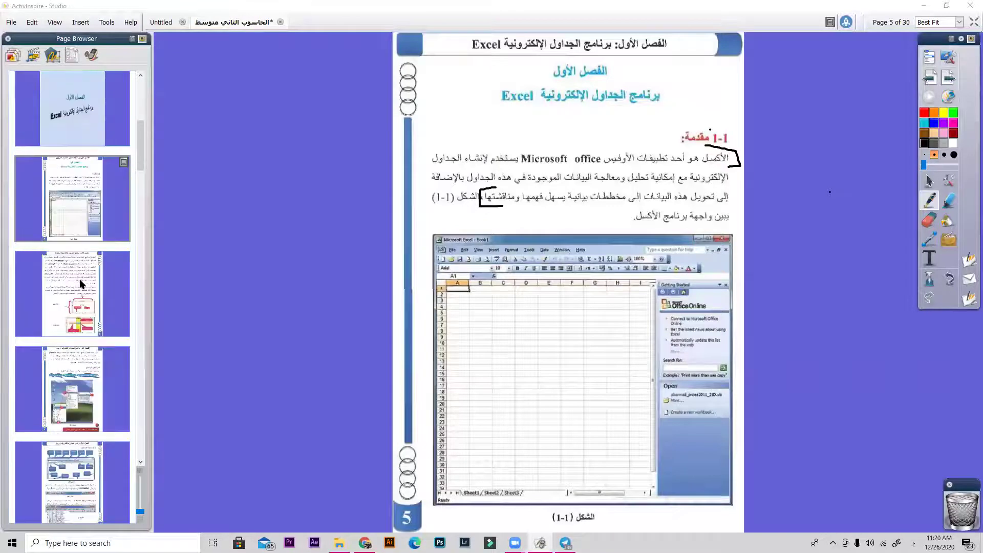
{"action": "left_click", "coordinate": [82, 284]}
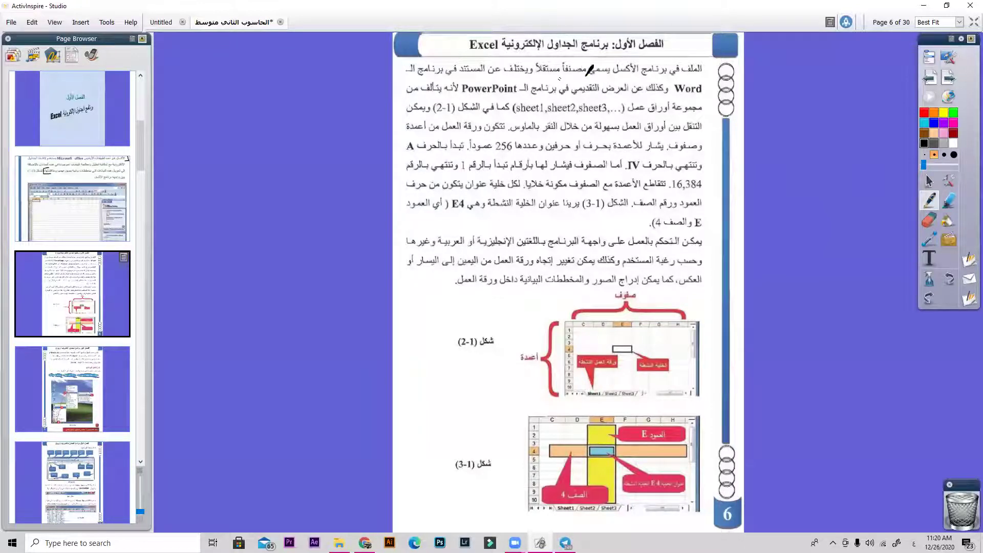
- Box the words "مصنفاً مستقلاً" on page 6 with the pen and underline the list "sheet1,sheet2,sheet3,…"
{"action": "mouse_move", "coordinate": [606, 76]}
{"action": "left_mouse_down"}
{"action": "mouse_move", "coordinate": [547, 78]}
{"action": "mouse_move", "coordinate": [536, 63]}
{"action": "mouse_move", "coordinate": [593, 50]}
{"action": "mouse_move", "coordinate": [589, 70]}
{"action": "left_mouse_up"}
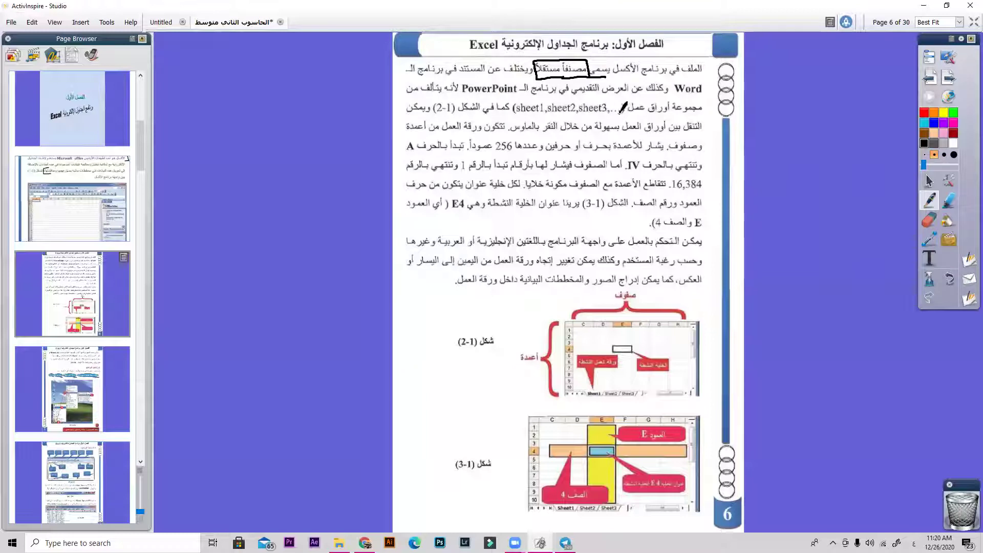
{"action": "left_click_drag", "start_coordinate": [619, 112], "coordinate": [538, 116]}
- Switch to Excel with a new blank workbook and point out the Sheet1 worksheet
{"action": "left_click", "coordinate": [127, 536]}
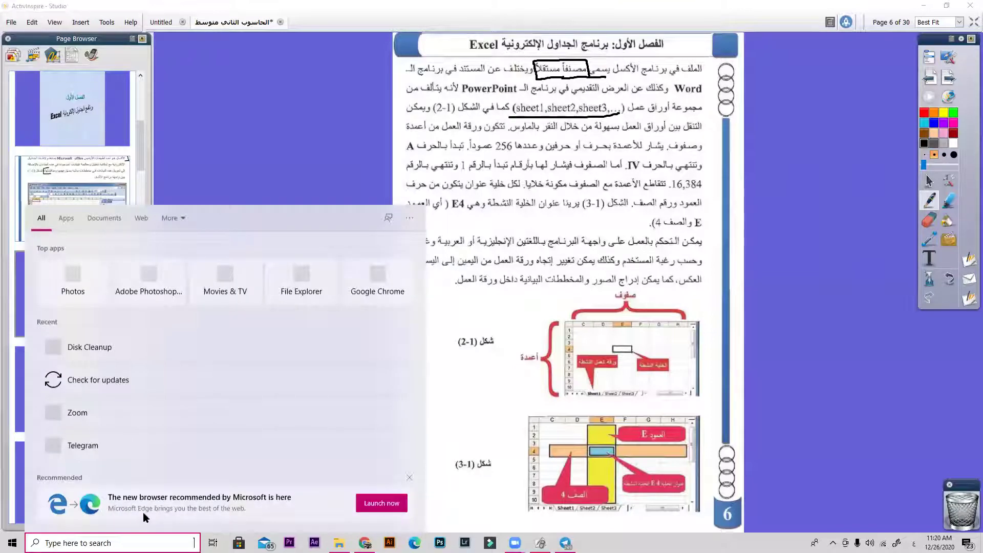
{"action": "left_click", "coordinate": [480, 171]}
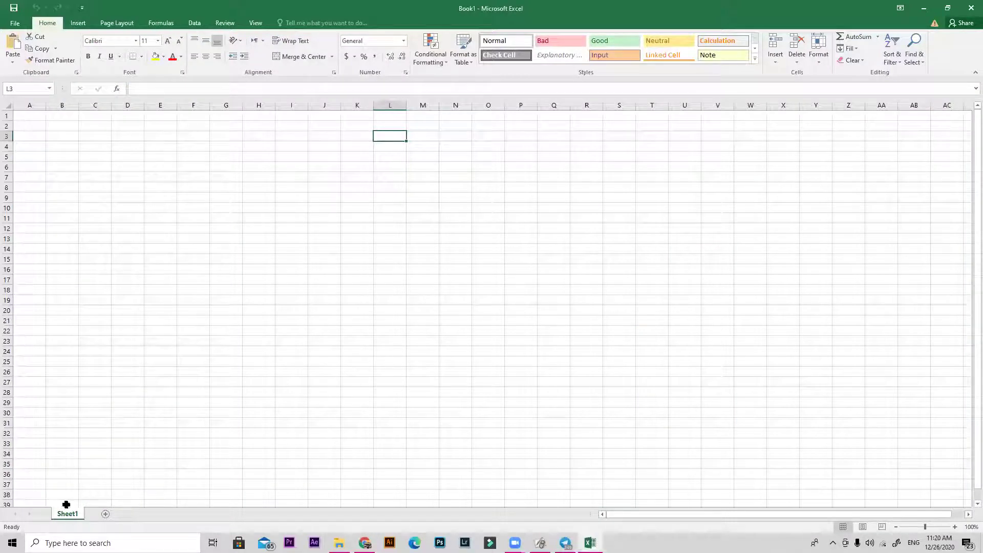
{"action": "left_click_drag", "start_coordinate": [63, 505], "coordinate": [56, 517]}
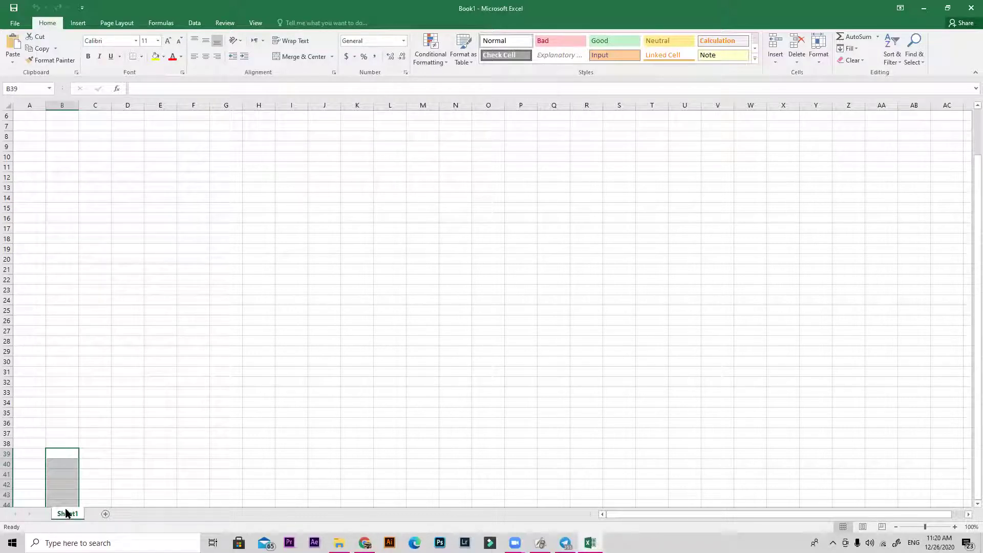
- Add four worksheets, Sheet2 to Sheet5, to the workbook
{"action": "left_click", "coordinate": [106, 514]}
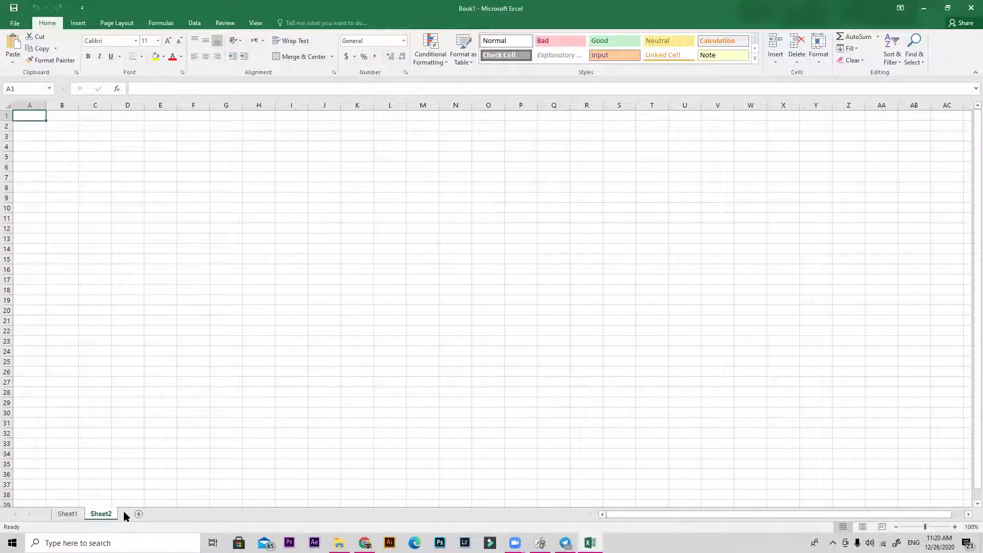
{"action": "left_click", "coordinate": [139, 514]}
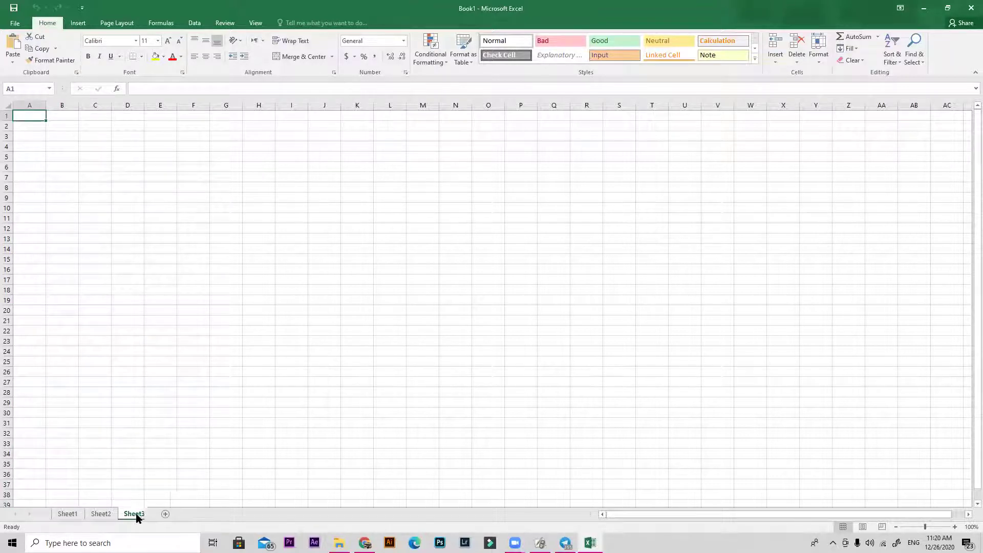
{"action": "left_click", "coordinate": [172, 515]}
{"action": "left_click", "coordinate": [205, 514]}
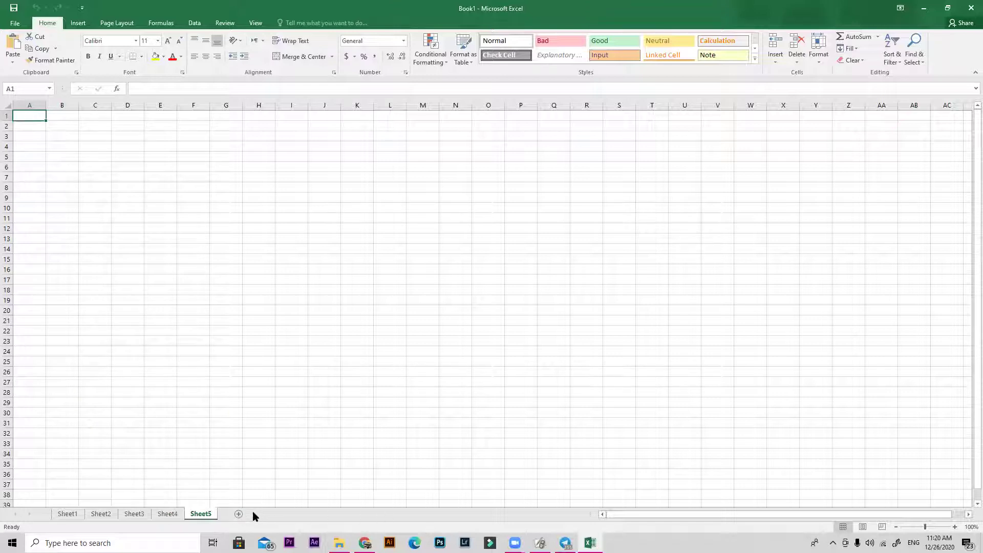
- Go back to Sheet1 and rename it as "الصف الاول"
{"action": "left_click", "coordinate": [71, 514]}
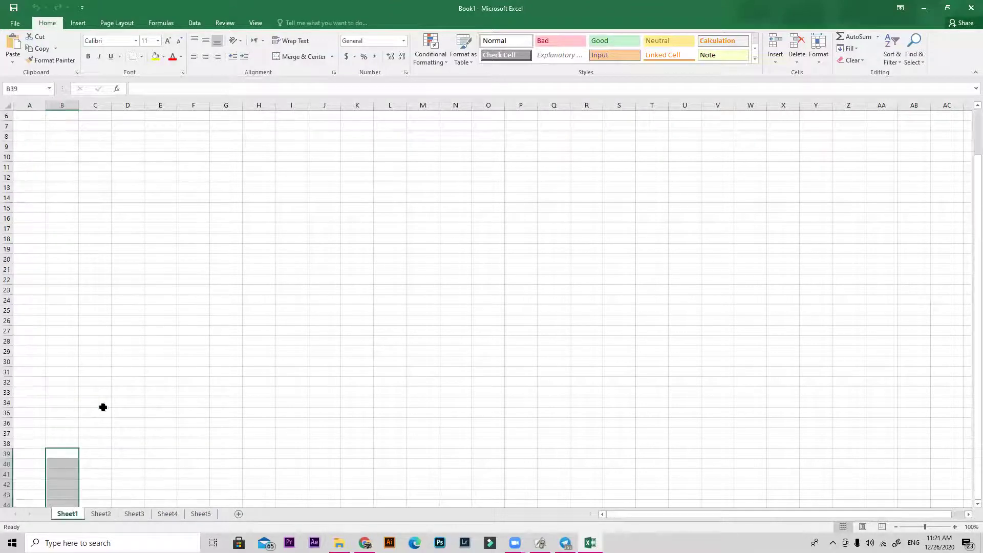
{"action": "left_click", "coordinate": [30, 104]}
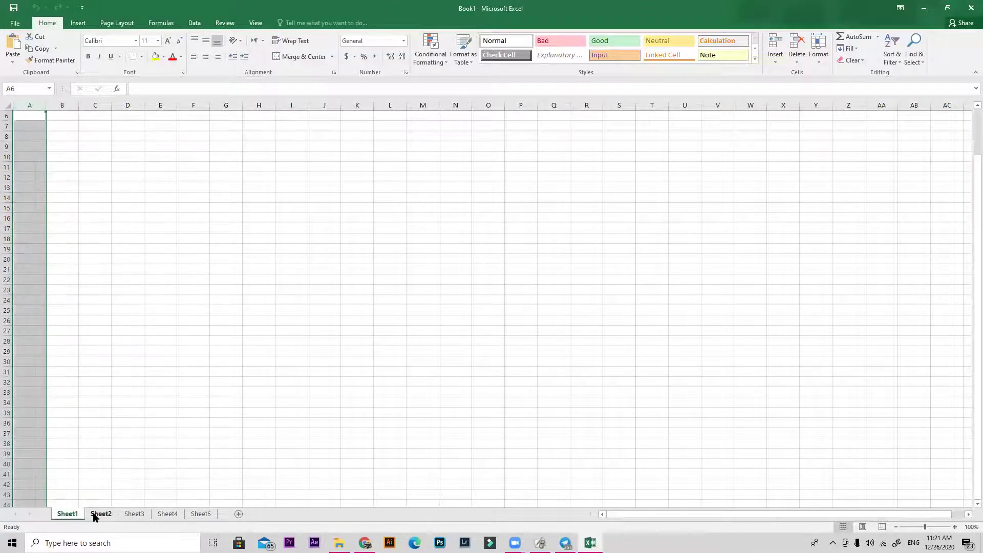
{"action": "right_click", "coordinate": [70, 516]}
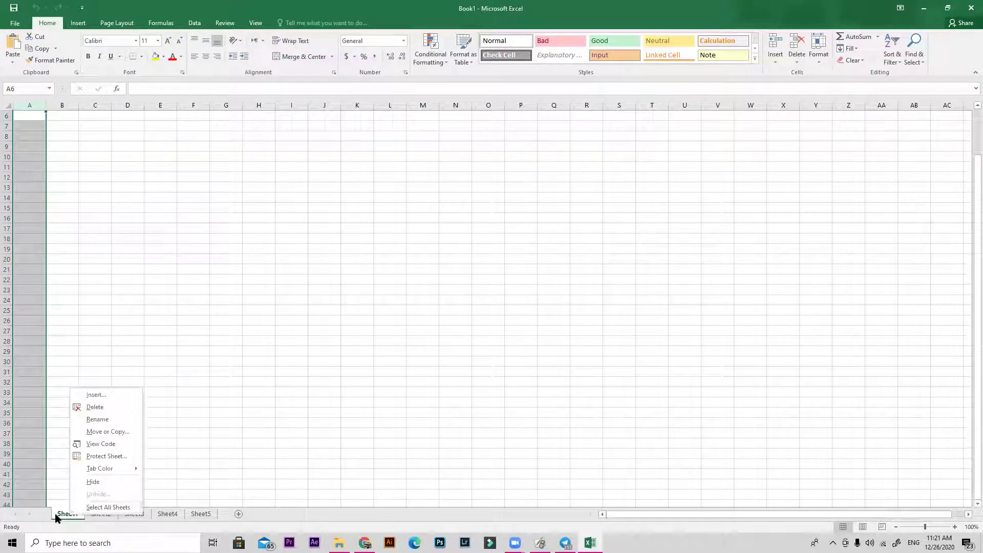
{"action": "left_click", "coordinate": [122, 421]}
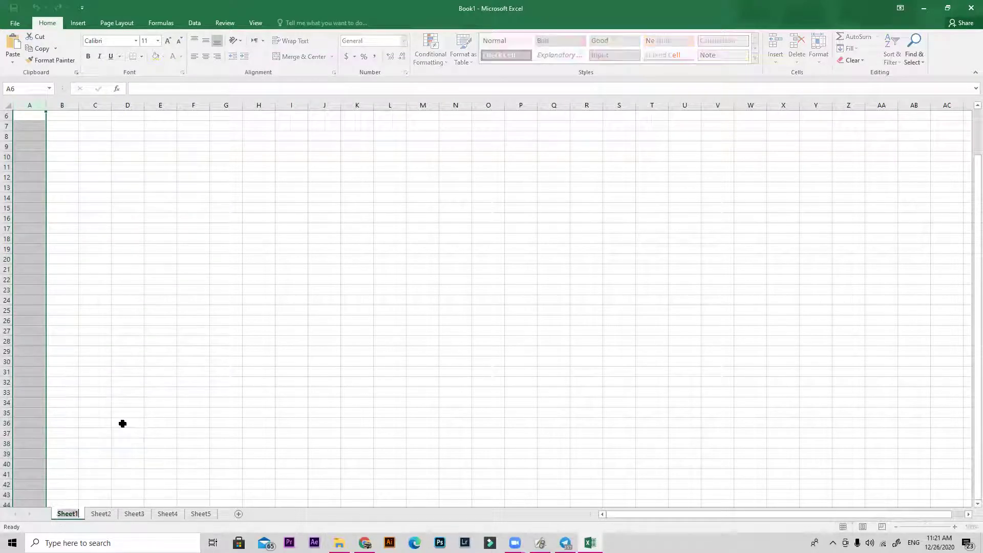
{"action": "type", "text": "ال"}
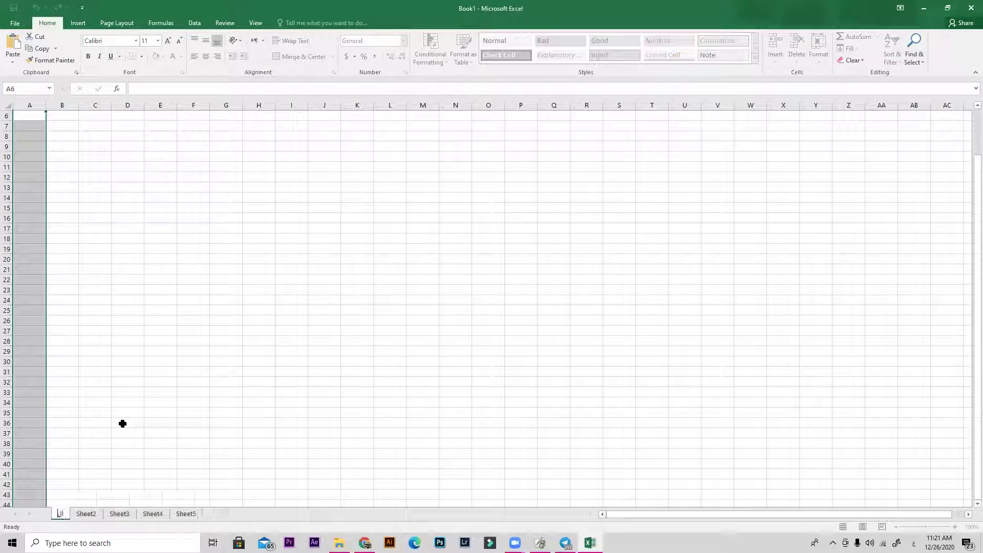
{"action": "type", "text": "صف الأول"}
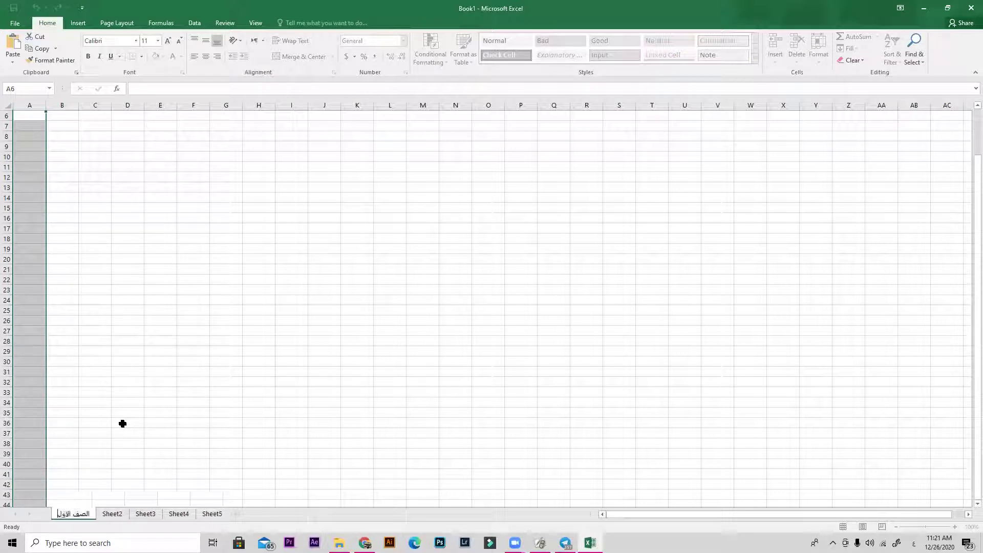
- Rename Sheet2 as "الصف الثانى" and view the two renamed worksheets in turn
{"action": "right_click", "coordinate": [117, 514]}
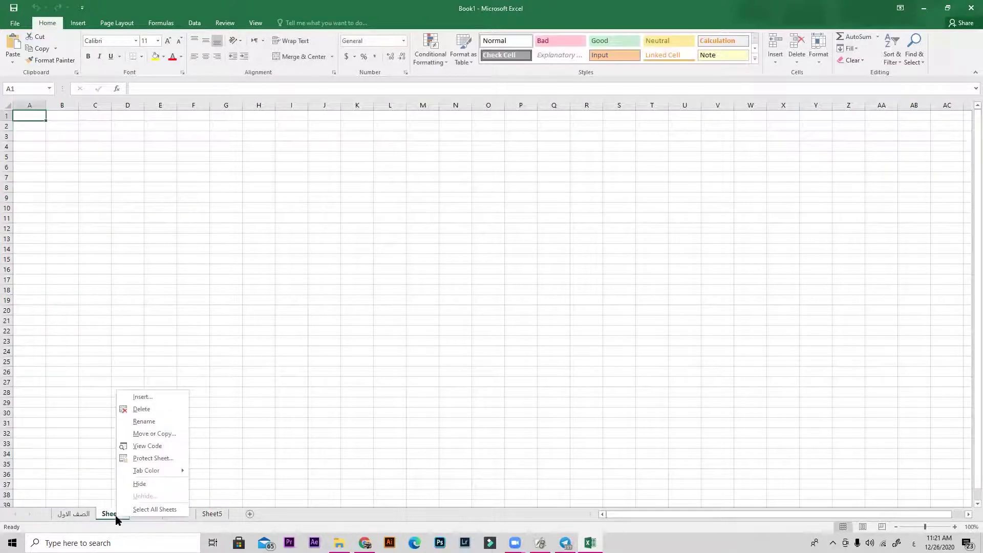
{"action": "left_click", "coordinate": [141, 421]}
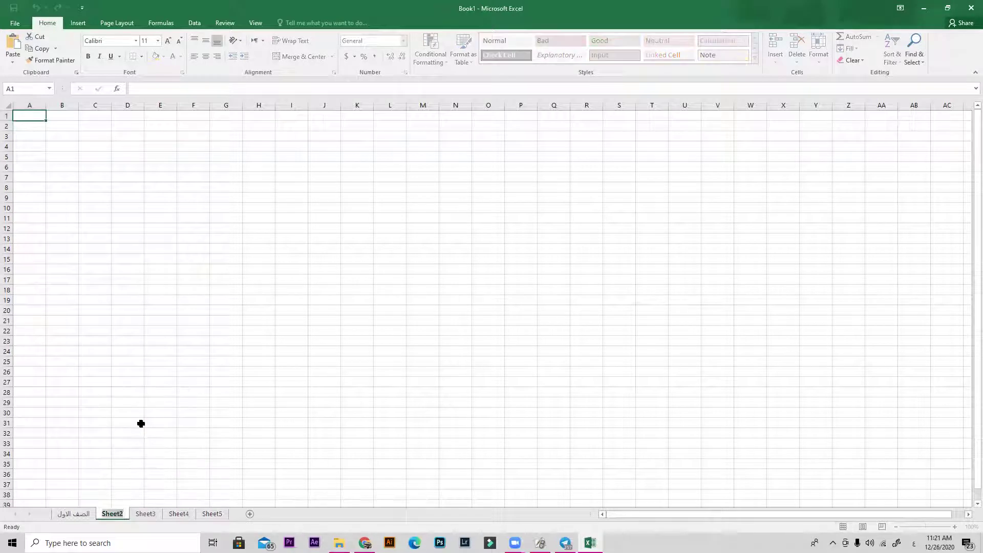
{"action": "type", "text": "الصف الث"}
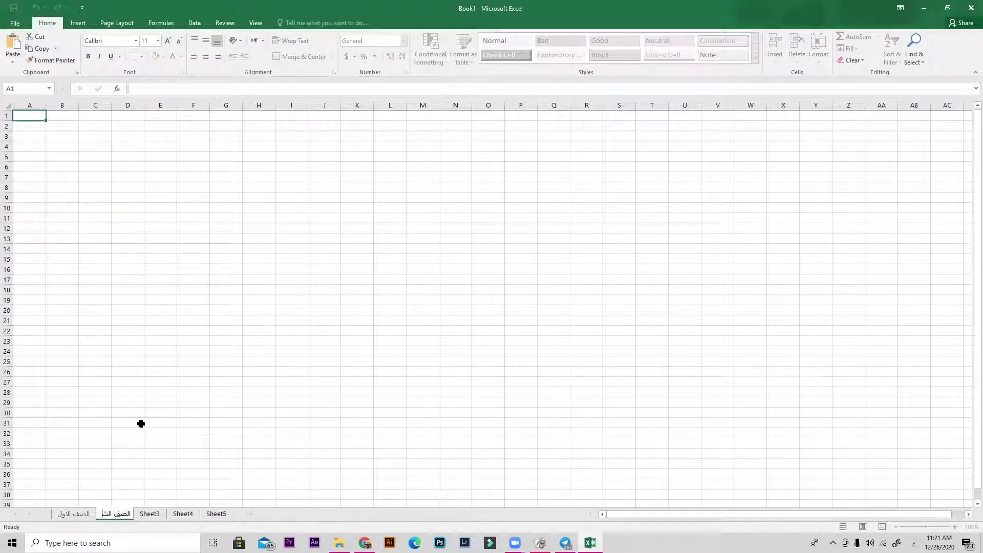
{"action": "type", "text": "انى"}
{"action": "key", "text": "Return"}
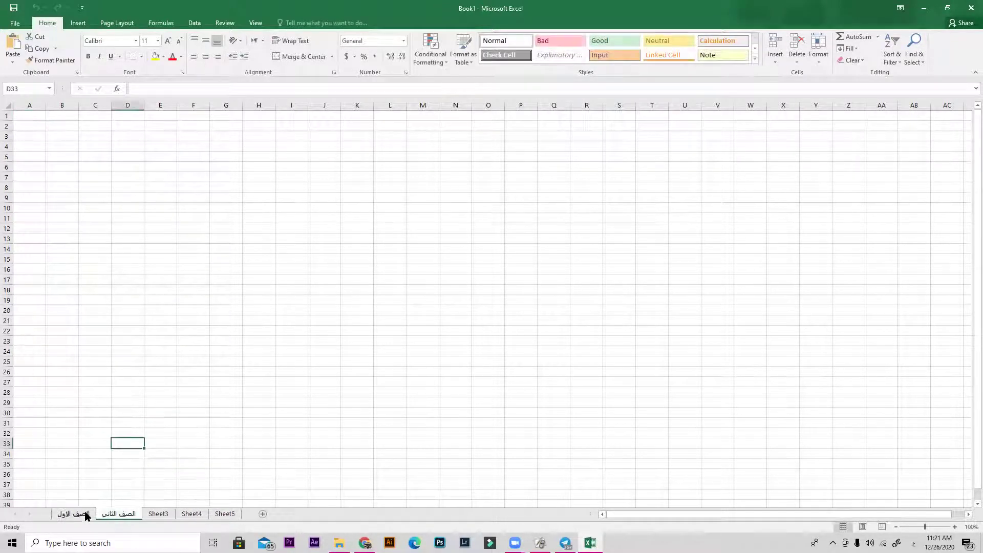
{"action": "left_click", "coordinate": [84, 514]}
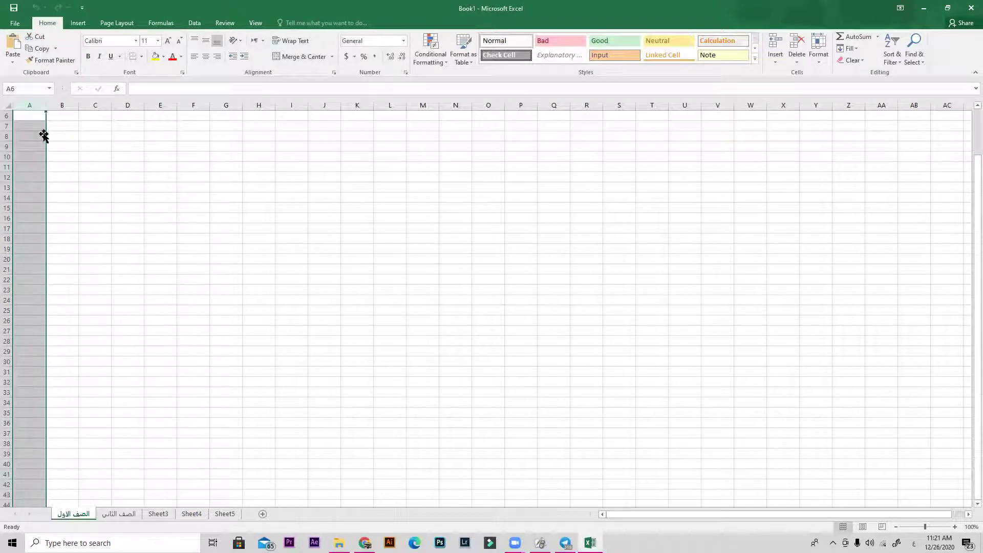
{"action": "left_click", "coordinate": [118, 514]}
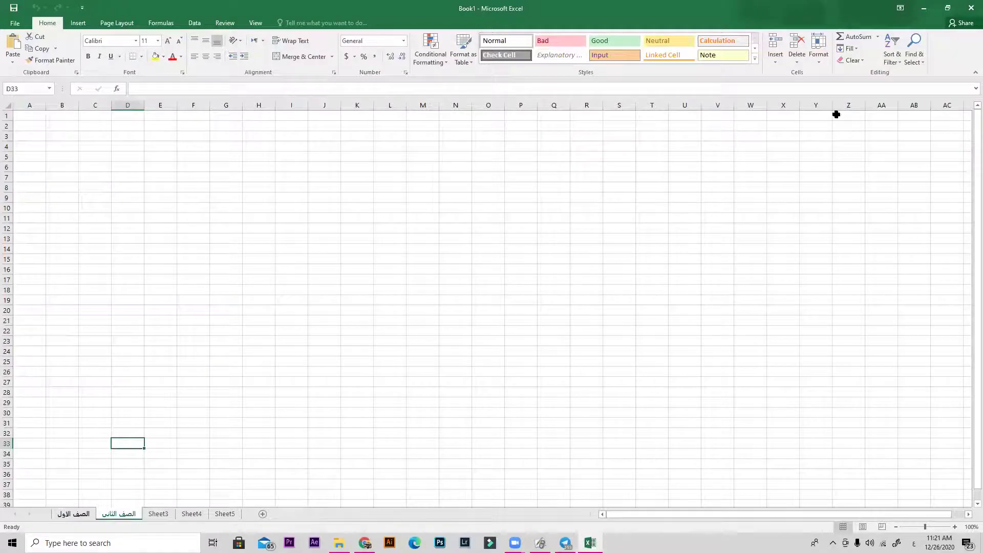
- Switch to ActivInspire, undo a trial pen box around "sheet3", and underline the start of that line on page 6
{"action": "key", "text": "alt+Tab"}
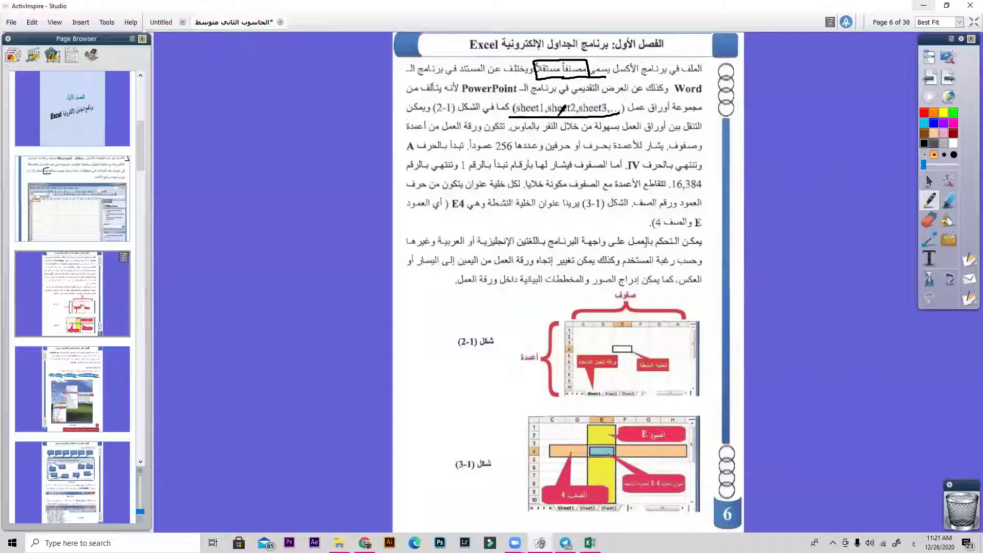
{"action": "mouse_move", "coordinate": [602, 115]}
{"action": "left_mouse_down"}
{"action": "mouse_move", "coordinate": [603, 97]}
{"action": "mouse_move", "coordinate": [583, 100]}
{"action": "mouse_move", "coordinate": [581, 115]}
{"action": "left_mouse_up"}
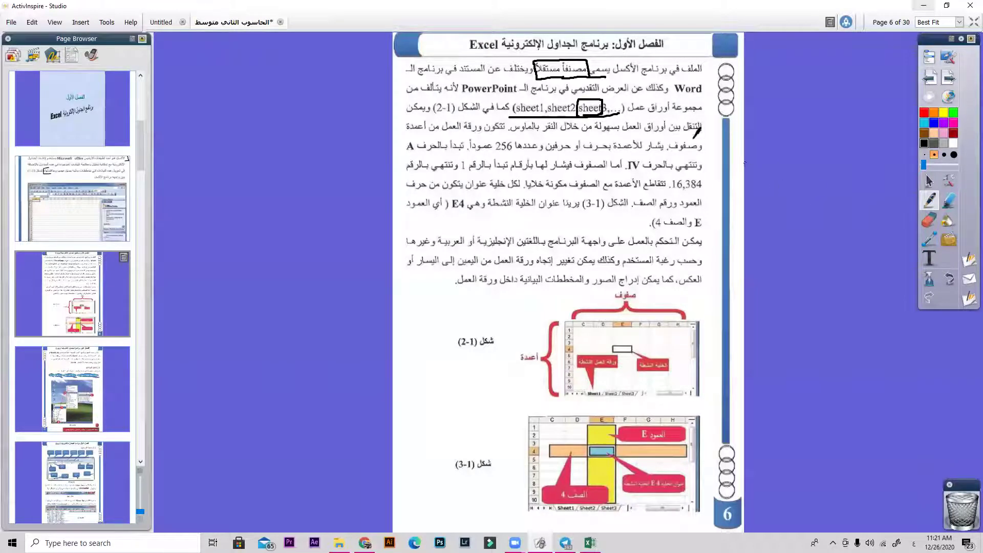
{"action": "key", "text": "ctrl+z"}
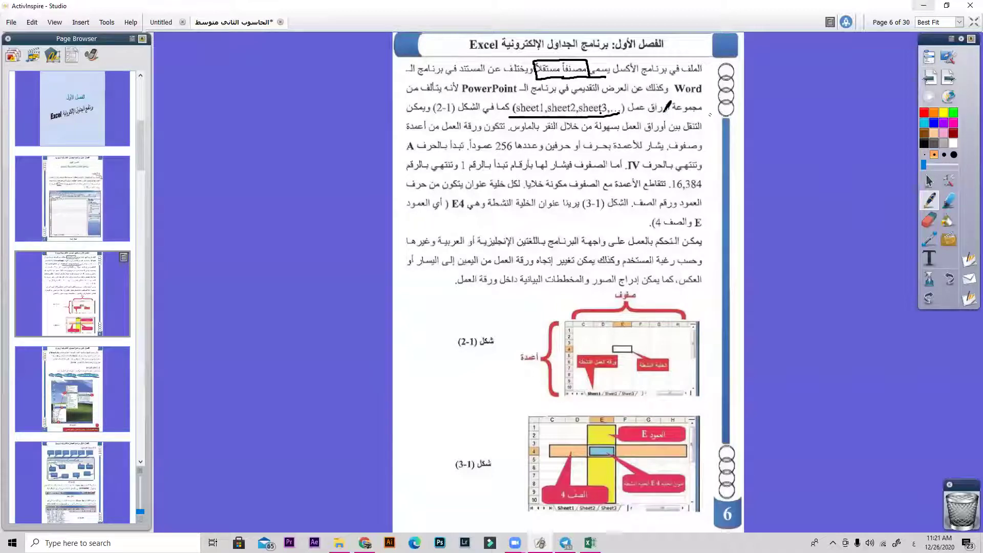
{"action": "left_click_drag", "start_coordinate": [665, 115], "coordinate": [711, 115]}
- Switch to Excel and select columns in the "الصف الاول" sheet, from E onward to AE, to examine how columns are lettered
{"action": "key", "text": "alt+Tab"}
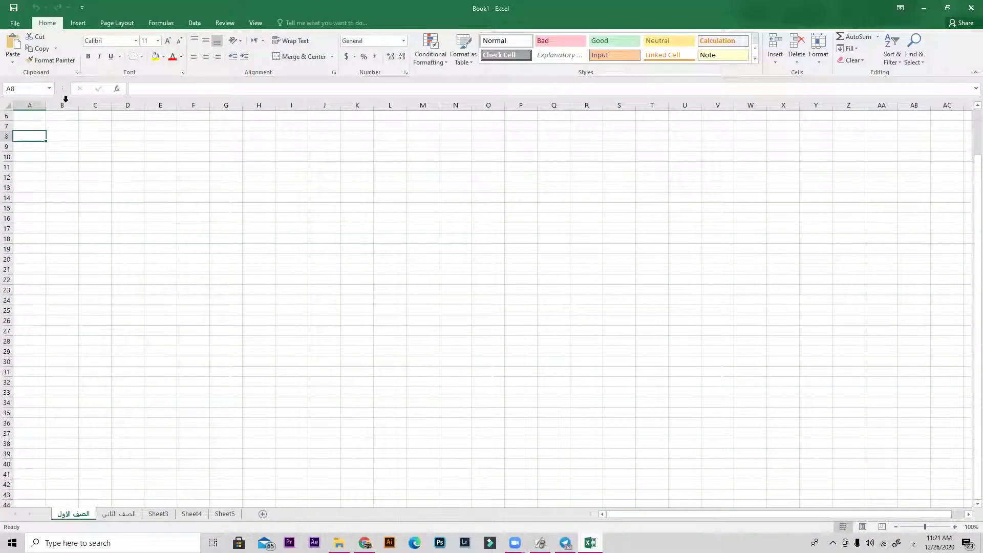
{"action": "left_click", "coordinate": [151, 104]}
{"action": "left_click", "coordinate": [221, 105]}
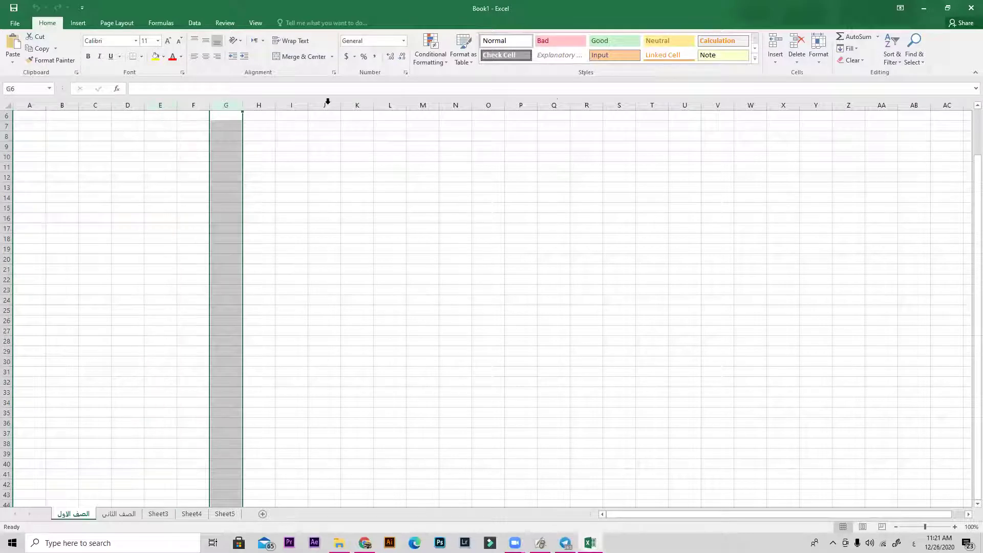
{"action": "left_click", "coordinate": [915, 104]}
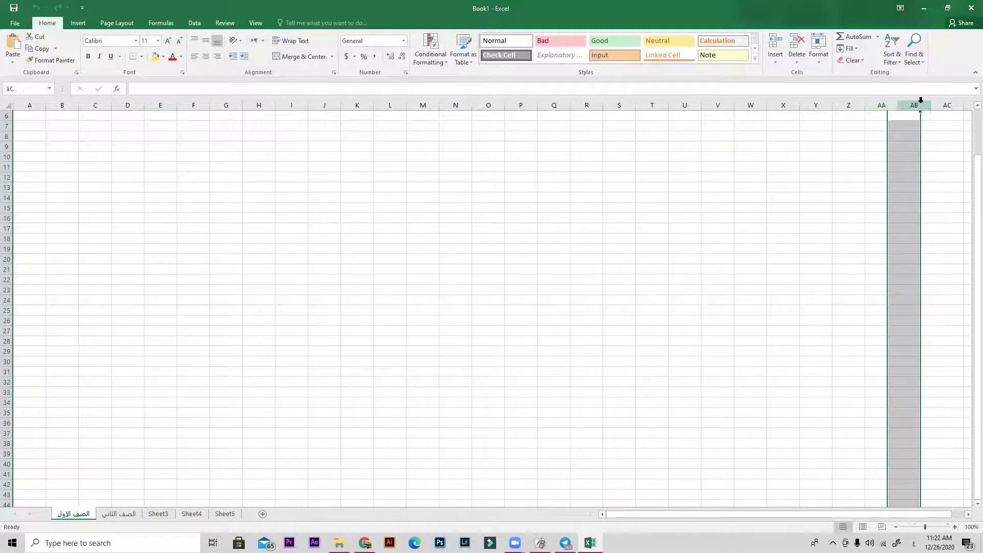
{"action": "left_click", "coordinate": [947, 105]}
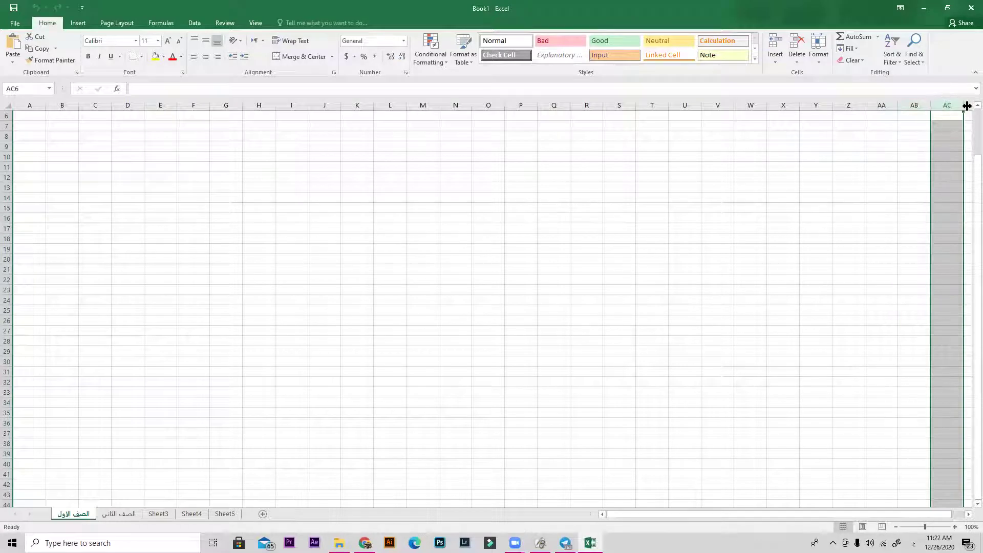
{"action": "left_click", "coordinate": [969, 105]}
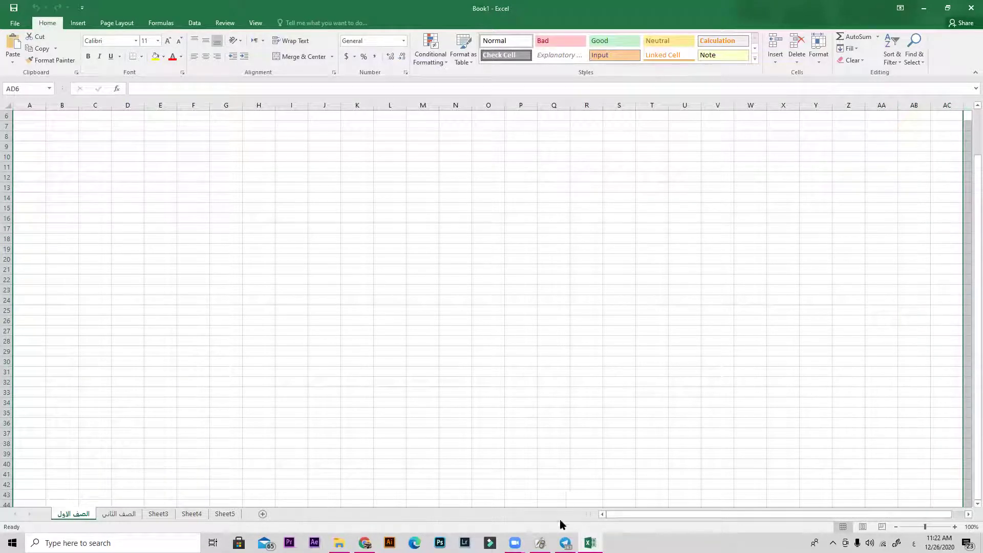
{"action": "scroll", "coordinate": [641, 515], "scroll_direction": "right", "scroll_amount": 1}
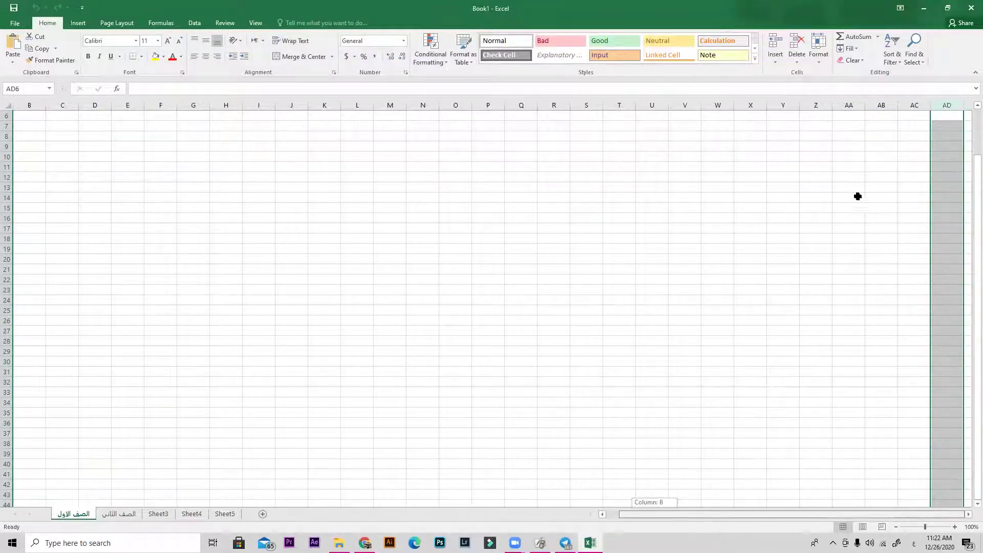
{"action": "left_click", "coordinate": [966, 105]}
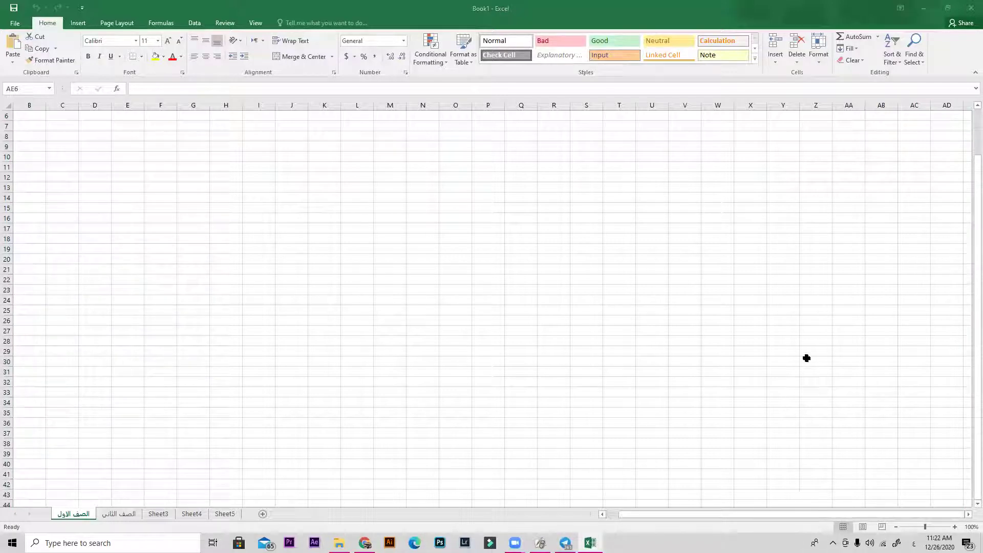
- Select a range in rows 15 to 19 from column AQ to HK to examine the further column letters, and return to cell A6
{"action": "left_click_drag", "start_coordinate": [805, 352], "coordinate": [962, 353]}
{"action": "left_click", "coordinate": [658, 104]}
{"action": "left_click_drag", "start_coordinate": [684, 211], "coordinate": [910, 235]}
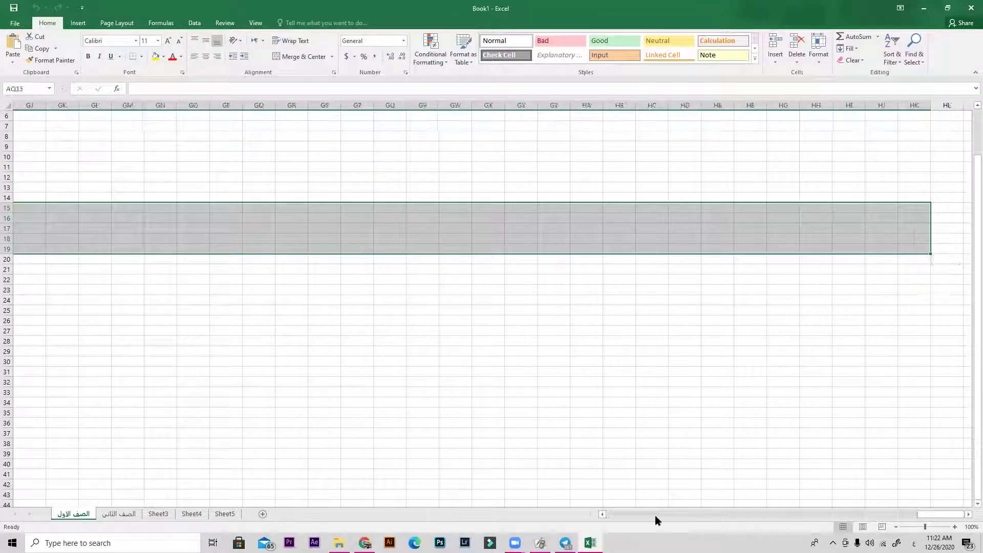
{"action": "left_click_drag", "start_coordinate": [930, 514], "coordinate": [824, 517]}
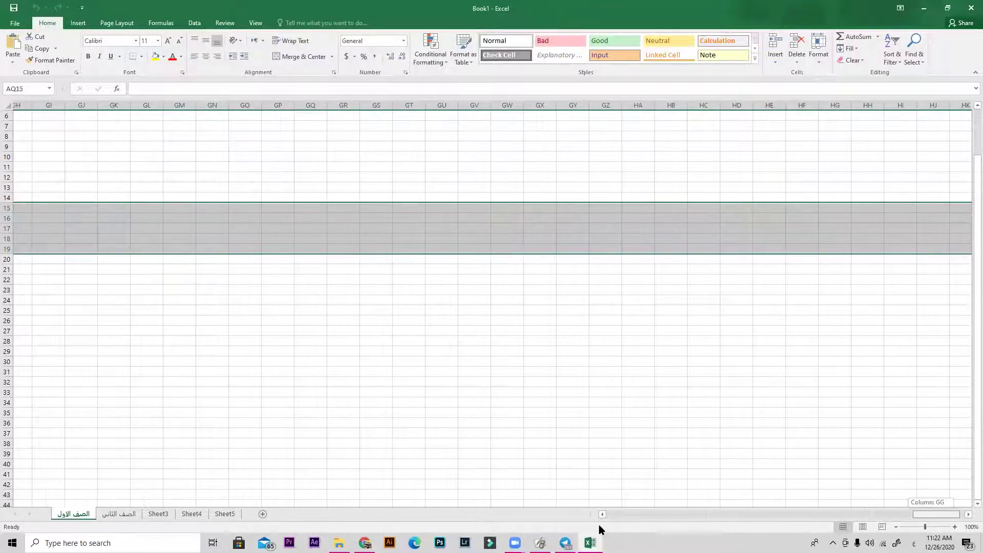
{"action": "left_click_drag", "start_coordinate": [600, 528], "coordinate": [600, 529]}
{"action": "left_click", "coordinate": [28, 117]}
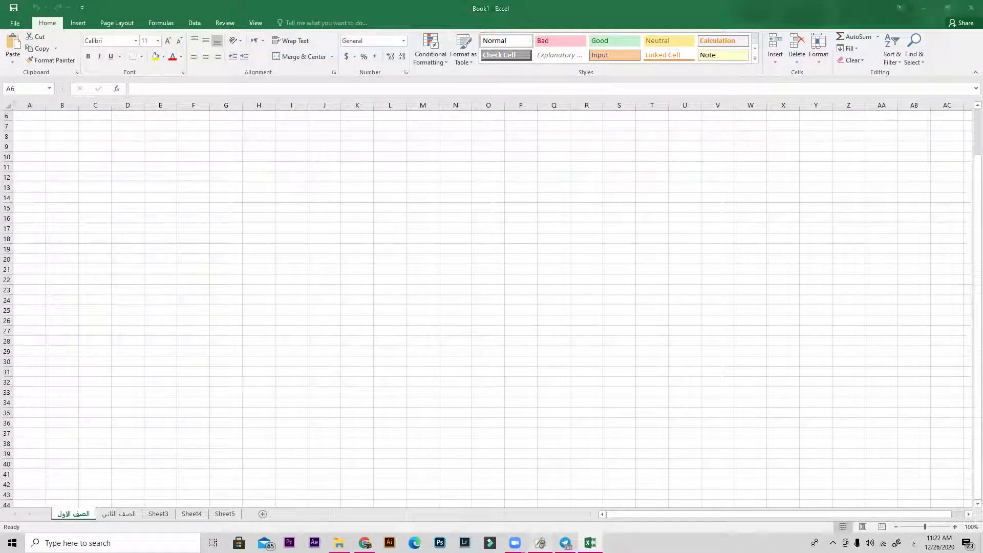
- Switch to ActivInspire, underline "ورقة العمل من أعمدة وصفوف" on page 6 and draw a pen box around "256 عموداً"
{"action": "left_click", "coordinate": [540, 542]}
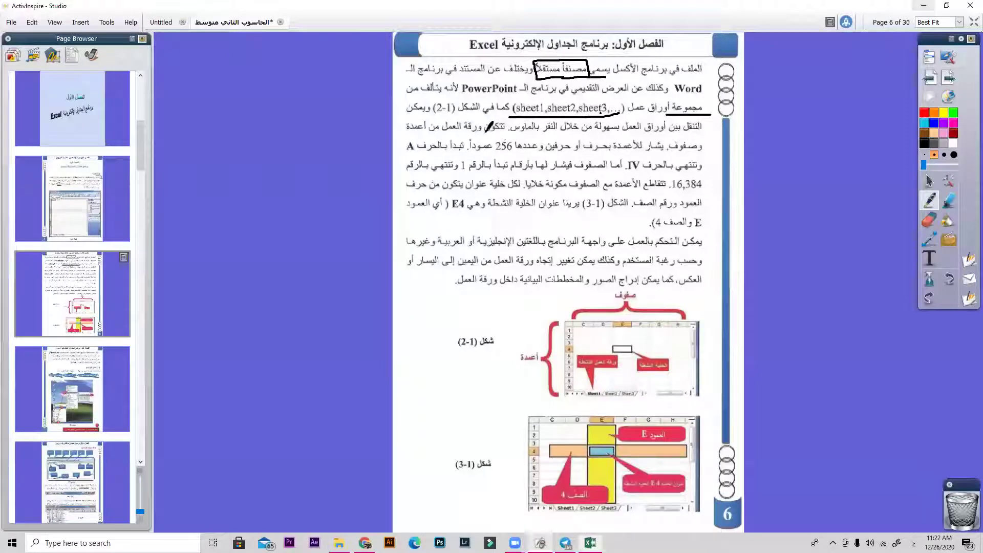
{"action": "left_click_drag", "start_coordinate": [488, 132], "coordinate": [411, 132]}
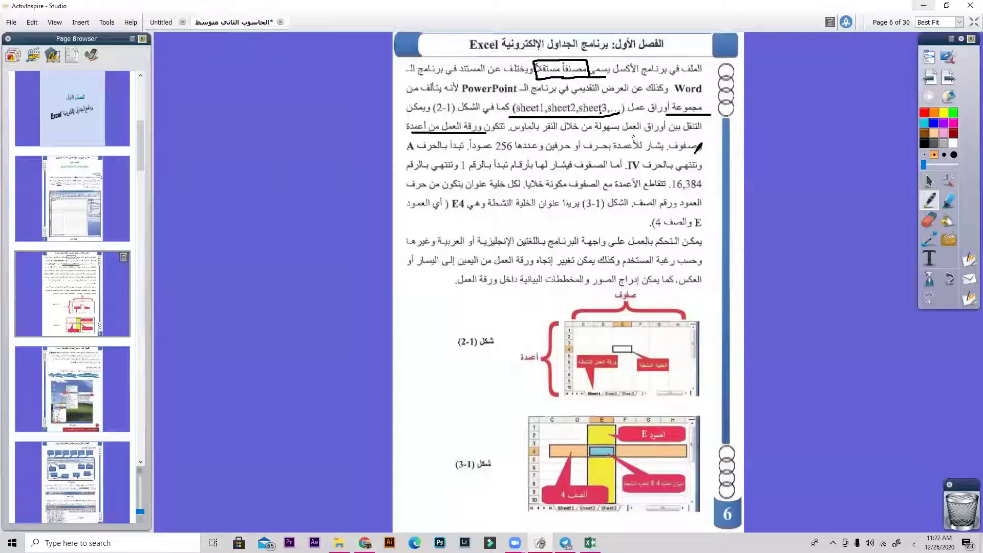
{"action": "left_click_drag", "start_coordinate": [707, 154], "coordinate": [672, 153]}
{"action": "mouse_move", "coordinate": [468, 154]}
{"action": "left_mouse_down"}
{"action": "mouse_move", "coordinate": [515, 154]}
{"action": "mouse_move", "coordinate": [515, 140]}
{"action": "mouse_move", "coordinate": [472, 134]}
{"action": "mouse_move", "coordinate": [470, 155]}
{"action": "left_mouse_up"}
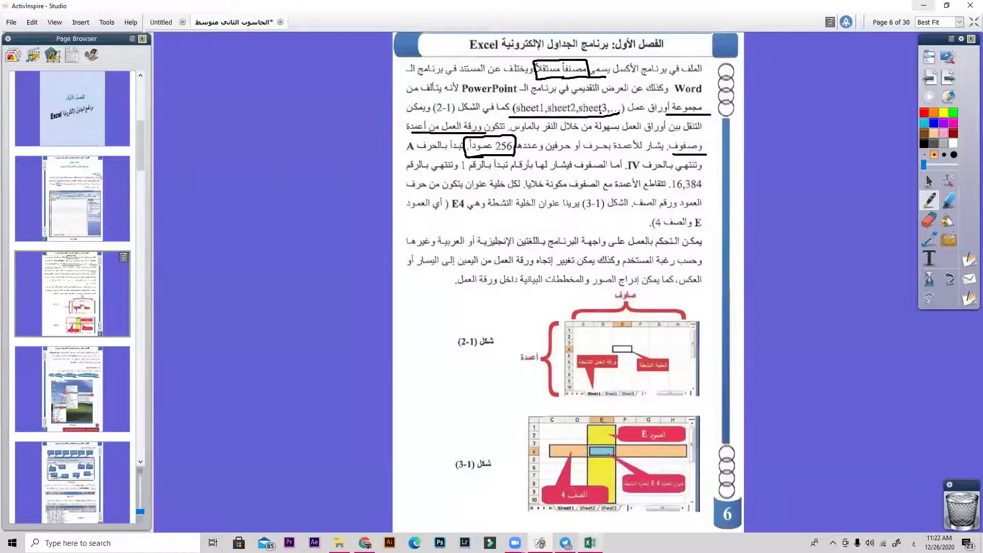
- Switch to Excel, select column A to point out the first column, and return to ActivInspire
{"action": "left_click", "coordinate": [590, 543]}
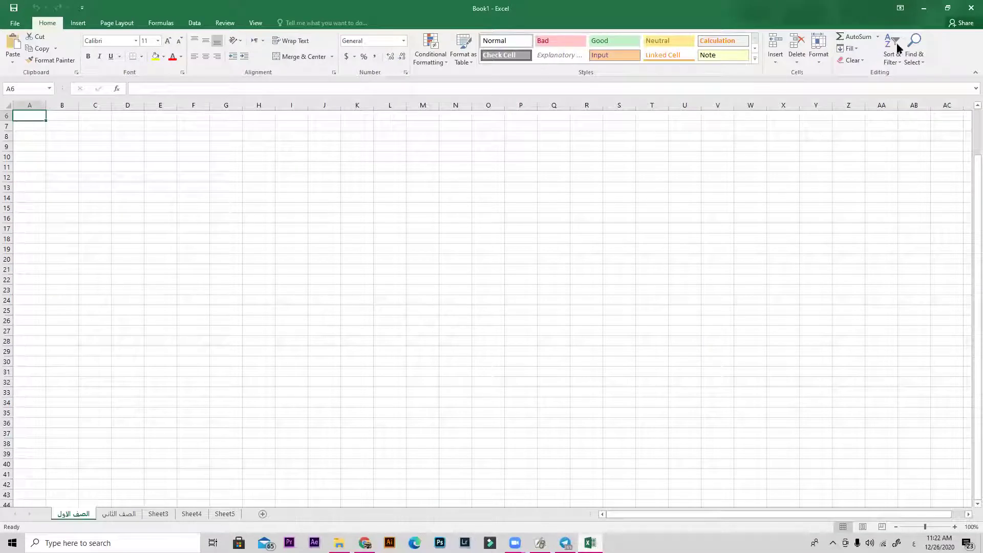
{"action": "left_click", "coordinate": [29, 104]}
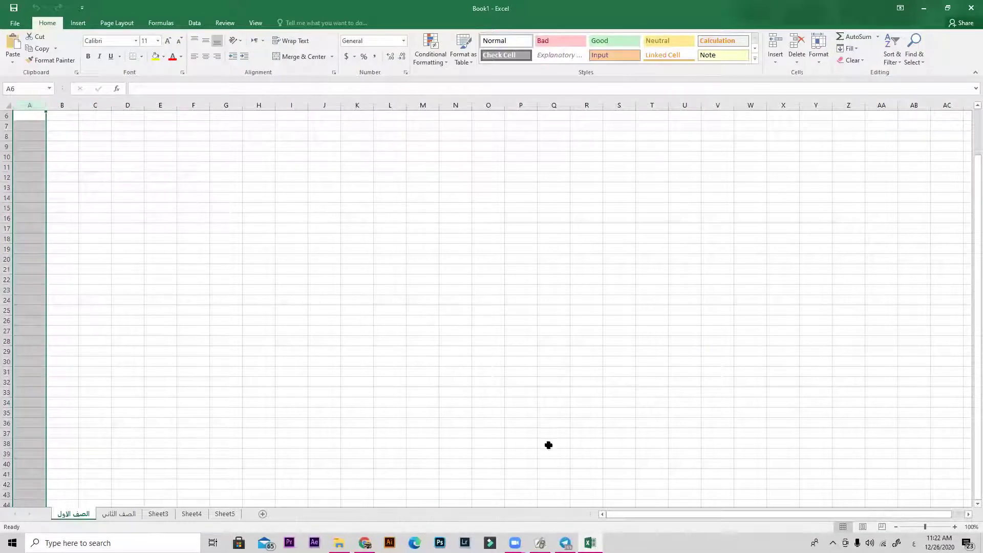
{"action": "left_click", "coordinate": [565, 543]}
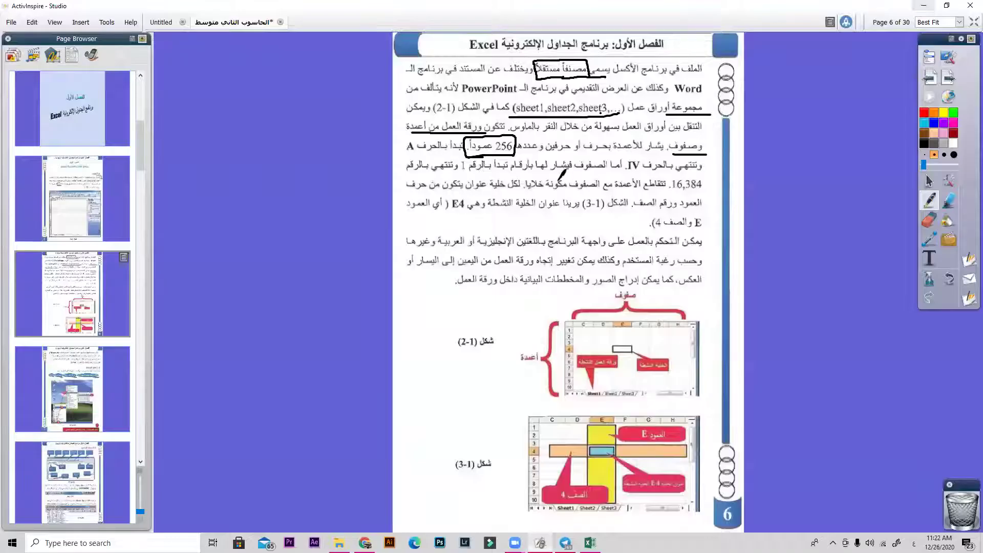
- Undo a trial pen stroke, underline "فيشار لها بأرقام تبدأ بالرقم 1 وتنتهي بالرقم" on page 6, and box "16,384"
{"action": "left_click_drag", "start_coordinate": [622, 168], "coordinate": [640, 171]}
{"action": "key", "text": "ctrl+z"}
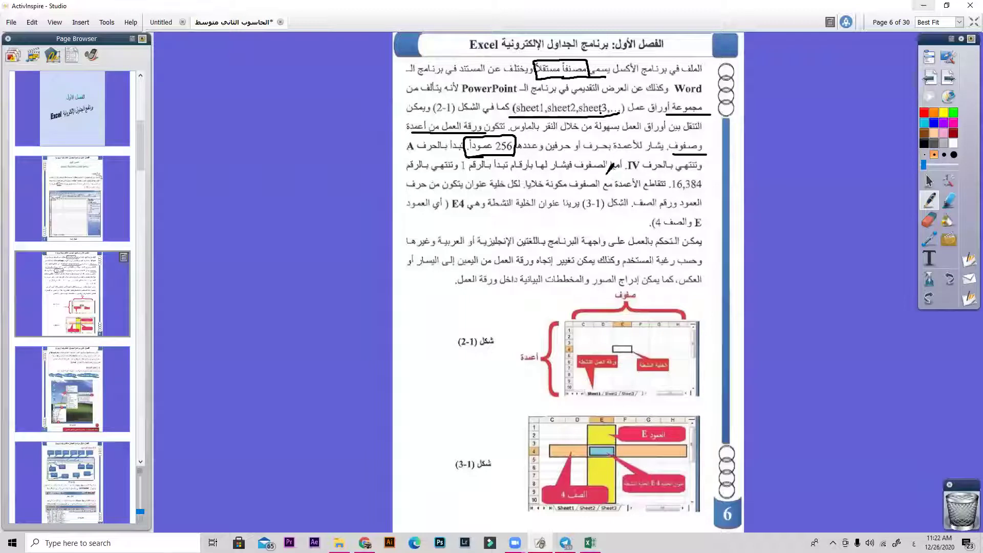
{"action": "left_click_drag", "start_coordinate": [576, 174], "coordinate": [407, 173]}
{"action": "mouse_move", "coordinate": [675, 190]}
{"action": "left_mouse_down"}
{"action": "mouse_move", "coordinate": [708, 184]}
{"action": "mouse_move", "coordinate": [708, 175]}
{"action": "mouse_move", "coordinate": [677, 167]}
{"action": "mouse_move", "coordinate": [677, 192]}
{"action": "left_mouse_up"}
{"action": "left_click_drag", "start_coordinate": [677, 178], "coordinate": [671, 188]}
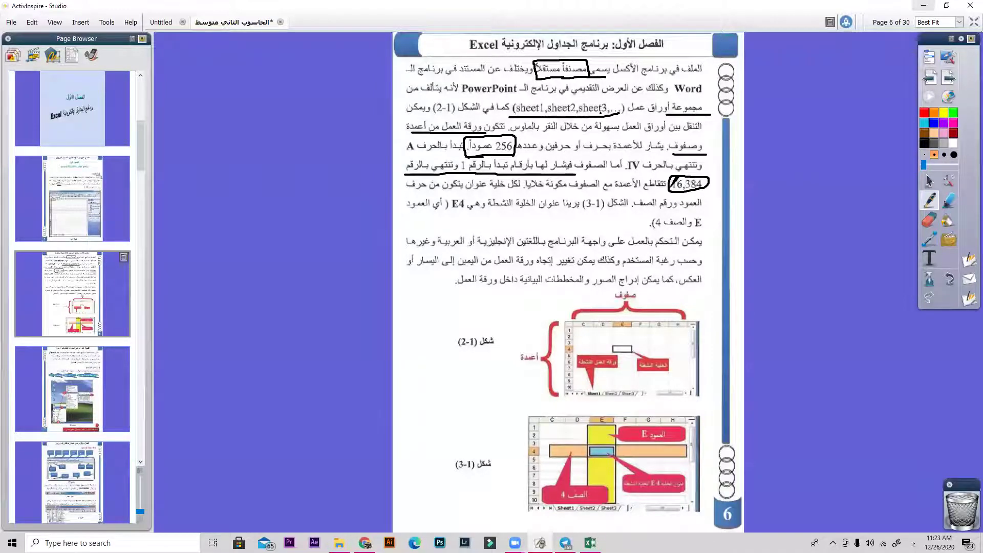
- Switch to Excel and select columns B, C and D one after another to examine the columns
{"action": "left_click", "coordinate": [590, 542]}
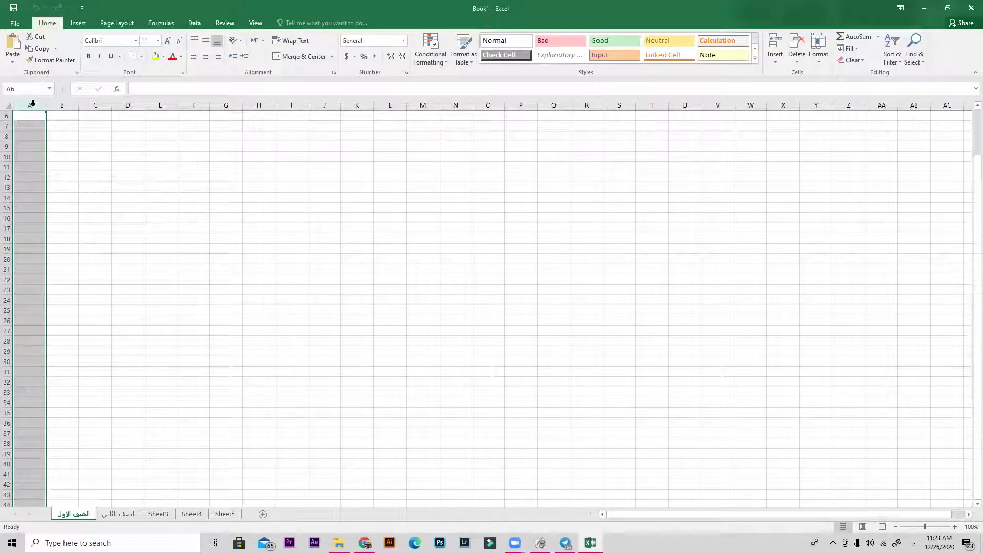
{"action": "left_click", "coordinate": [68, 105]}
{"action": "left_click", "coordinate": [103, 105]}
{"action": "left_click", "coordinate": [120, 105]}
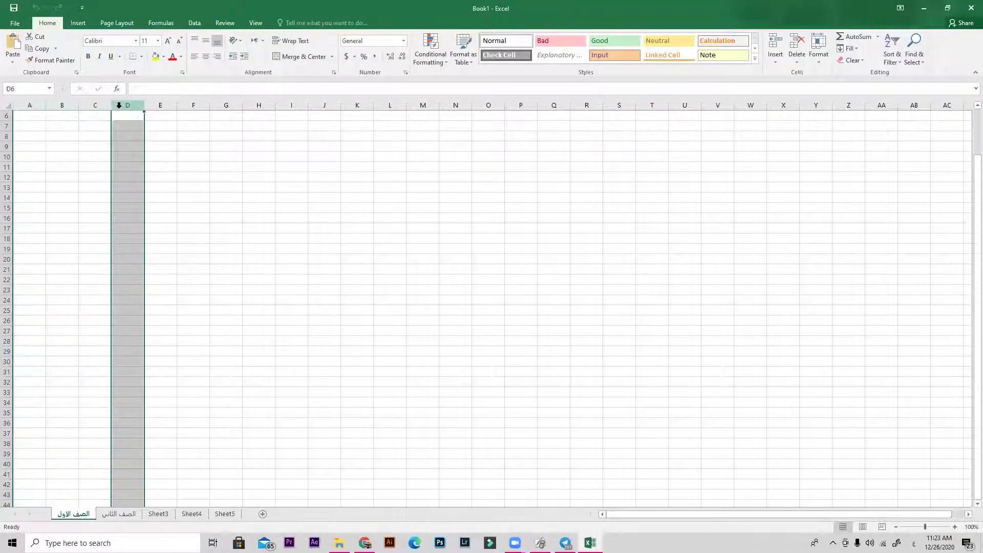
- Select rows 1 through 6 one at a time to examine how rows are numbered
{"action": "scroll", "coordinate": [6, 125], "scroll_direction": "up", "scroll_amount": 2}
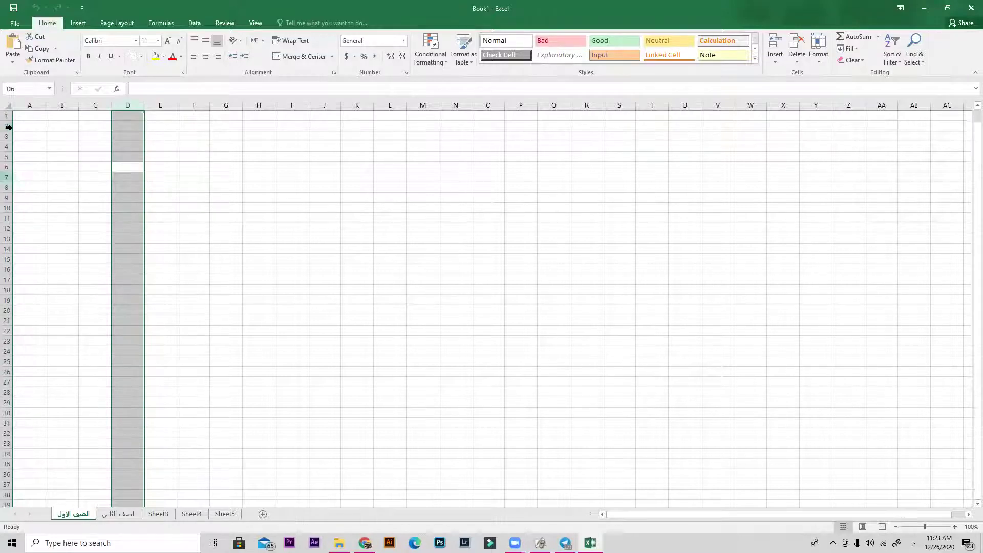
{"action": "left_click", "coordinate": [8, 116]}
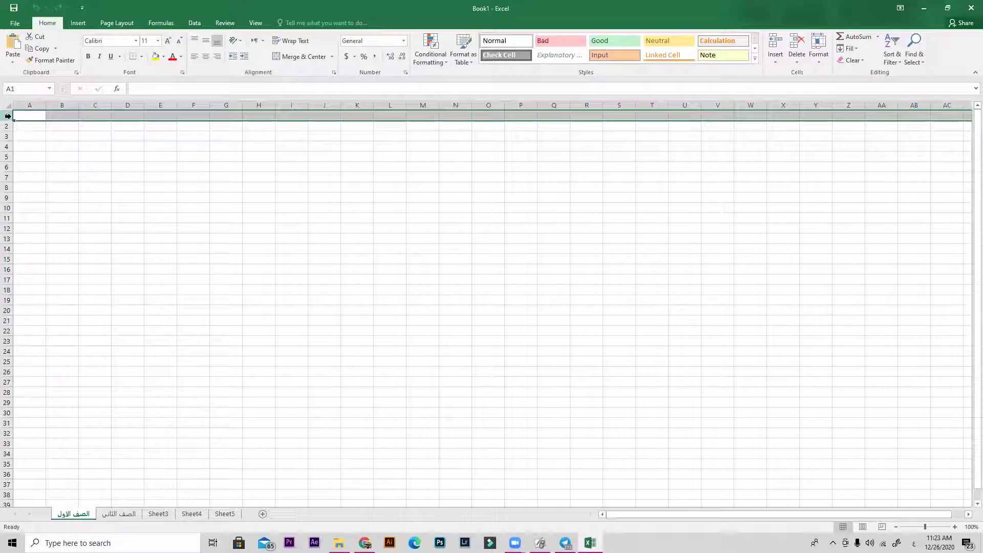
{"action": "left_click", "coordinate": [7, 126]}
{"action": "left_click", "coordinate": [7, 136]}
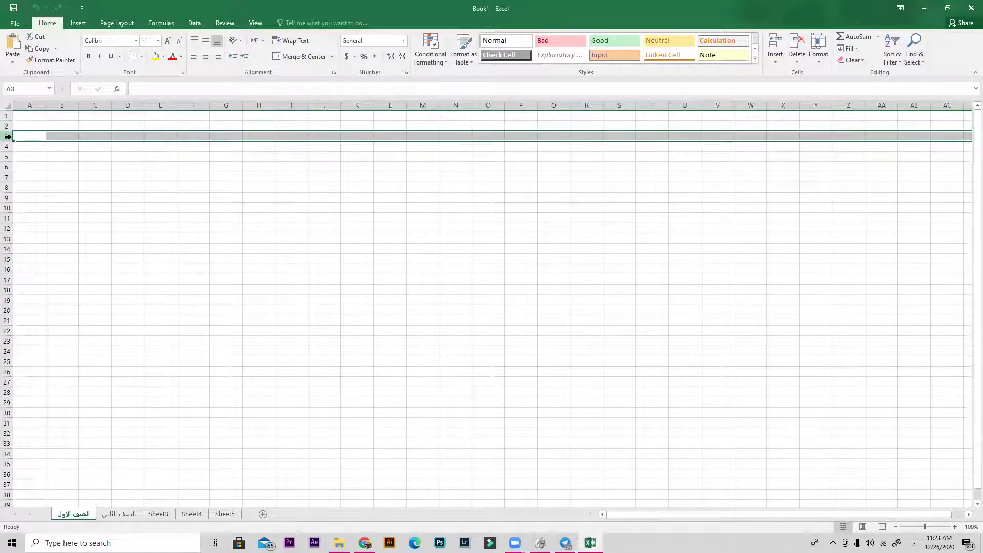
{"action": "left_click", "coordinate": [6, 147]}
{"action": "left_click", "coordinate": [7, 156]}
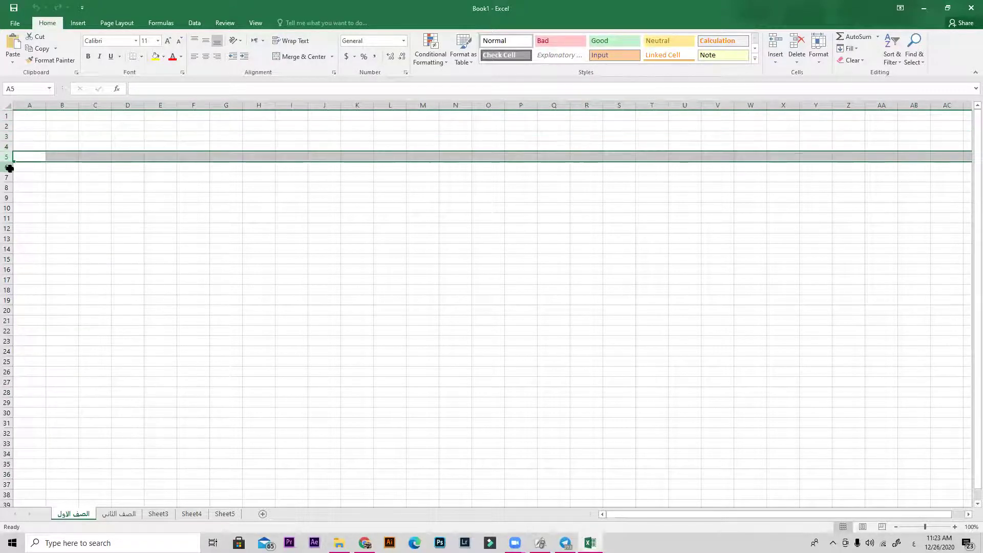
{"action": "left_click", "coordinate": [7, 167]}
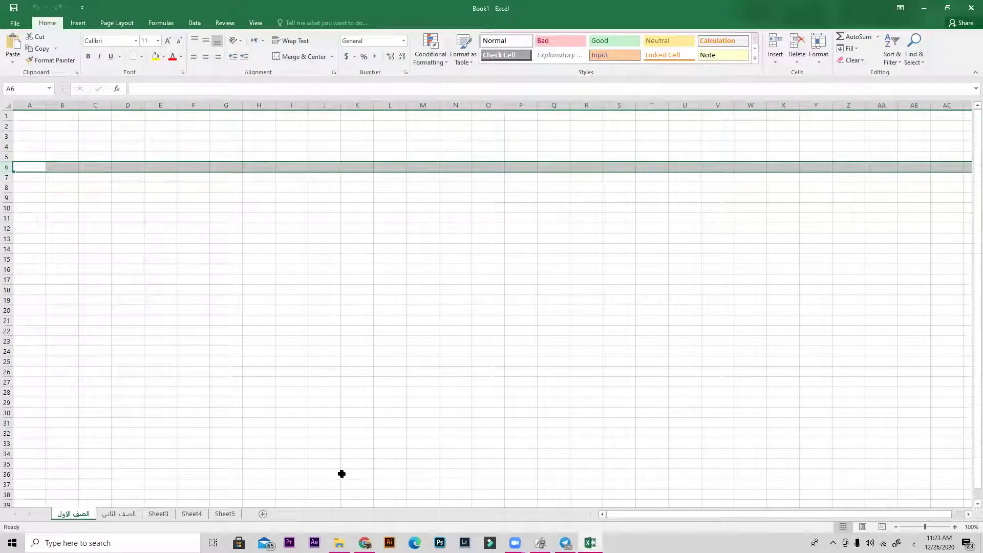
- Switch to ActivInspire, undo a trial box around "خلايا", and underline that word and the phrase "عنوان يتكون من حرف العمود ورقم الصف"
{"action": "left_click", "coordinate": [540, 543]}
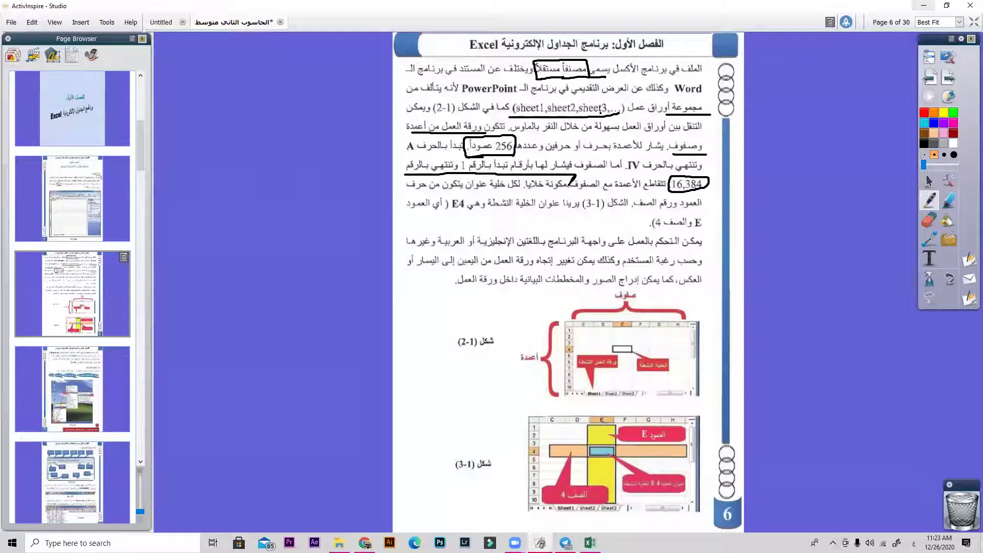
{"action": "left_click_drag", "start_coordinate": [343, 367], "coordinate": [236, 522]}
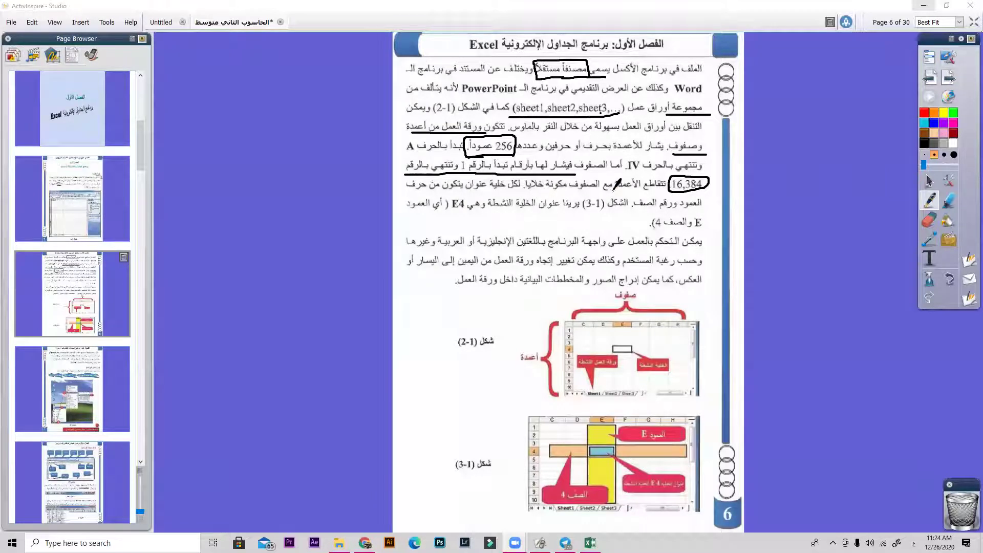
{"action": "left_click_drag", "start_coordinate": [533, 188], "coordinate": [523, 177]}
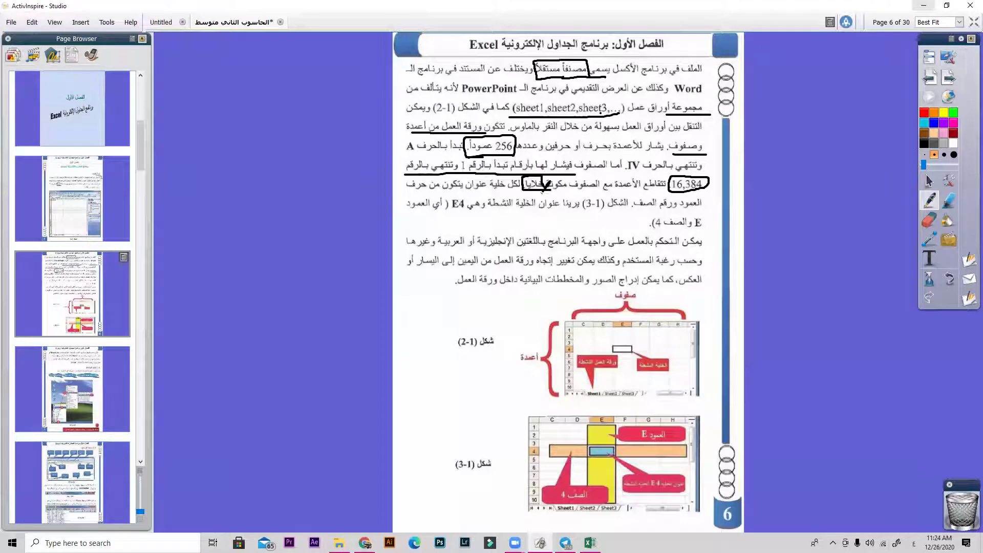
{"action": "key", "text": "ctrl+z"}
{"action": "left_click_drag", "start_coordinate": [551, 191], "coordinate": [436, 193]}
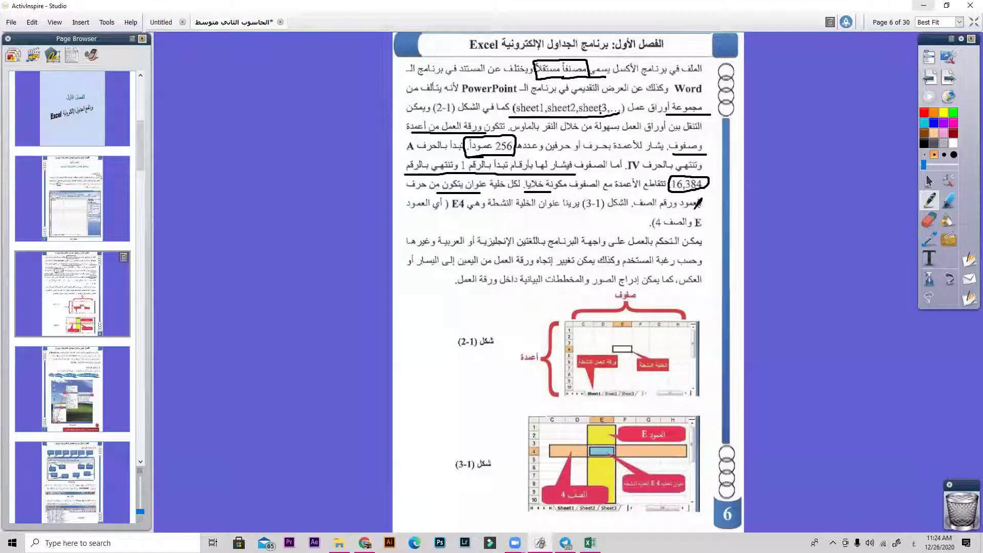
{"action": "left_click_drag", "start_coordinate": [702, 208], "coordinate": [633, 210]}
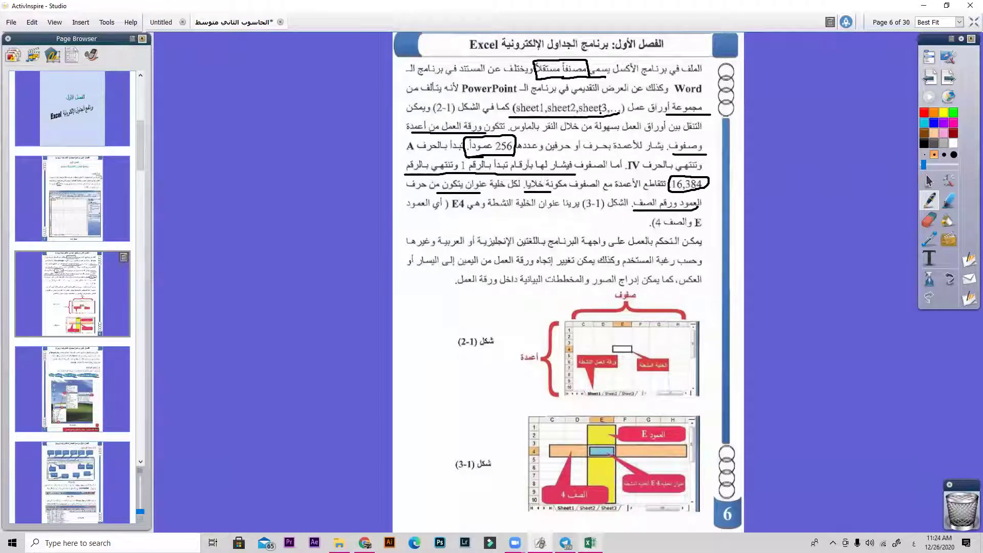
- Switch to Excel and select several cells, including C3, D4, E4, K6 and M10, to examine their addresses in the Name Box
{"action": "key", "text": "alt+Tab"}
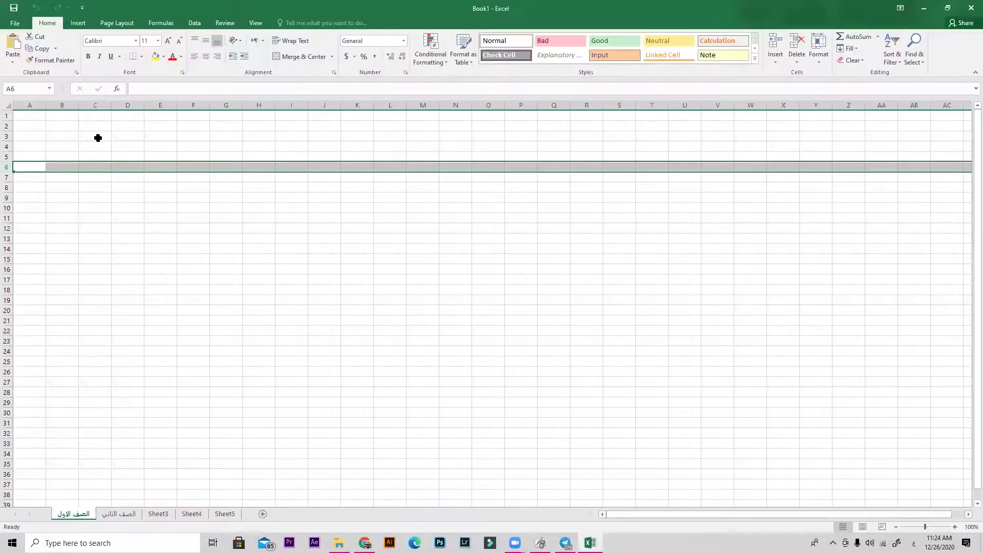
{"action": "left_click", "coordinate": [98, 136]}
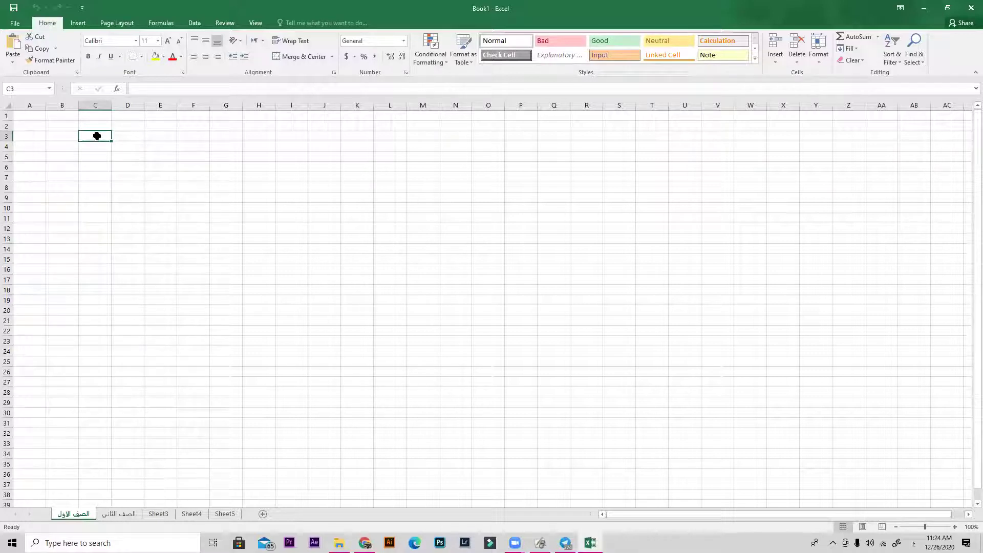
{"action": "left_click", "coordinate": [126, 149]}
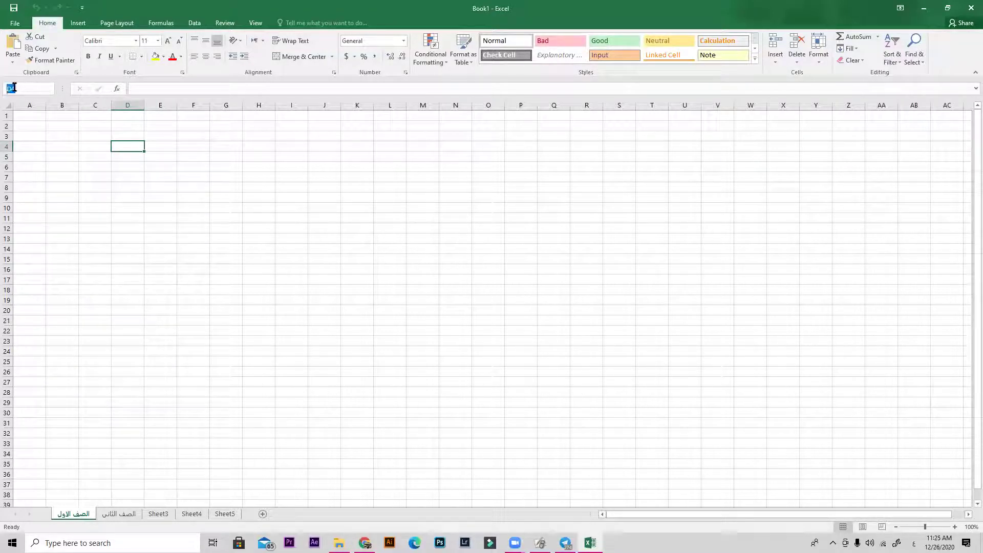
{"action": "left_click", "coordinate": [156, 147]}
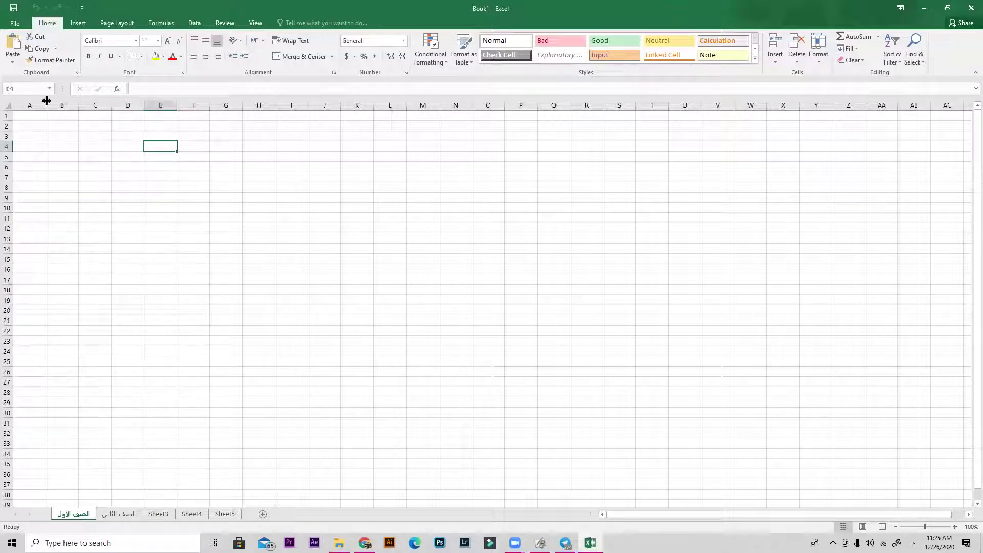
{"action": "left_click", "coordinate": [95, 188]}
{"action": "left_click", "coordinate": [193, 208]}
{"action": "left_click", "coordinate": [356, 167]}
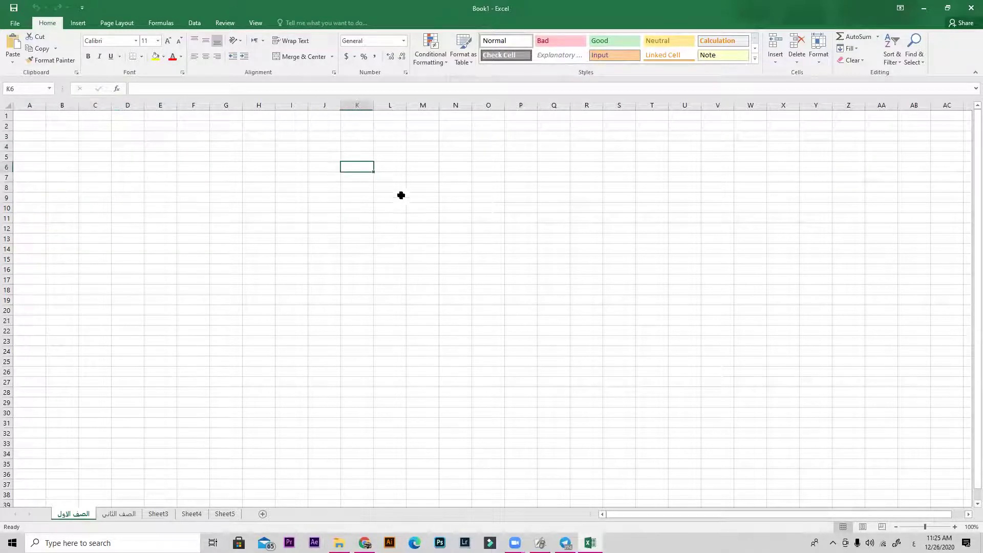
{"action": "left_click", "coordinate": [410, 209]}
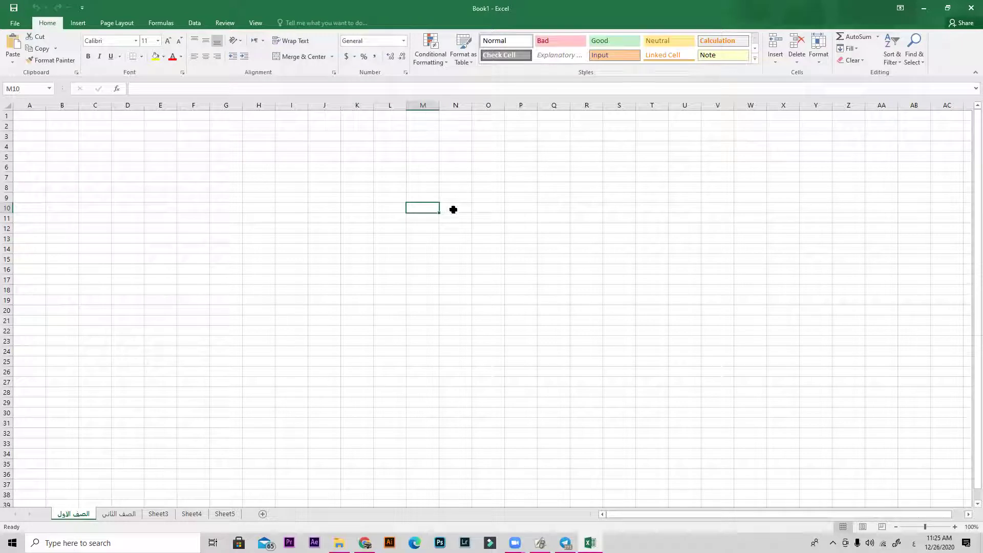
{"action": "left_click", "coordinate": [22, 89]}
- Switch to ActivInspire and open page 7 of the textbook
{"action": "key", "text": "alt+Tab"}
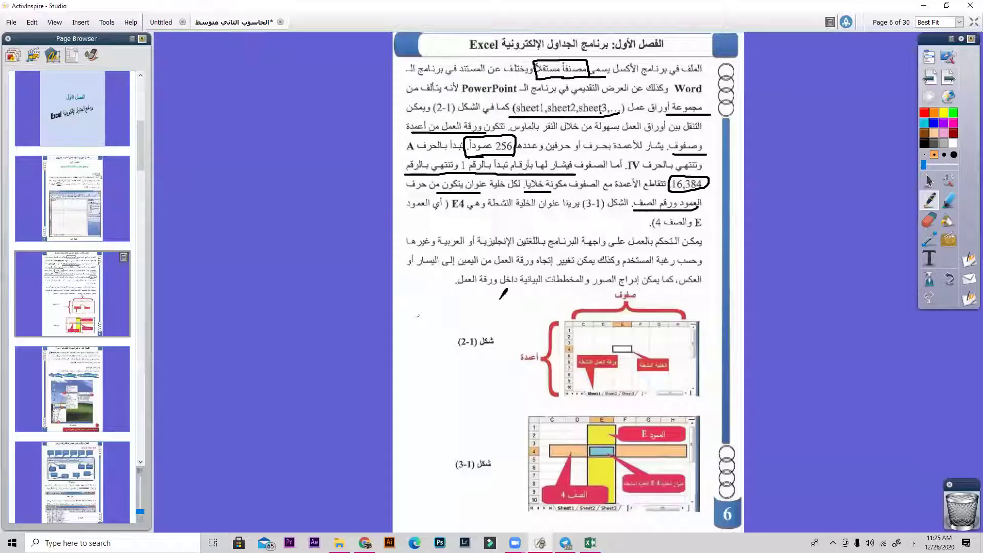
{"action": "left_click", "coordinate": [112, 361]}
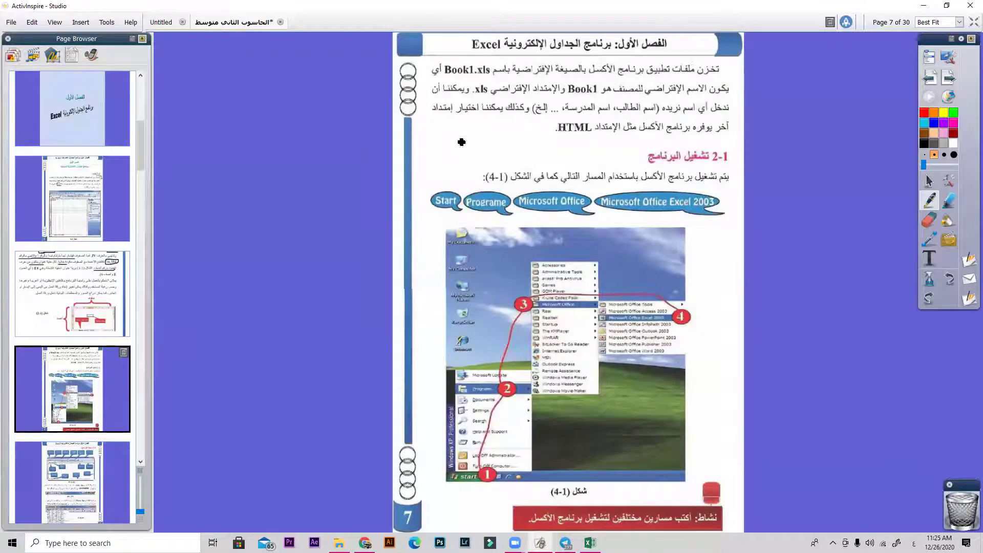
- Switch to Excel and save the workbook as "Book1" in the Activ Software folder under Documents, as an Excel Workbook
{"action": "key", "text": "alt+Tab"}
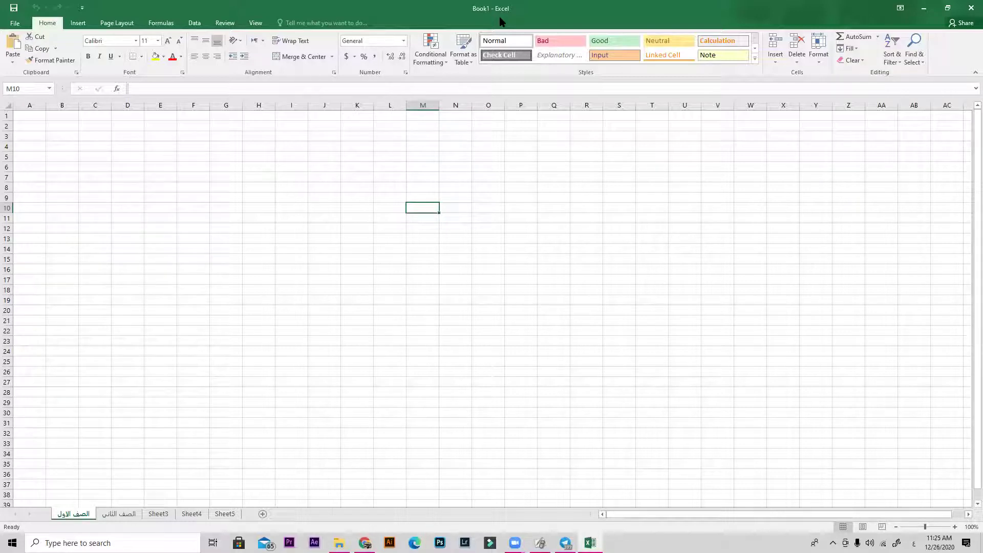
{"action": "left_click", "coordinate": [8, 26]}
{"action": "left_click", "coordinate": [23, 125]}
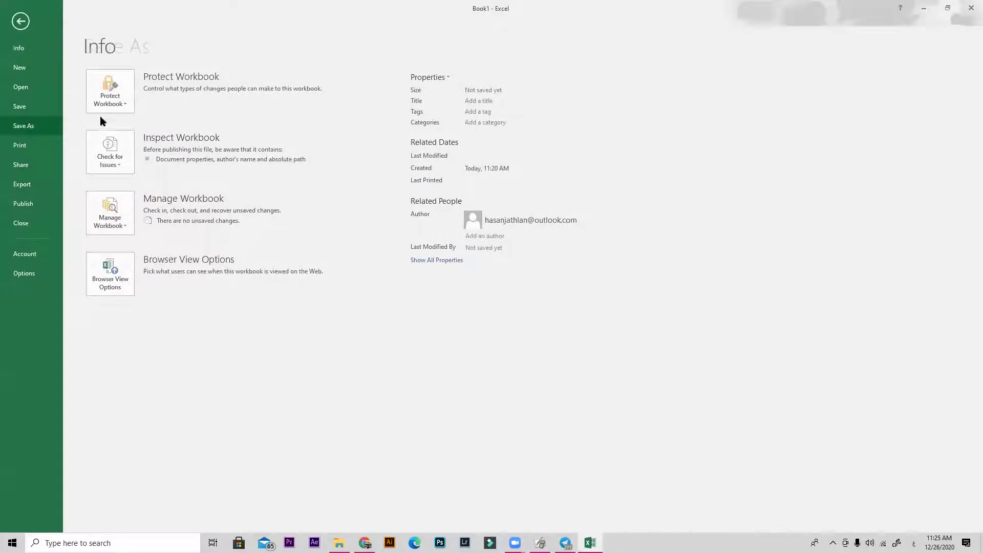
{"action": "left_click", "coordinate": [136, 110]}
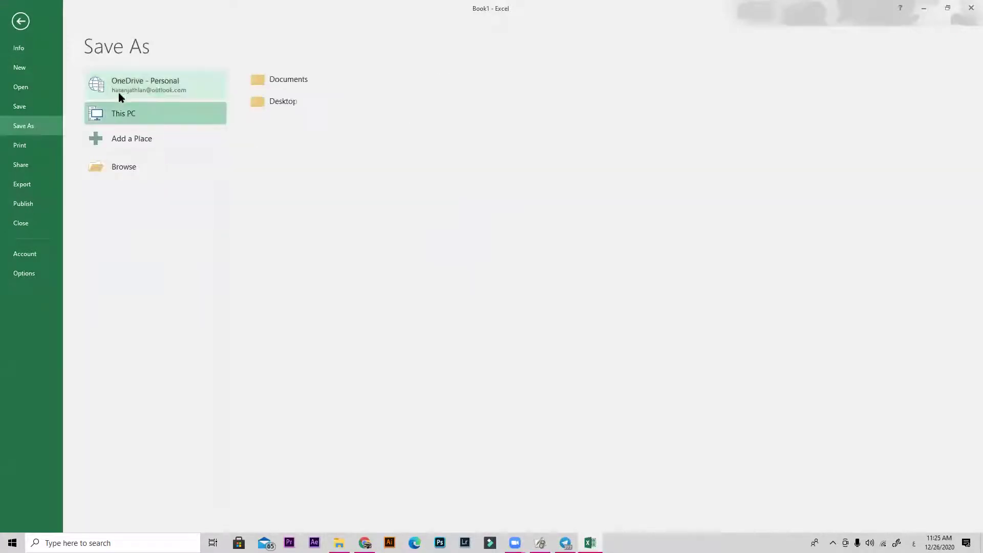
{"action": "left_click", "coordinate": [286, 80]}
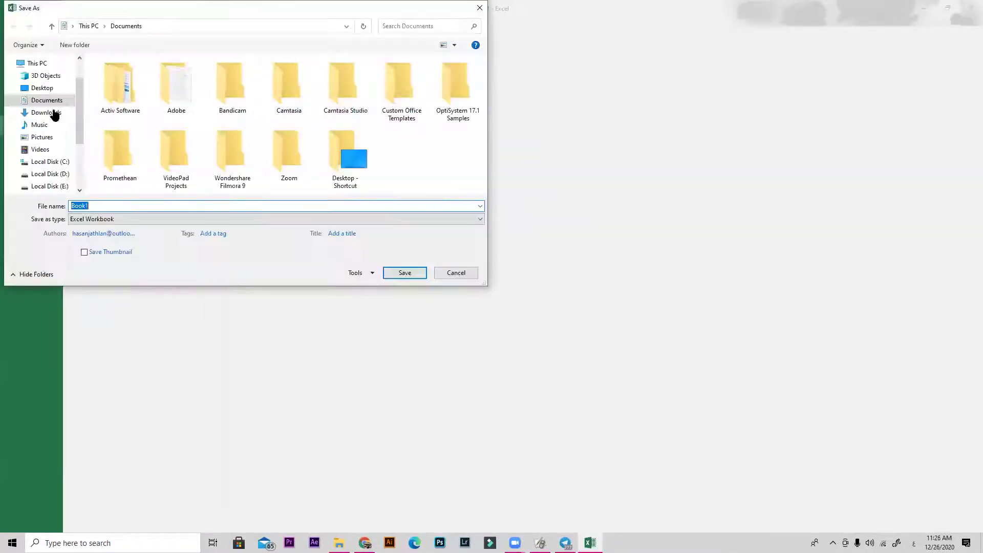
{"action": "double_click", "coordinate": [113, 86]}
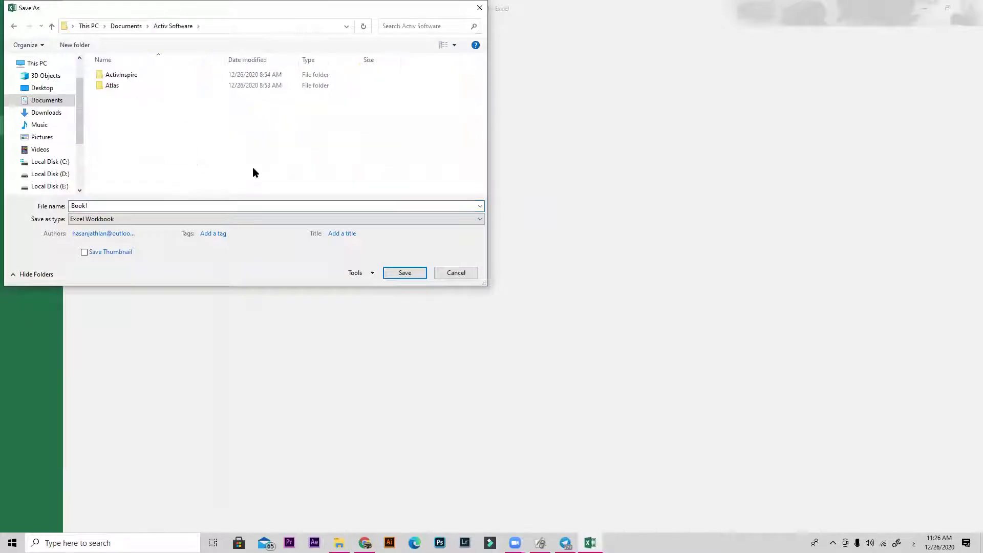
{"action": "left_click", "coordinate": [400, 273]}
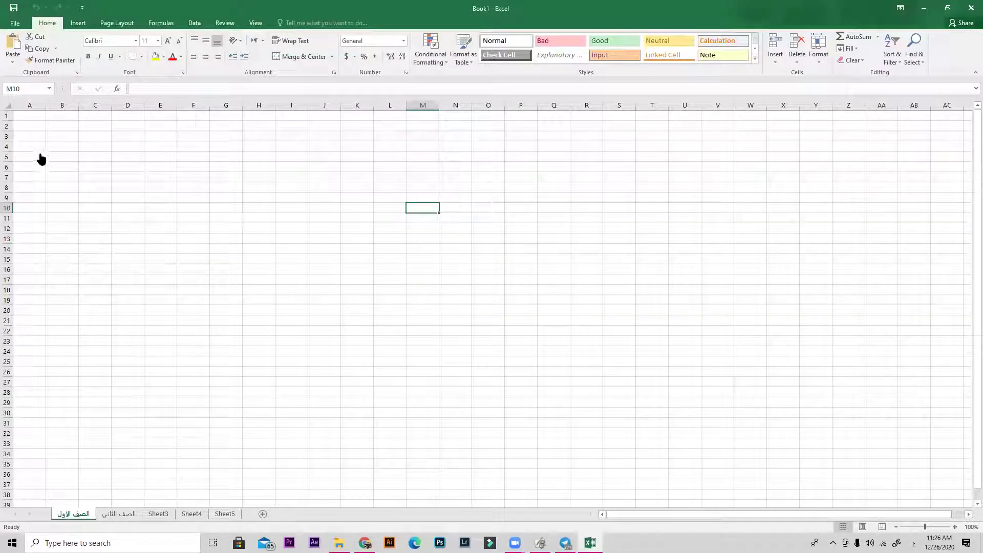
- Switch to File Explorer, open the Activ Software folder in Documents, and show the properties of the Book1 workbook
{"action": "key", "text": "alt+Tab"}
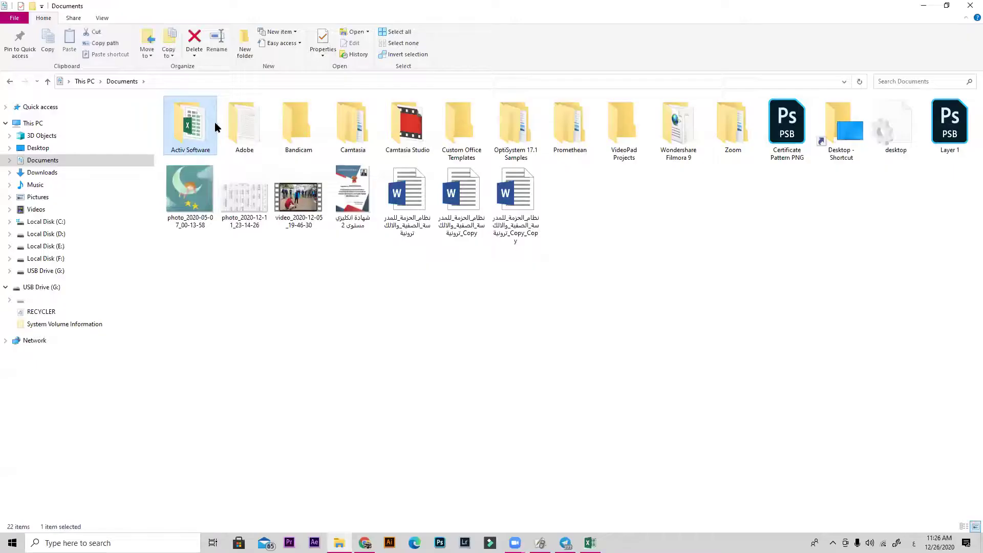
{"action": "left_click", "coordinate": [187, 125]}
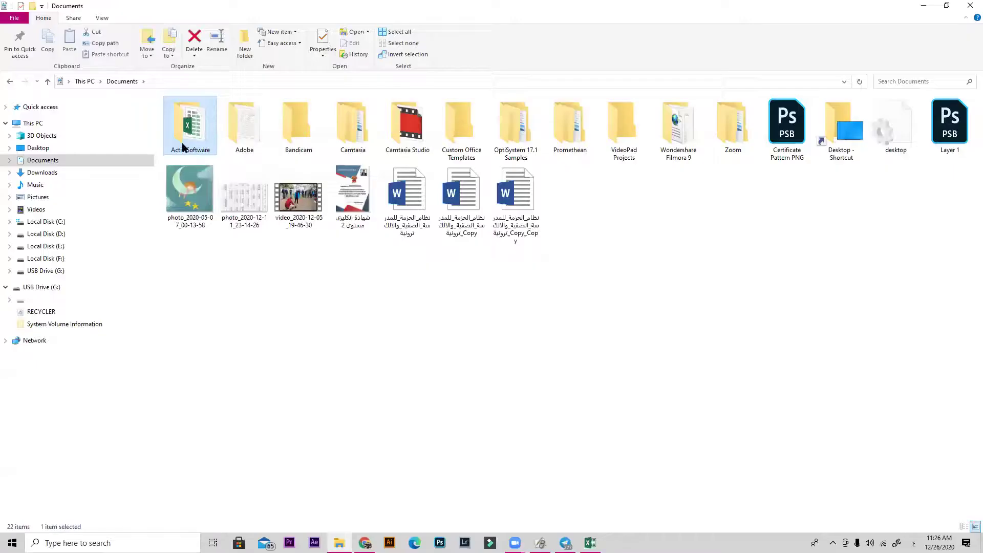
{"action": "double_click", "coordinate": [216, 149]}
{"action": "left_click", "coordinate": [216, 147]}
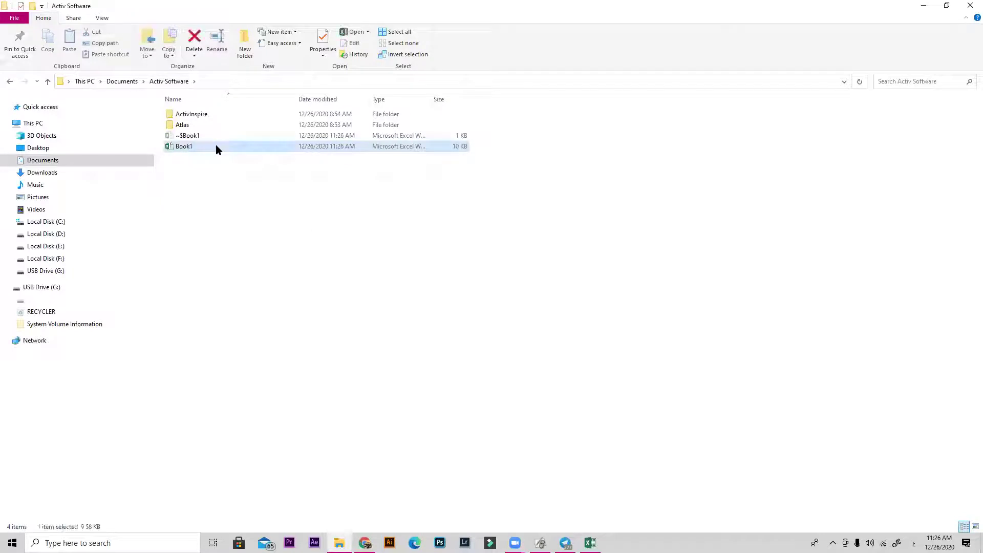
{"action": "right_click", "coordinate": [216, 149]}
{"action": "left_click", "coordinate": [290, 423]}
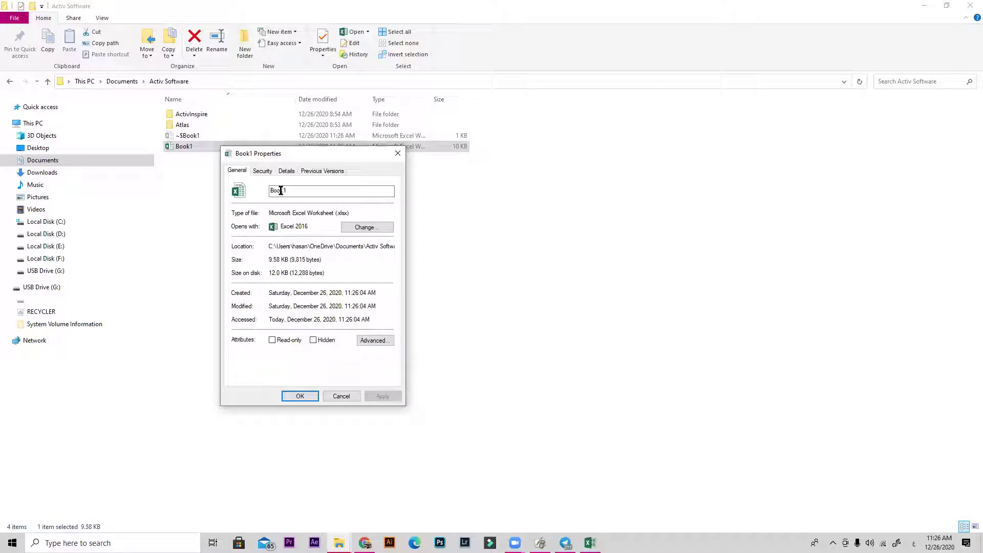
- Highlight the file name and the xlsx extension in the Book1 properties, comparing them with the textbook's page 7 in ActivInspire
{"action": "double_click", "coordinate": [279, 190]}
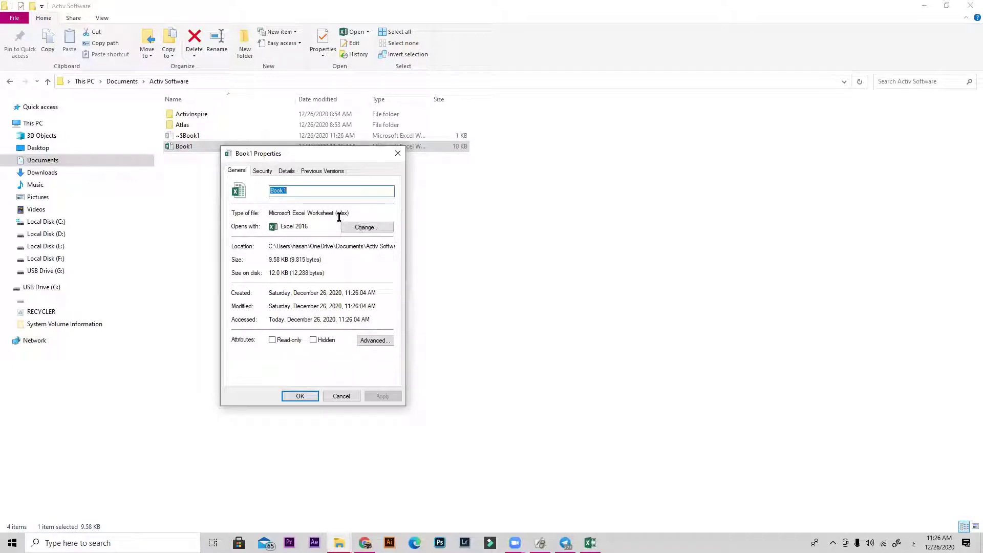
{"action": "mouse_move", "coordinate": [335, 215]}
{"action": "left_mouse_down"}
{"action": "mouse_move", "coordinate": [307, 214]}
{"action": "mouse_move", "coordinate": [350, 216]}
{"action": "left_mouse_up"}
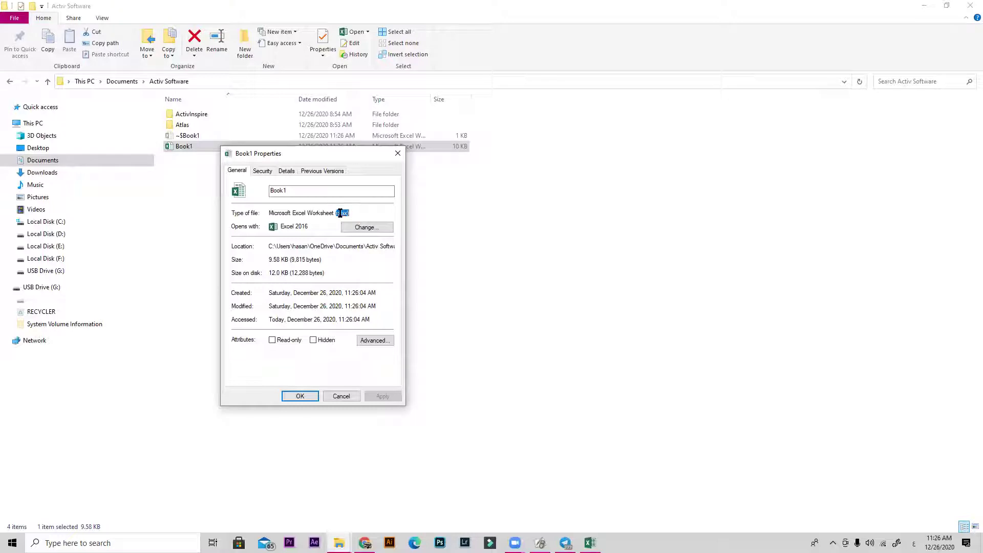
{"action": "double_click", "coordinate": [340, 213]}
{"action": "left_click", "coordinate": [540, 543]}
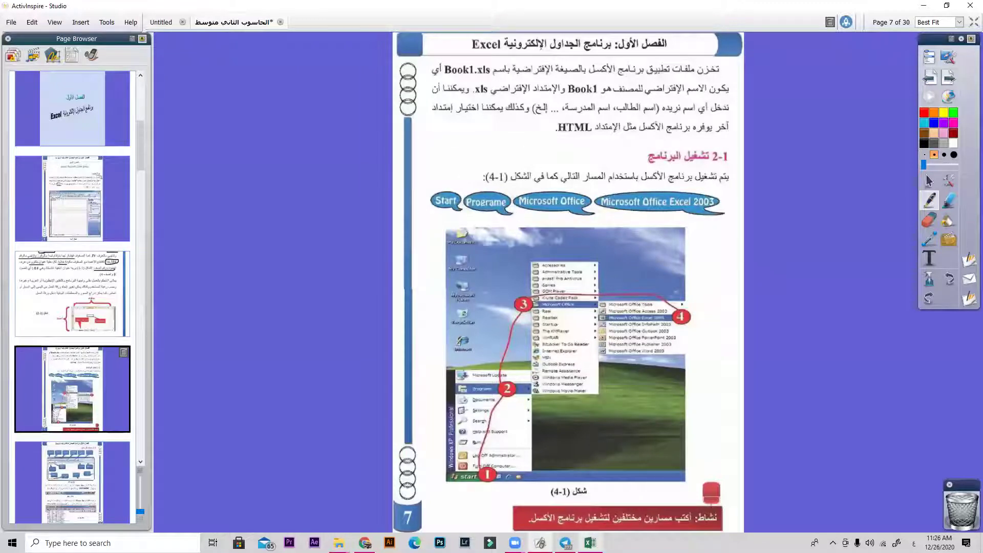
{"action": "left_click", "coordinate": [339, 543]}
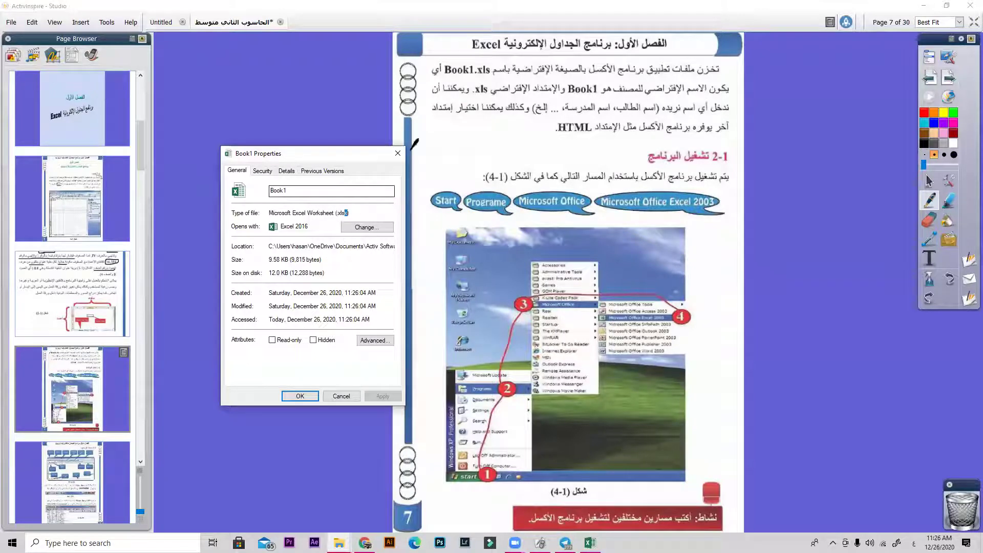
- In ActivInspire, underline the ".xls" extension in the second line of page 7 and undo a trial box around it
{"action": "left_click_drag", "start_coordinate": [474, 94], "coordinate": [480, 96]}
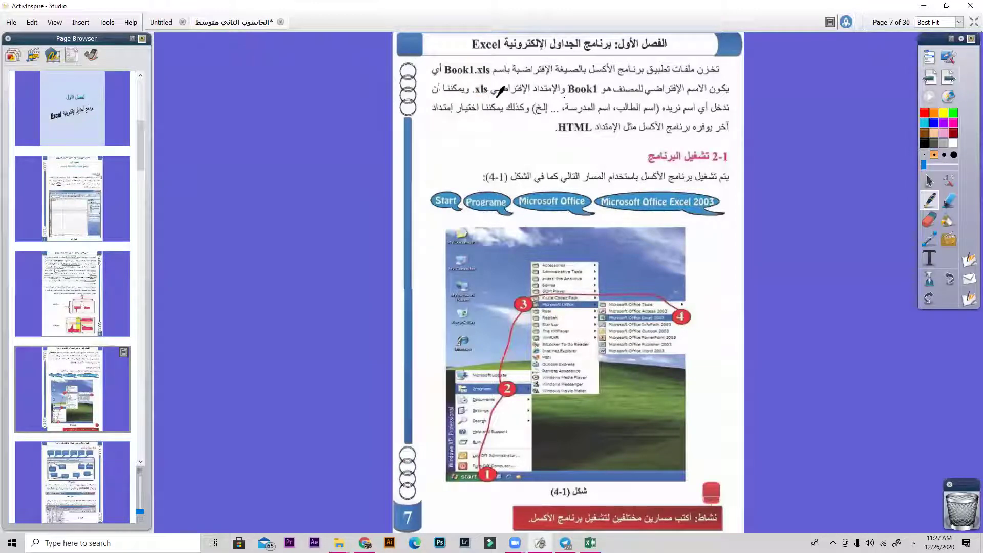
{"action": "left_click_drag", "start_coordinate": [489, 80], "coordinate": [498, 98]}
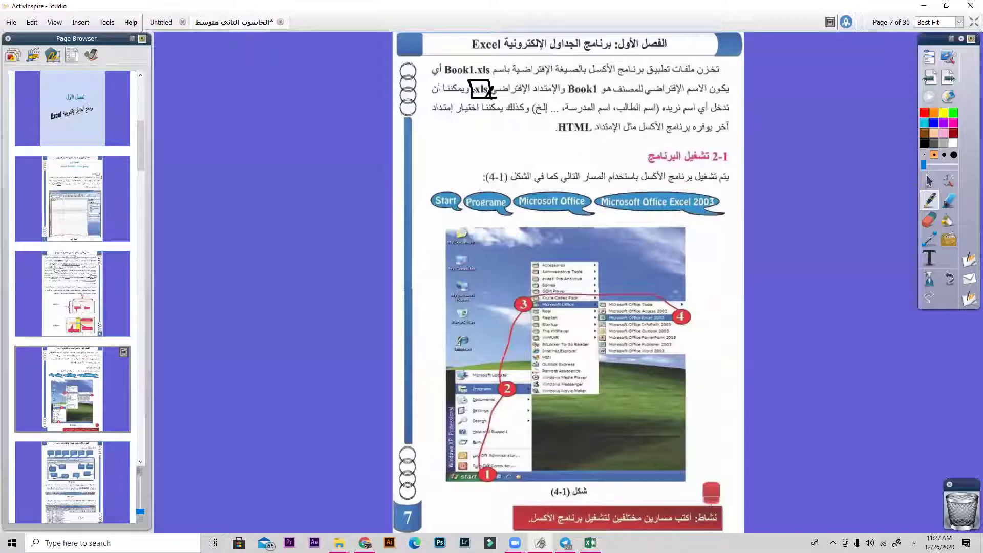
{"action": "key", "text": "ctrl+z"}
- Try circling and underlining the line about the HTML extension on page 7, and undo these marks
{"action": "mouse_move", "coordinate": [530, 136]}
{"action": "left_mouse_down"}
{"action": "mouse_move", "coordinate": [587, 112]}
{"action": "mouse_move", "coordinate": [698, 113]}
{"action": "mouse_move", "coordinate": [748, 129]}
{"action": "mouse_move", "coordinate": [618, 144]}
{"action": "left_mouse_up"}
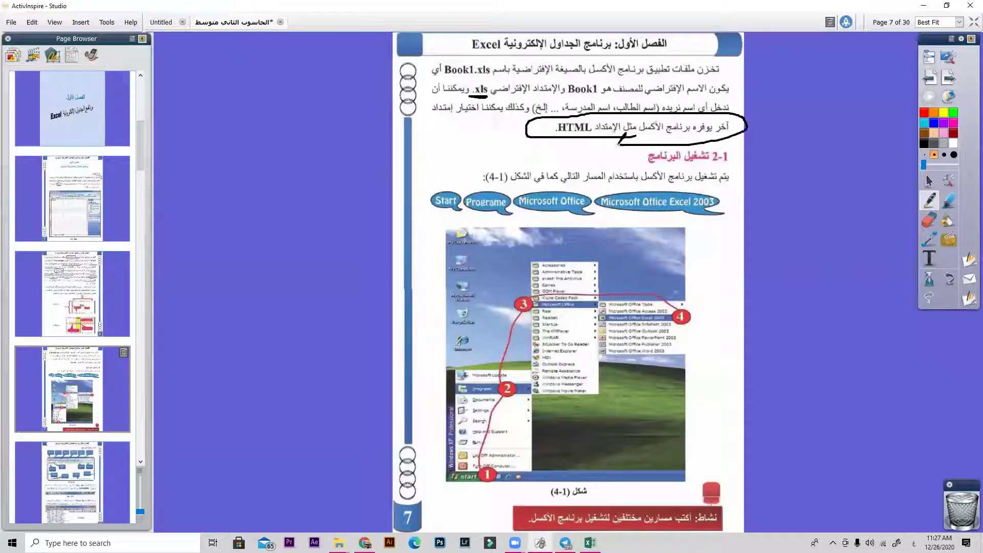
{"action": "key", "text": "ctrl+z"}
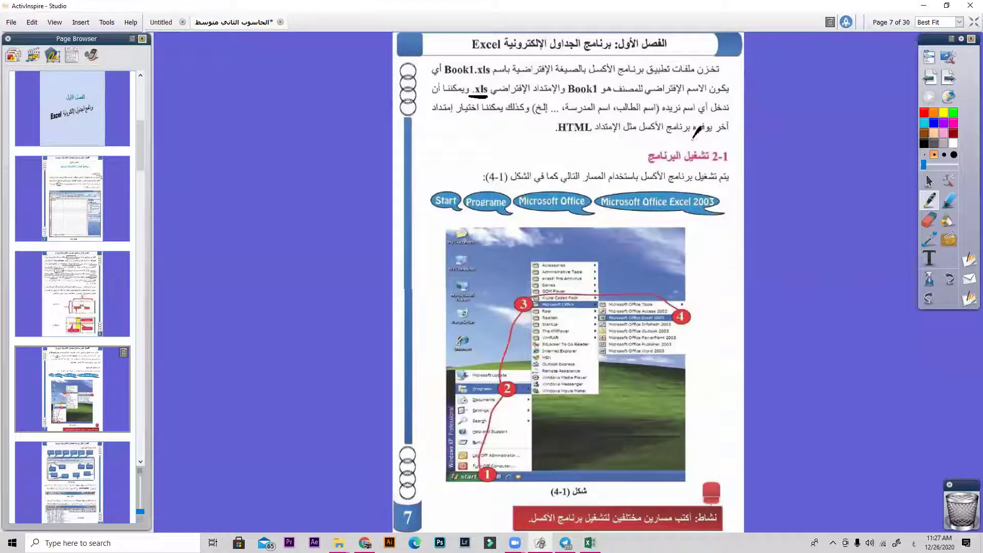
{"action": "left_click_drag", "start_coordinate": [558, 137], "coordinate": [630, 140]}
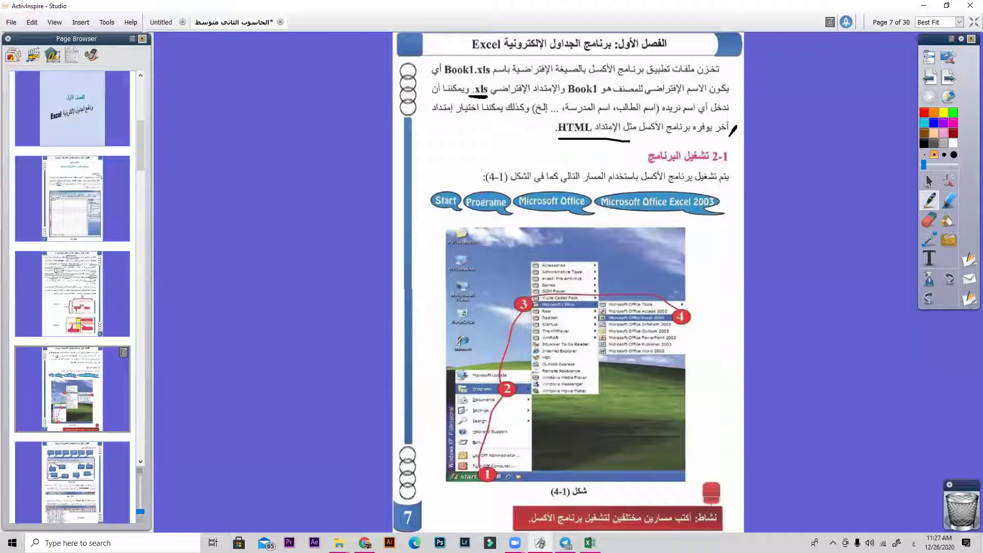
{"action": "mouse_move", "coordinate": [730, 135]}
{"action": "left_mouse_down"}
{"action": "mouse_move", "coordinate": [732, 119]}
{"action": "mouse_move", "coordinate": [543, 123]}
{"action": "mouse_move", "coordinate": [573, 143]}
{"action": "left_mouse_up"}
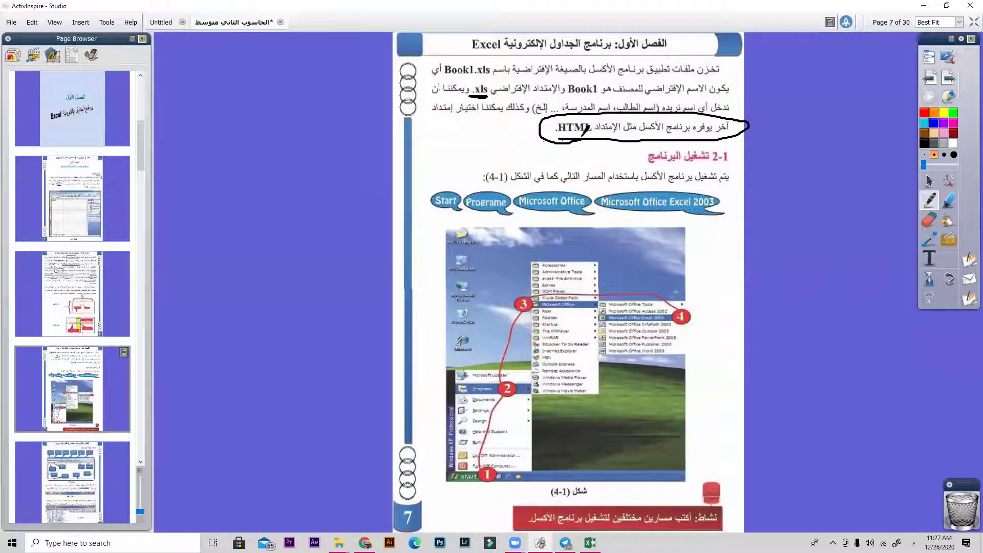
{"action": "key", "text": "ctrl+z"}
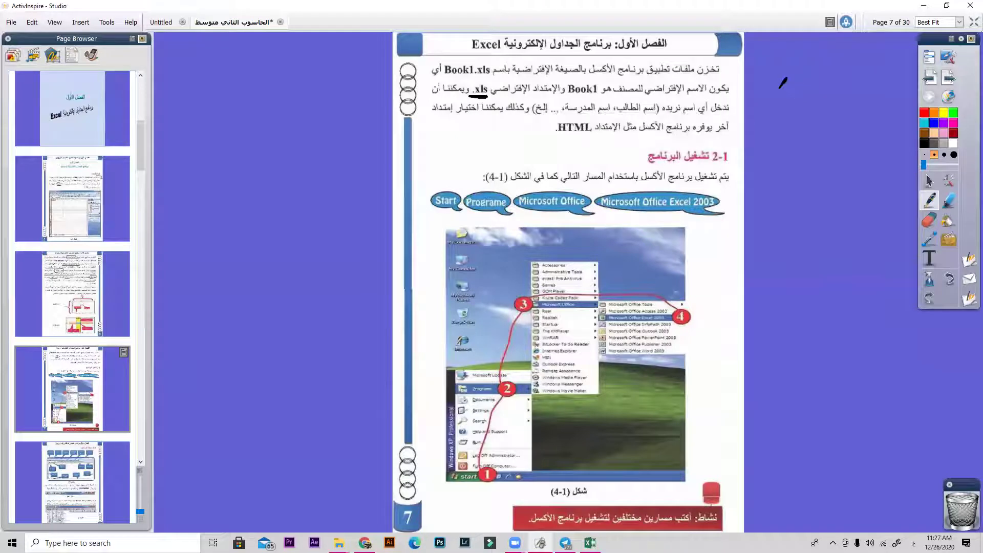
- Box the Start to Microsoft Office Excel 2003 path on page 7, and examine Microsoft Office 2016 Tools in the Windows Start menu's app list
{"action": "mouse_move", "coordinate": [742, 205]}
{"action": "left_mouse_down"}
{"action": "mouse_move", "coordinate": [511, 219]}
{"action": "mouse_move", "coordinate": [429, 191]}
{"action": "mouse_move", "coordinate": [453, 180]}
{"action": "mouse_move", "coordinate": [757, 188]}
{"action": "mouse_move", "coordinate": [741, 215]}
{"action": "left_mouse_up"}
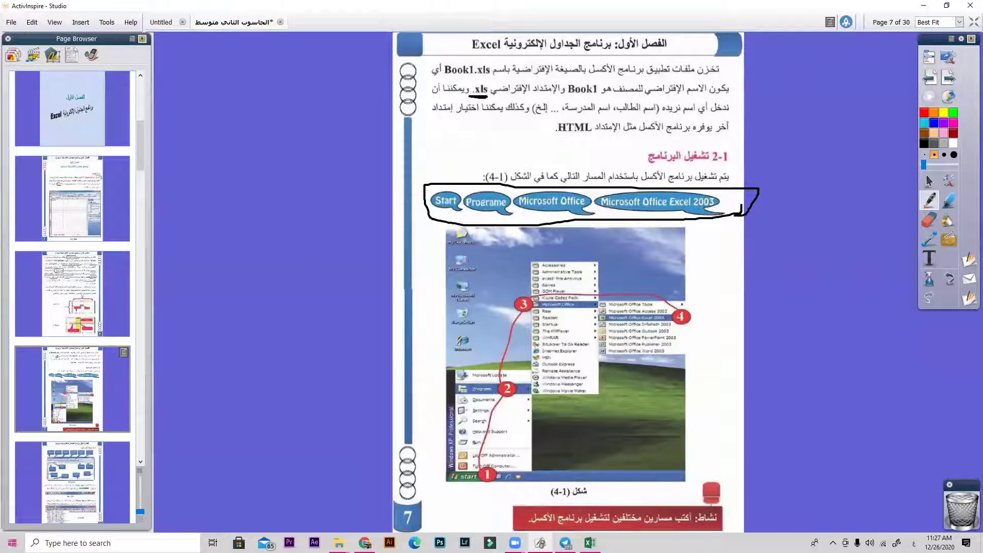
{"action": "left_click", "coordinate": [13, 543]}
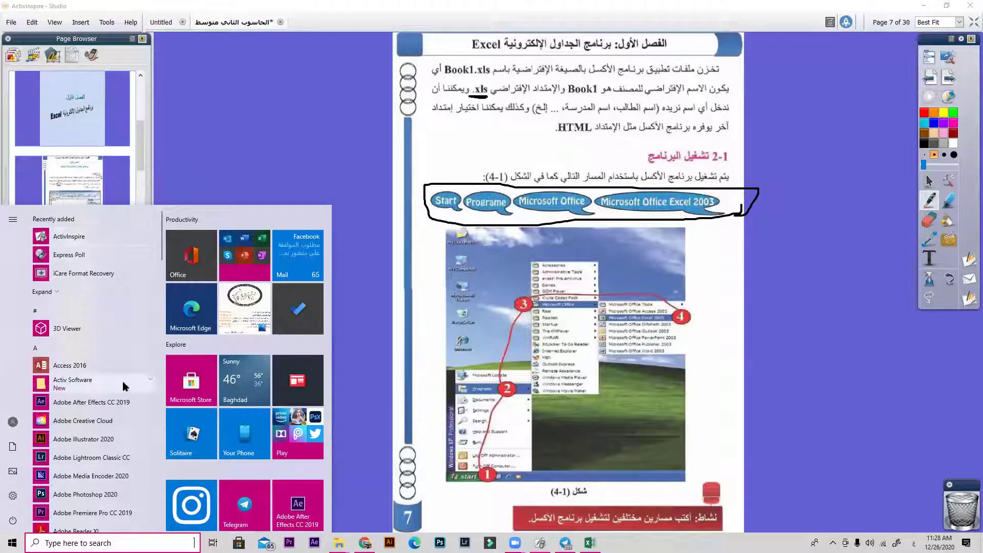
{"action": "scroll", "coordinate": [97, 378], "scroll_direction": "down", "scroll_amount": 10}
{"action": "scroll", "coordinate": [72, 392], "scroll_direction": "down", "scroll_amount": 1}
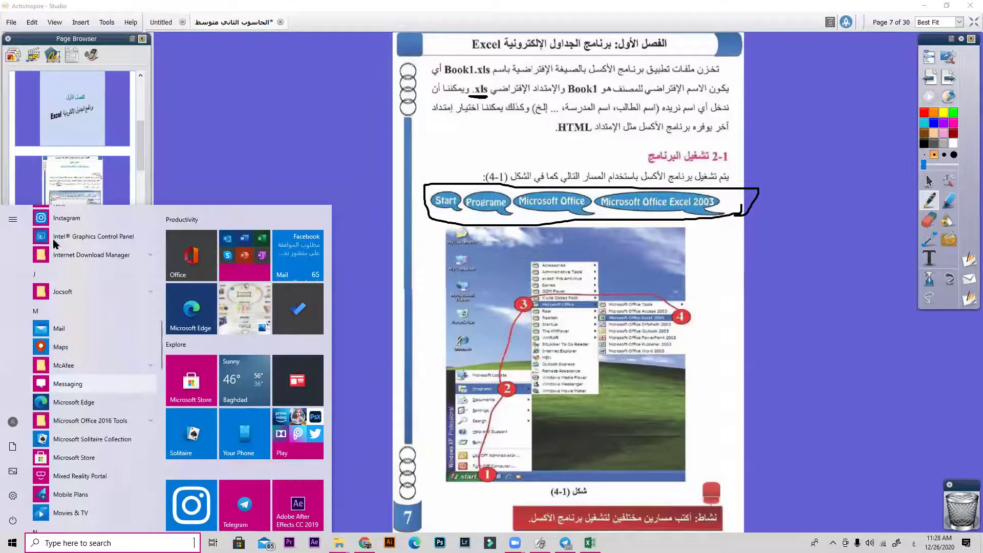
{"action": "scroll", "coordinate": [42, 406], "scroll_direction": "down", "scroll_amount": 5}
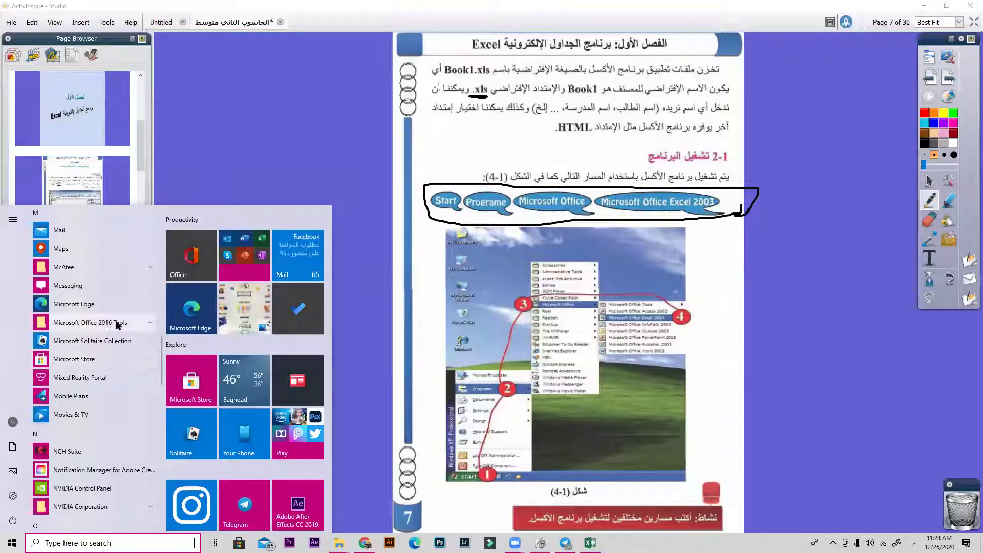
{"action": "left_click", "coordinate": [92, 323]}
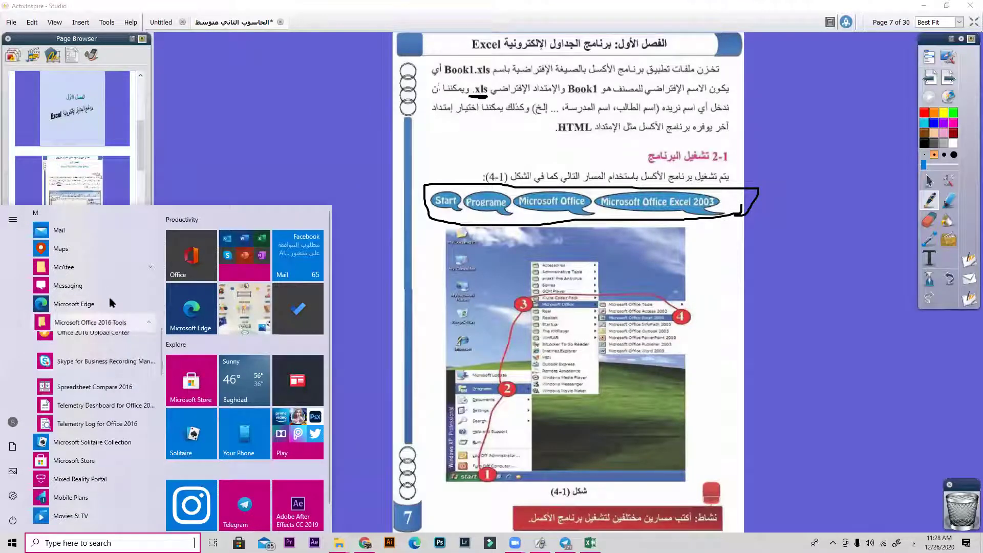
{"action": "left_click", "coordinate": [702, 239]}
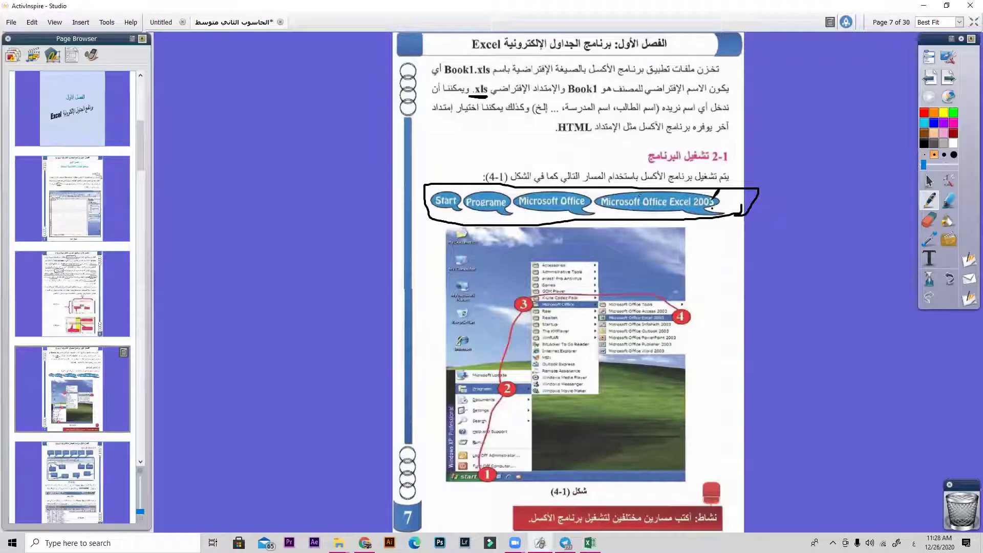
- Undo the box around the launch path, and try pen marks at its Start and Programe bubbles before undoing them
{"action": "key", "text": "ctrl+z"}
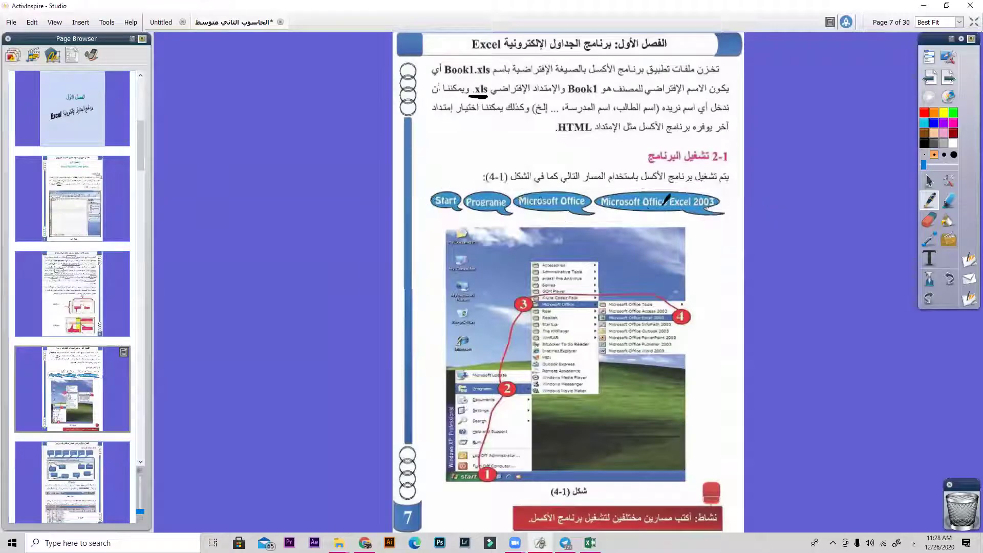
{"action": "left_click_drag", "start_coordinate": [450, 176], "coordinate": [485, 197]}
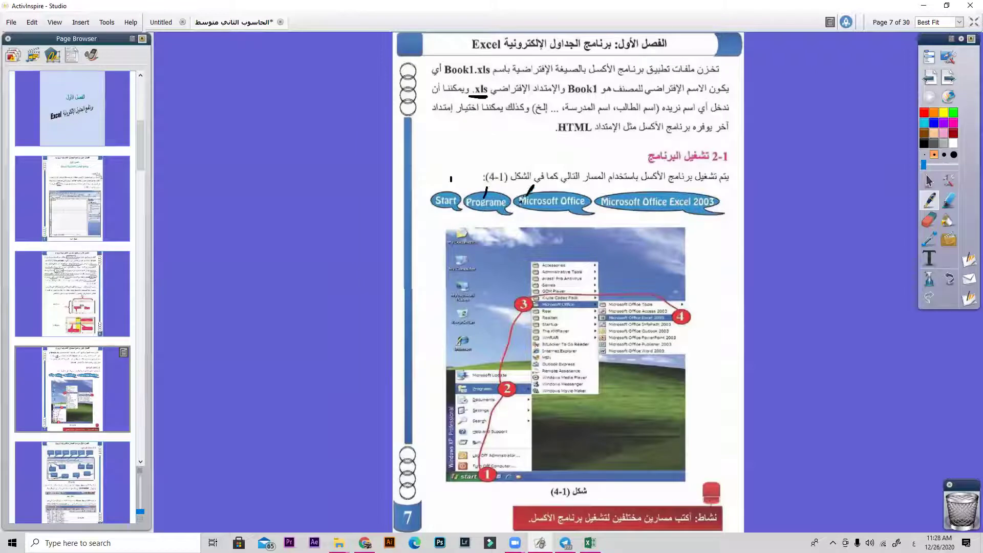
{"action": "key", "text": "ctrl+z"}
{"action": "key", "text": "ctrl+z"}
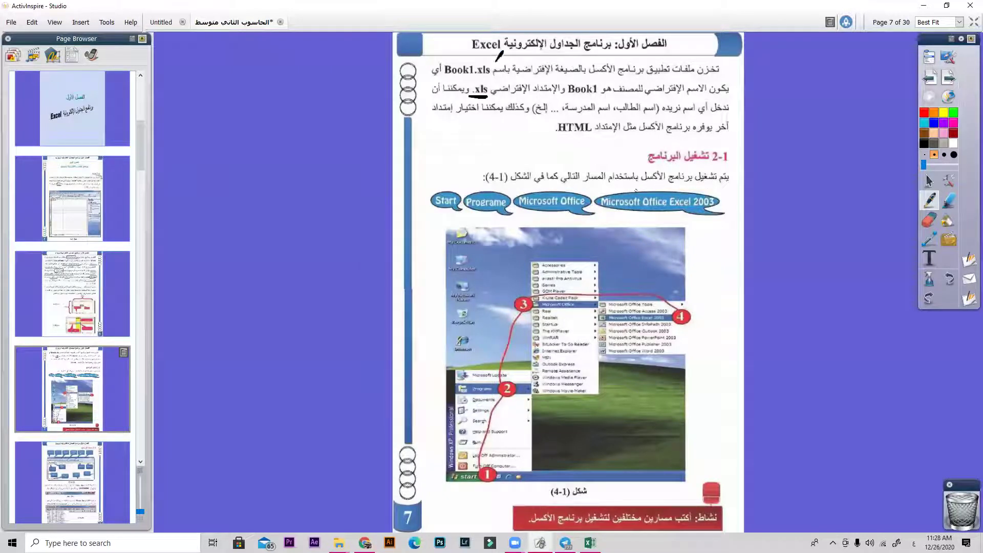
- Open page 8 of the textbook, on the program interface
{"action": "left_click", "coordinate": [530, 125]}
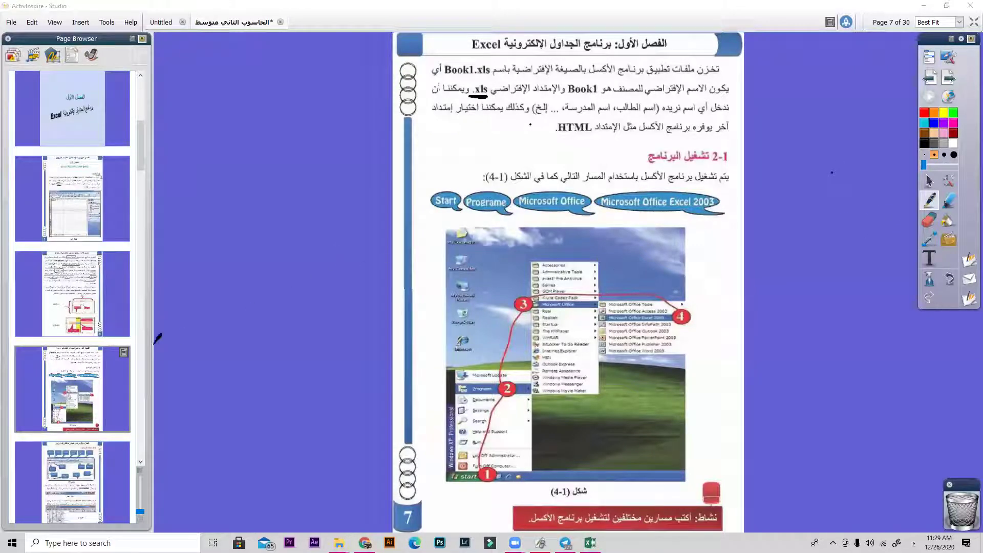
{"action": "scroll", "coordinate": [136, 147], "scroll_direction": "down", "scroll_amount": 3}
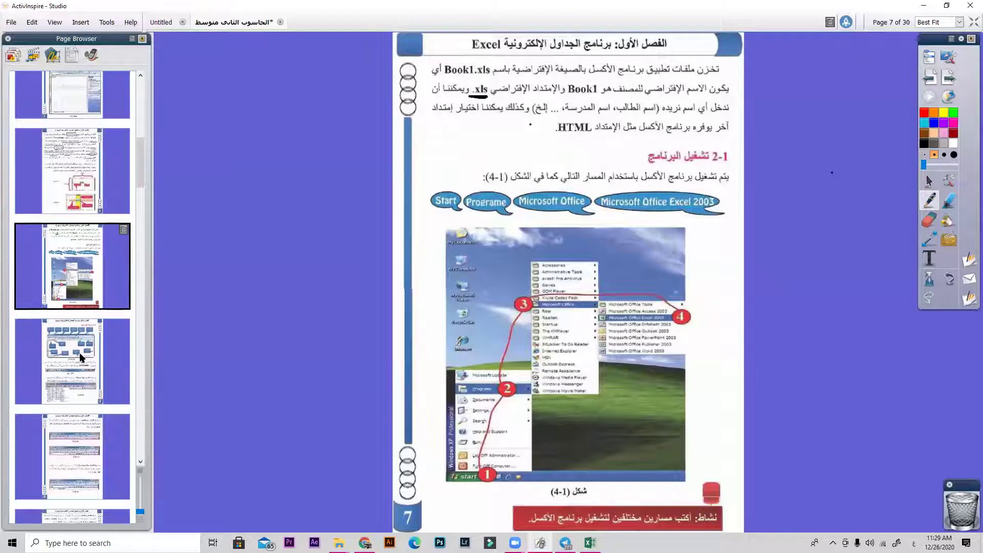
{"action": "left_click", "coordinate": [118, 346]}
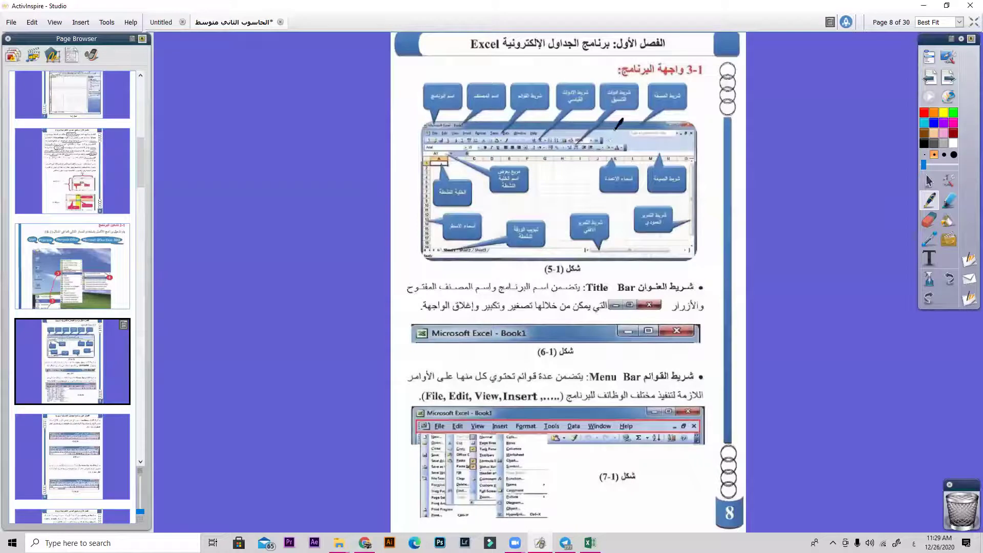
- Try outlining the Excel interface diagram, figure (1-5), on page 8 with the pen, and undo each outline
{"action": "mouse_move", "coordinate": [661, 247]}
{"action": "left_mouse_down"}
{"action": "mouse_move", "coordinate": [630, 265]}
{"action": "mouse_move", "coordinate": [455, 148]}
{"action": "mouse_move", "coordinate": [692, 147]}
{"action": "left_mouse_up"}
{"action": "key", "text": "ctrl+z"}
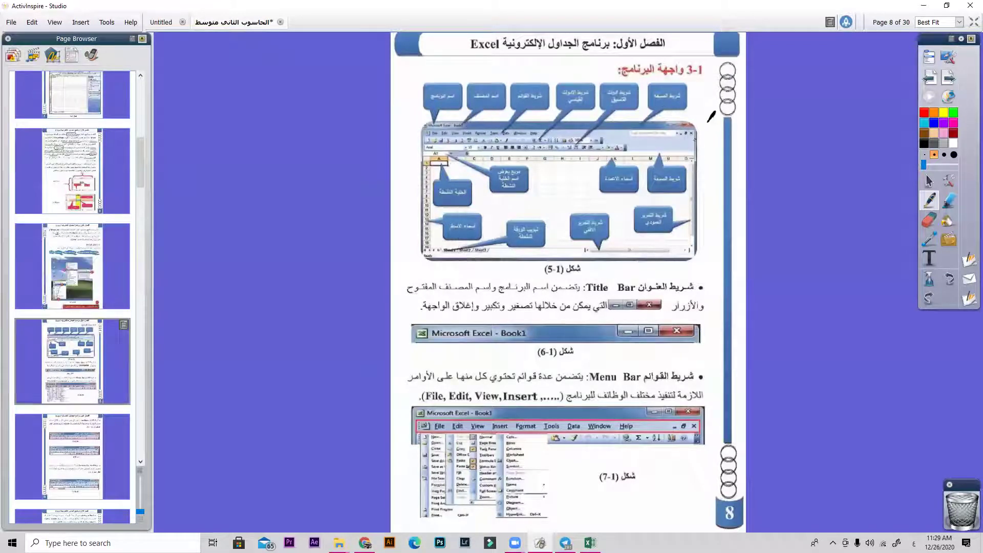
{"action": "mouse_move", "coordinate": [702, 54]}
{"action": "left_mouse_down"}
{"action": "mouse_move", "coordinate": [379, 193]}
{"action": "mouse_move", "coordinate": [634, 264]}
{"action": "left_mouse_up"}
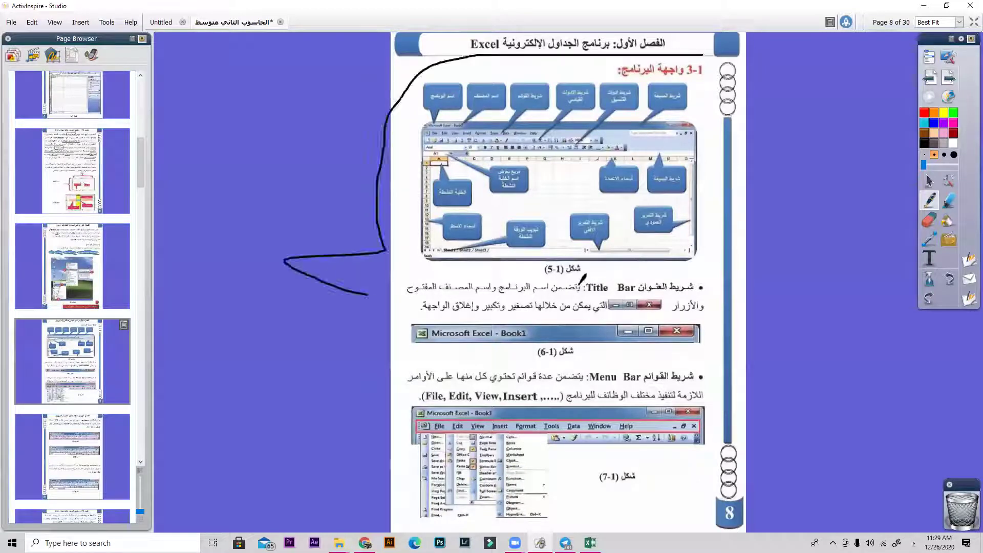
{"action": "key", "text": "ctrl+z"}
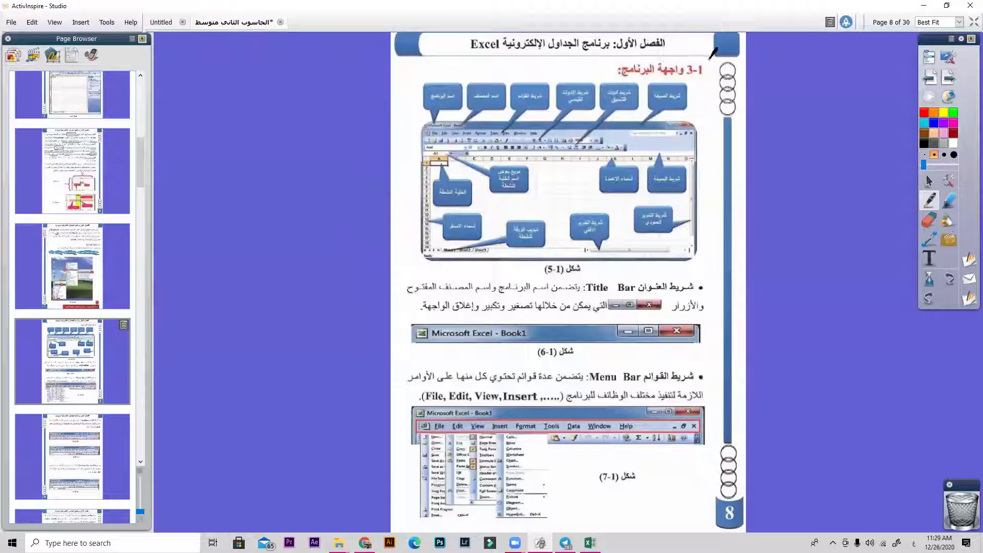
- Switch to Excel and examine its interface, including the Book1 file information and the ribbon commands from Insert and Page Layout through View
{"action": "key", "text": "alt+Tab"}
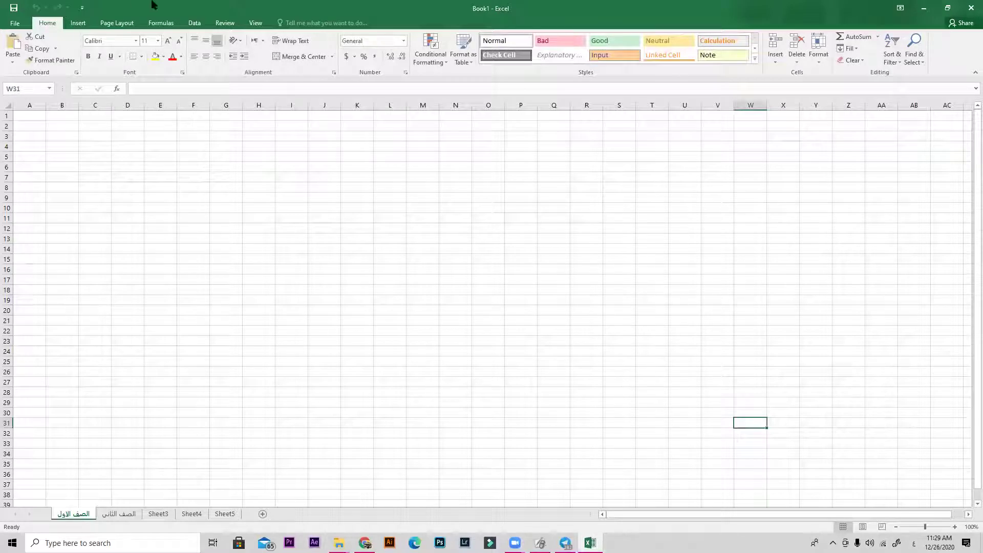
{"action": "left_click", "coordinate": [539, 363]}
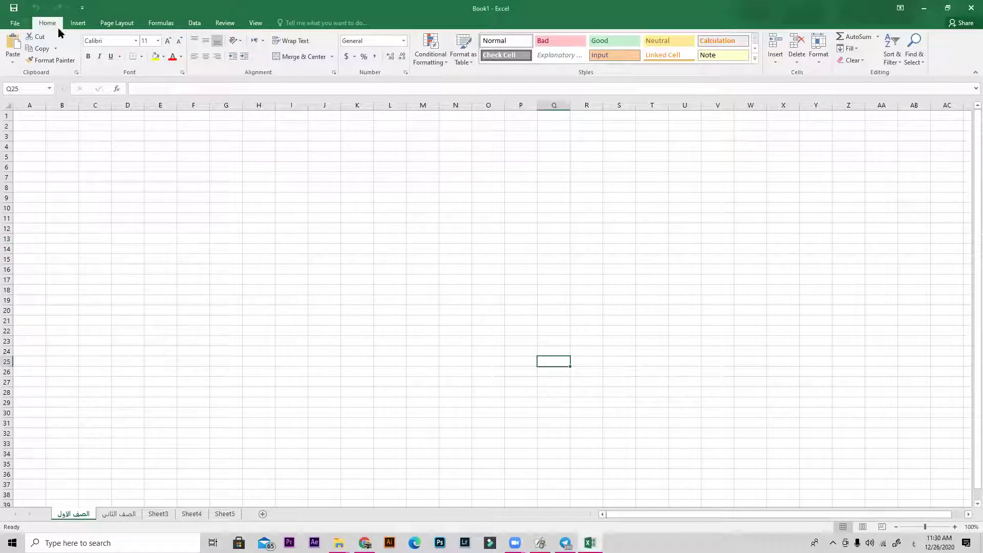
{"action": "left_click", "coordinate": [13, 23]}
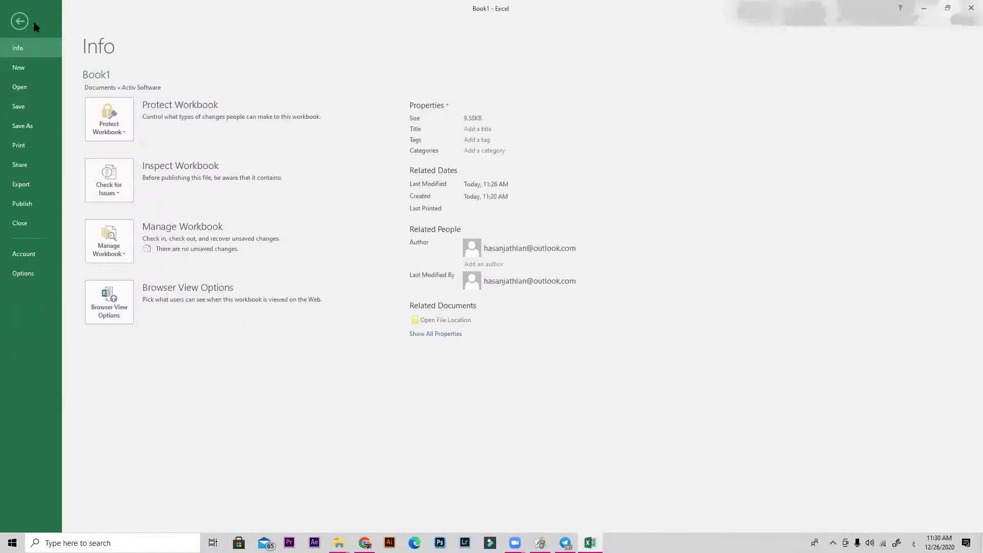
{"action": "left_click", "coordinate": [20, 22]}
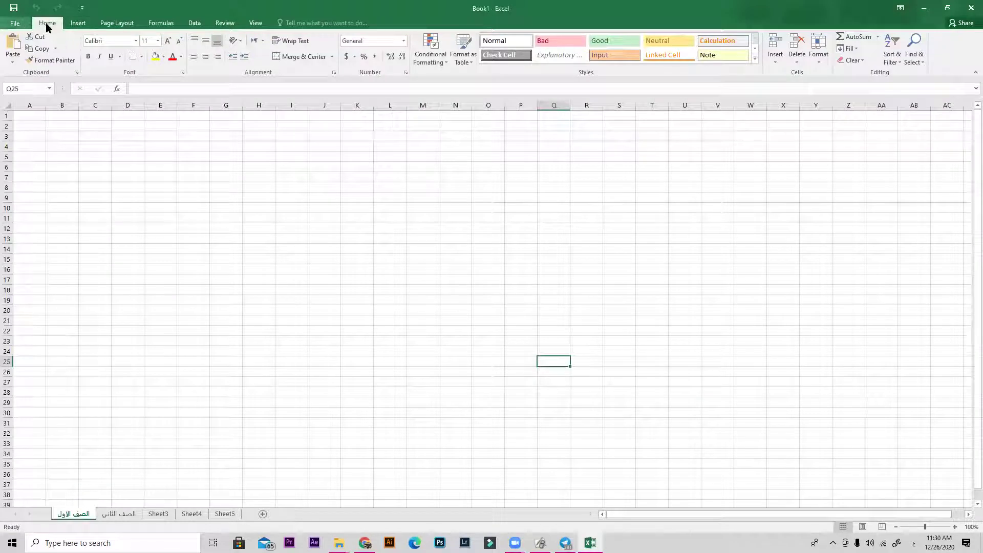
{"action": "left_click", "coordinate": [78, 22]}
{"action": "left_click", "coordinate": [117, 23]}
{"action": "scroll", "coordinate": [152, 23], "scroll_direction": "down", "scroll_amount": 4}
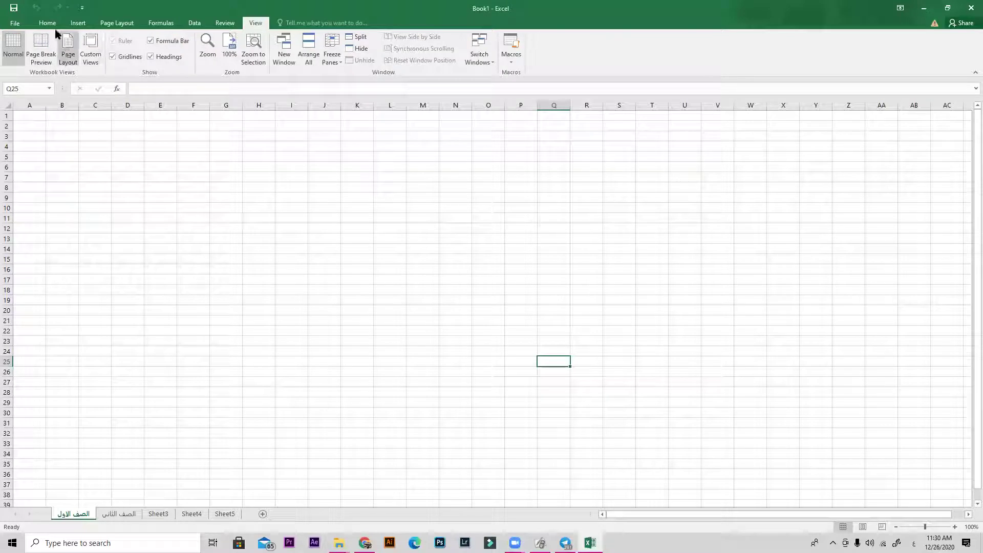
- Examine the Home commands and the Book1 file information, and dismiss the chat notification
{"action": "left_click", "coordinate": [82, 7]}
{"action": "left_click", "coordinate": [44, 25]}
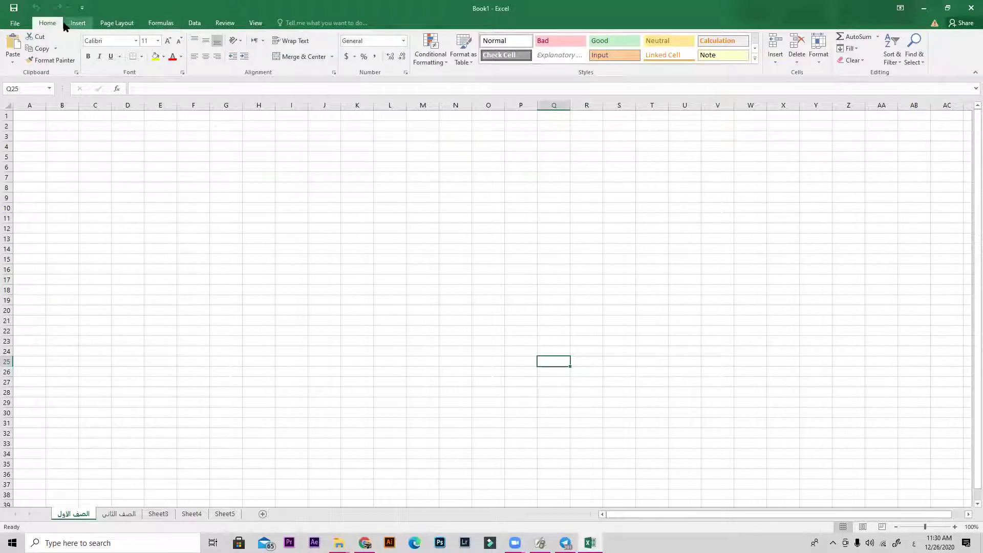
{"action": "left_click", "coordinate": [15, 23]}
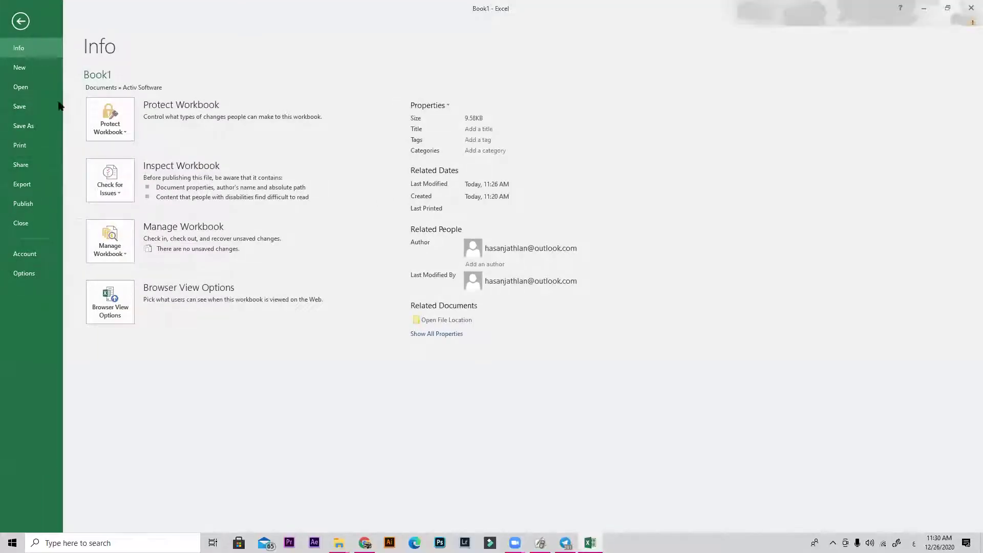
{"action": "left_click", "coordinate": [26, 20]}
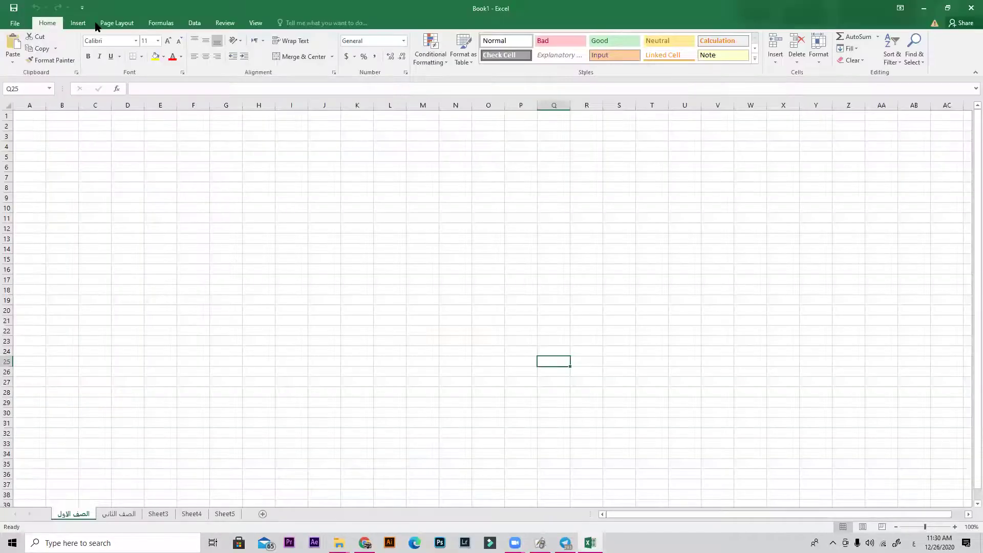
{"action": "left_click", "coordinate": [79, 23]}
{"action": "left_click", "coordinate": [47, 24]}
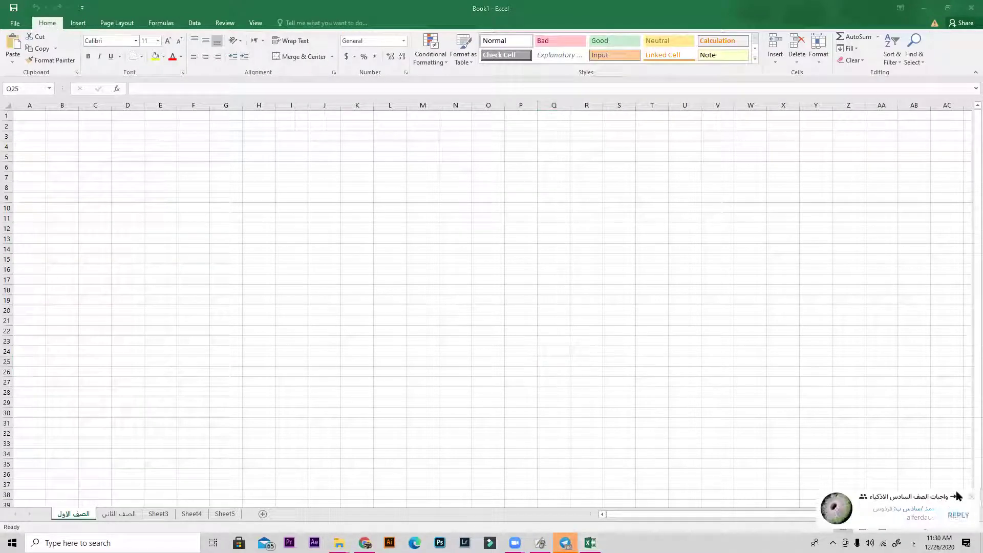
{"action": "left_click", "coordinate": [971, 497]}
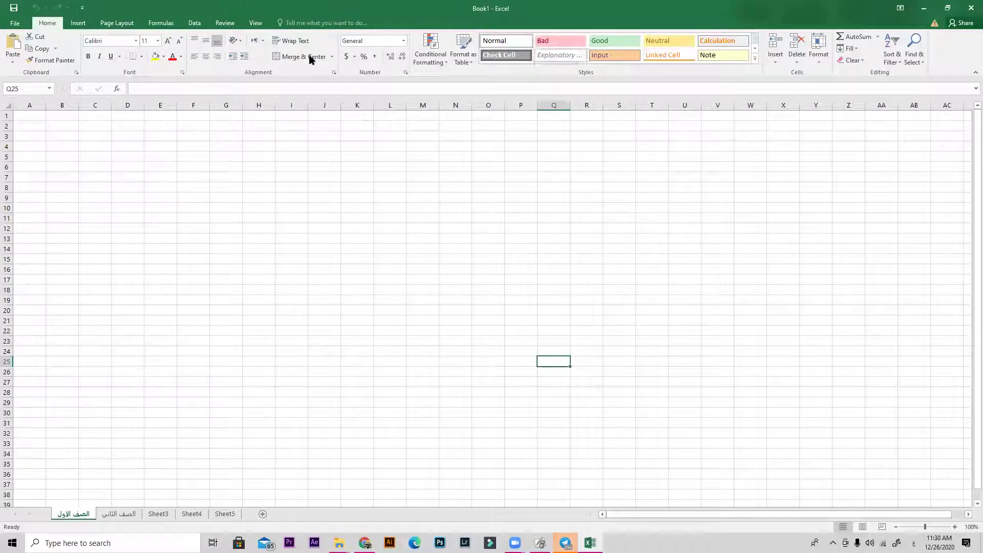
- Examine the ribbon commands from Insert and Page Layout through Formulas, Data, Review and View
{"action": "left_click", "coordinate": [82, 22]}
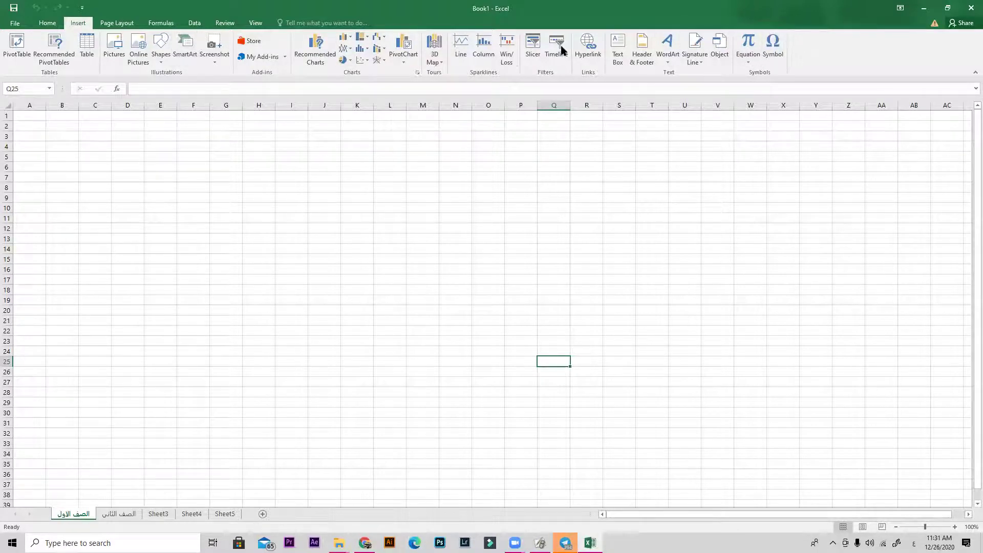
{"action": "left_click", "coordinate": [116, 24]}
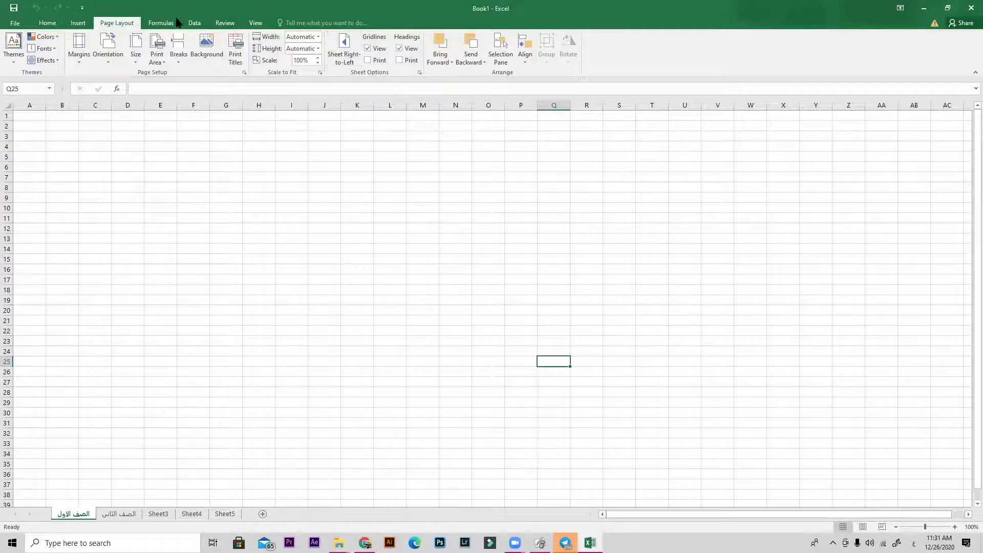
{"action": "left_click", "coordinate": [161, 23]}
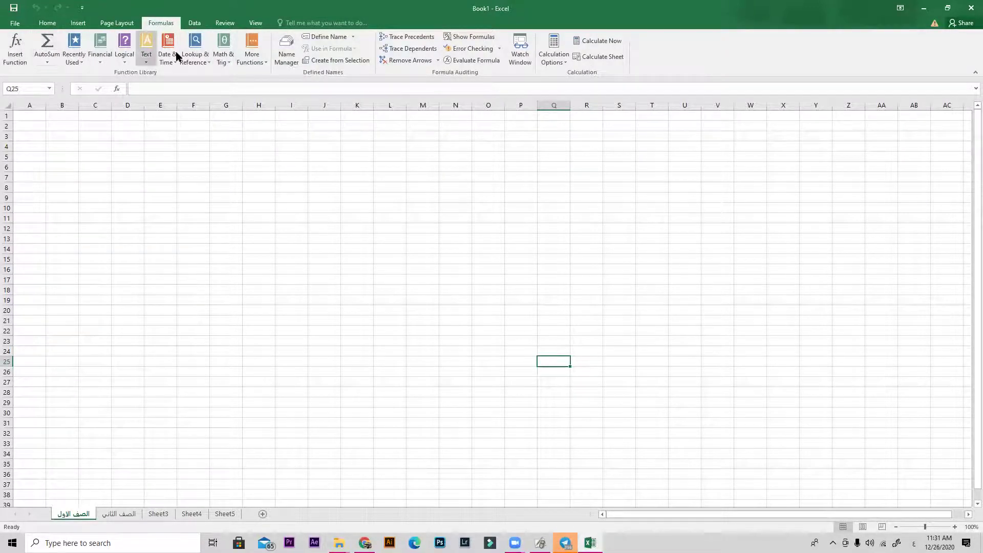
{"action": "left_click", "coordinate": [194, 22]}
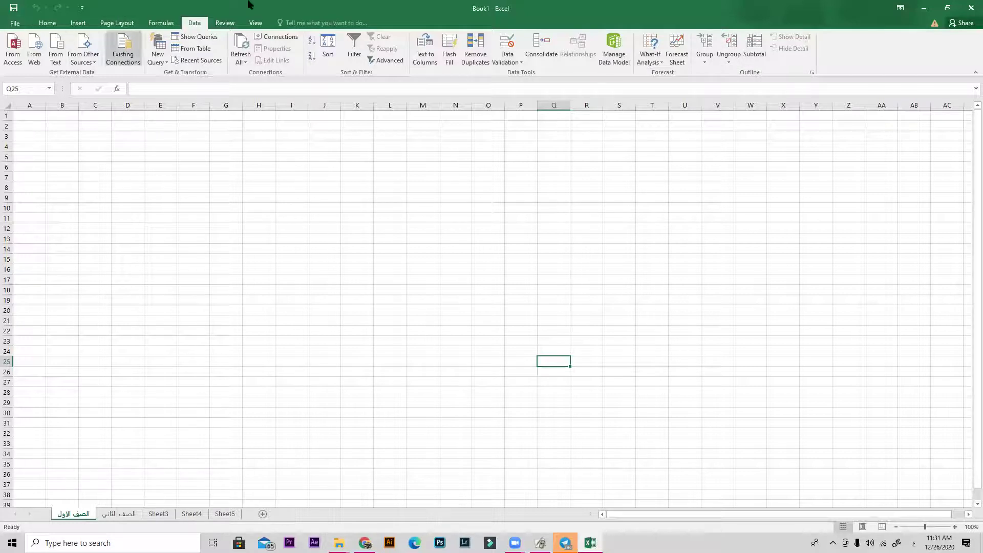
{"action": "left_click", "coordinate": [225, 23]}
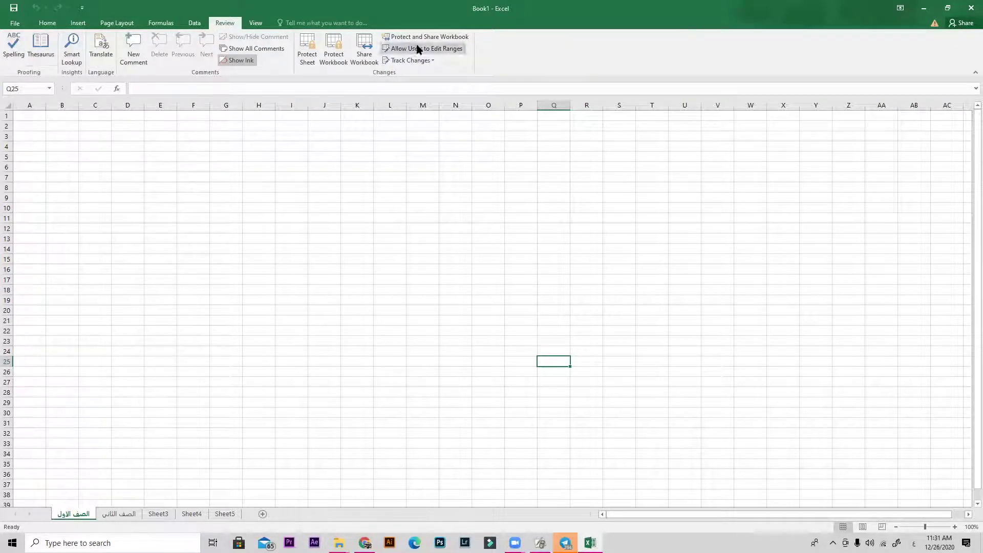
{"action": "left_click", "coordinate": [251, 25]}
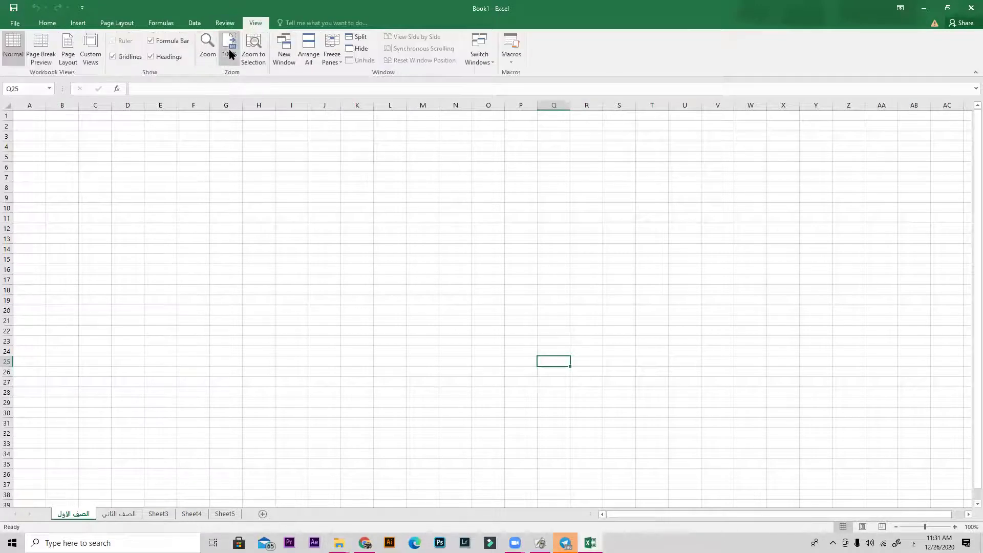
- Display the first sheet in Page Break Preview and in Page Layout view, and select cell L6
{"action": "left_click", "coordinate": [39, 50]}
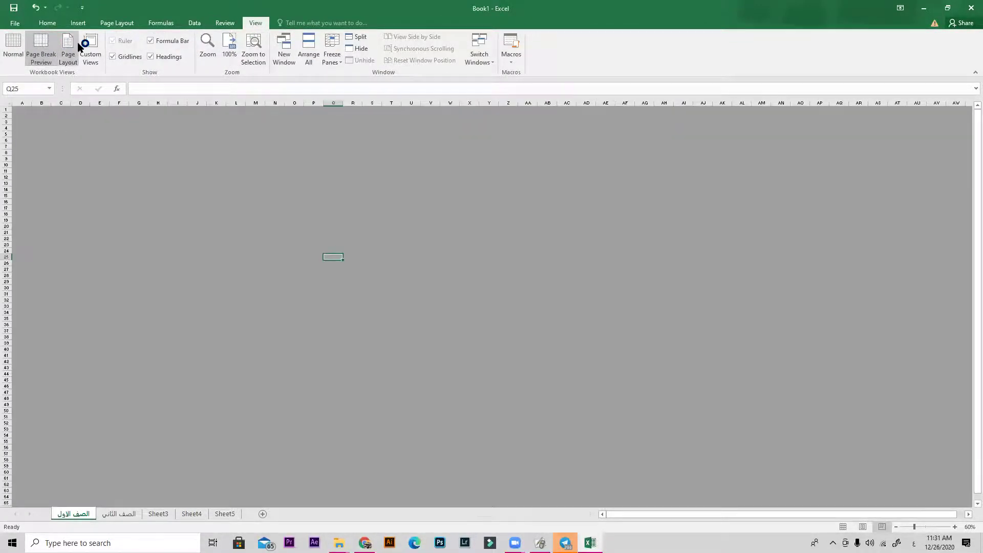
{"action": "left_click", "coordinate": [77, 44]}
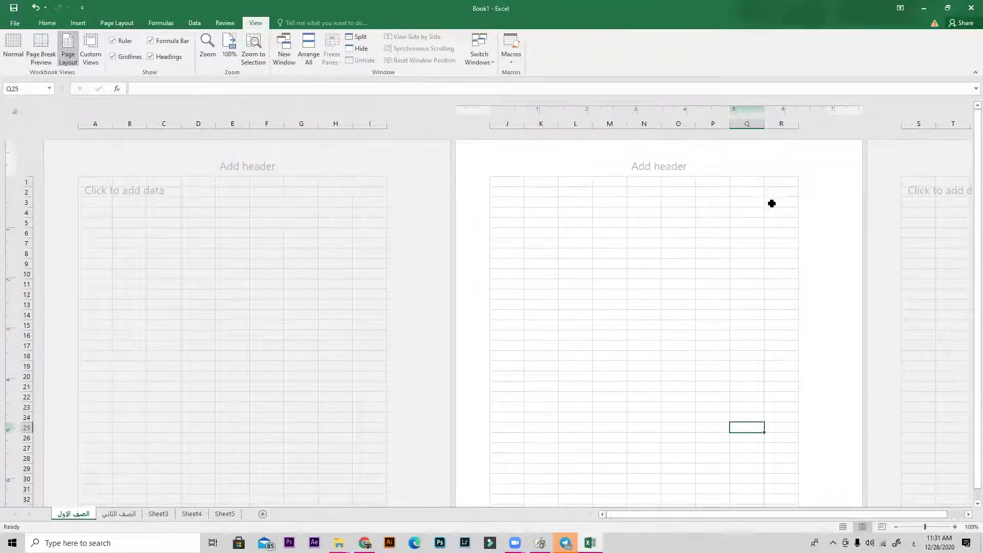
{"action": "left_click_drag", "start_coordinate": [689, 515], "coordinate": [747, 520]}
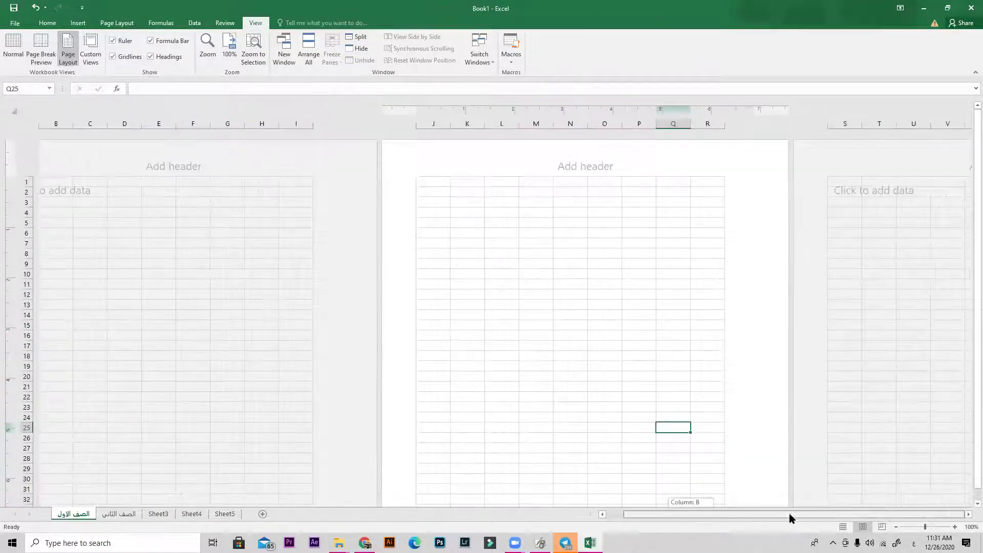
{"action": "left_click", "coordinate": [595, 182]}
{"action": "left_click_drag", "start_coordinate": [299, 202], "coordinate": [276, 201]}
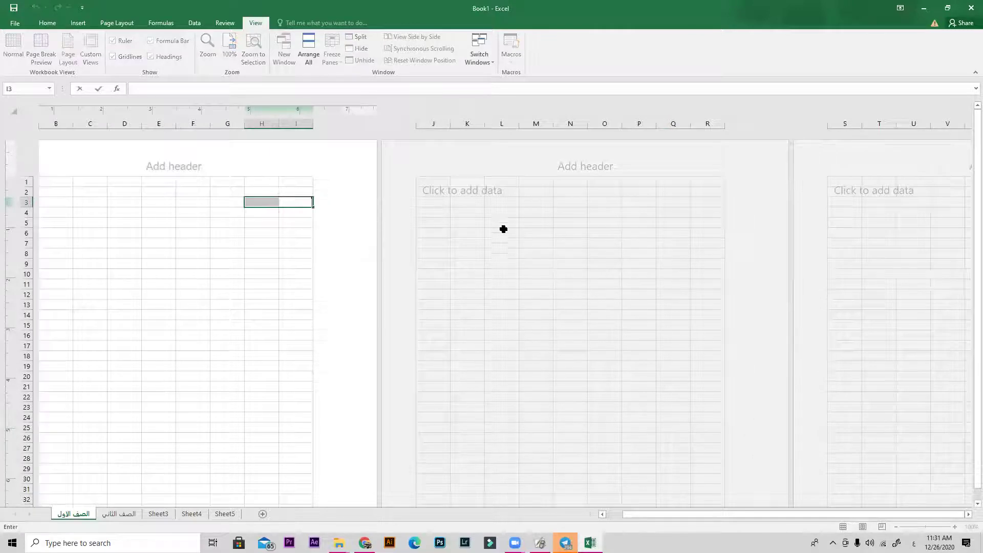
{"action": "left_click", "coordinate": [503, 229]}
- Add a custom view that includes print settings and hidden rows, columns and filter settings, and show it
{"action": "left_click", "coordinate": [90, 49]}
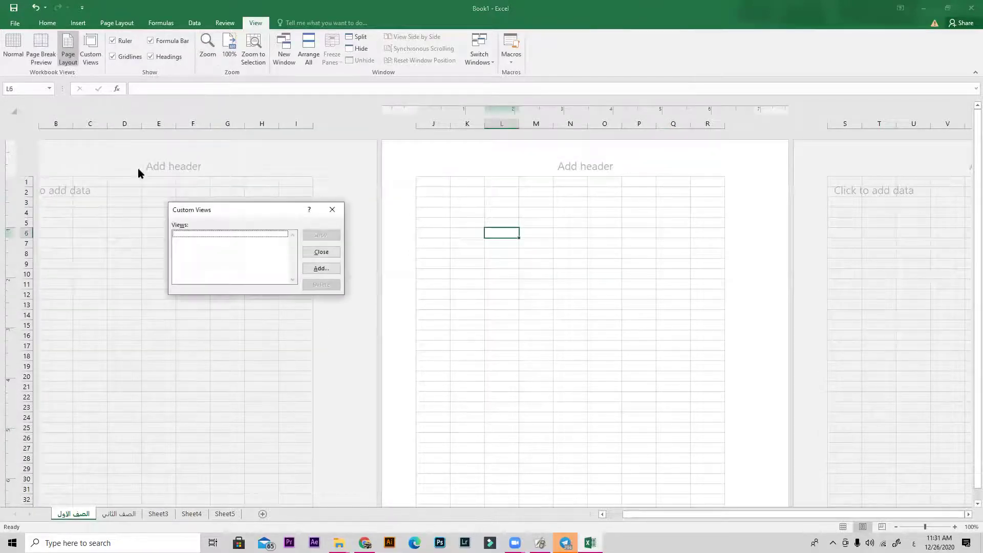
{"action": "left_click", "coordinate": [320, 253]}
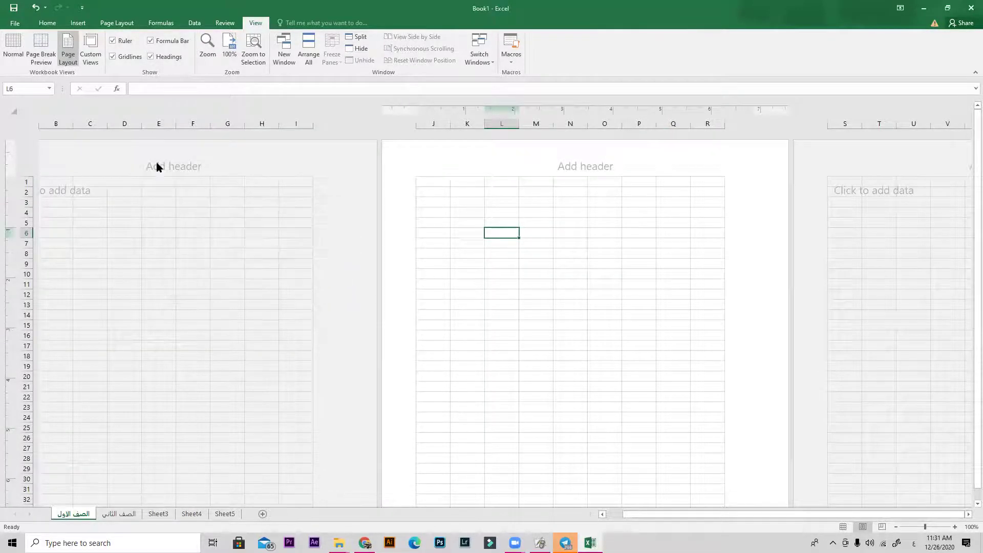
{"action": "left_click", "coordinate": [91, 52]}
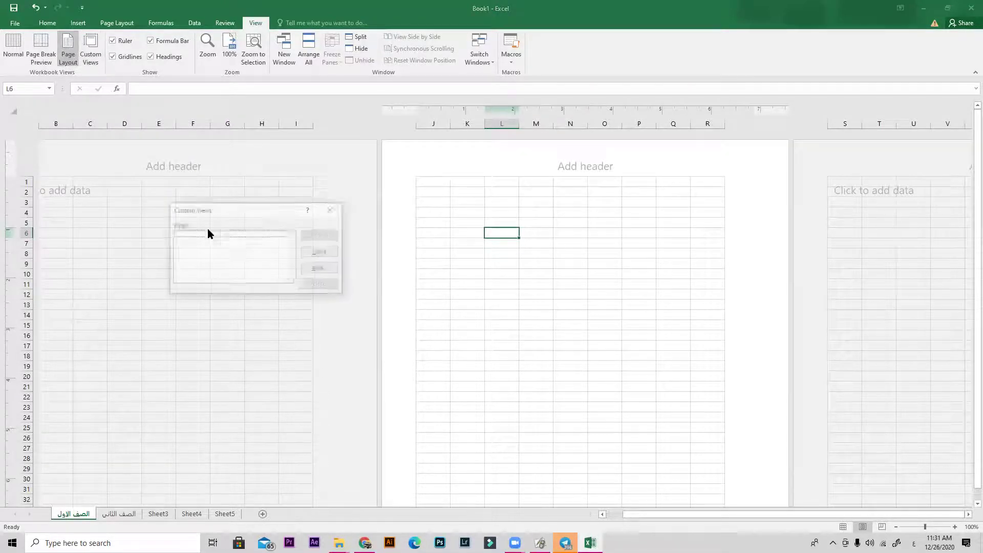
{"action": "left_click", "coordinate": [327, 268]}
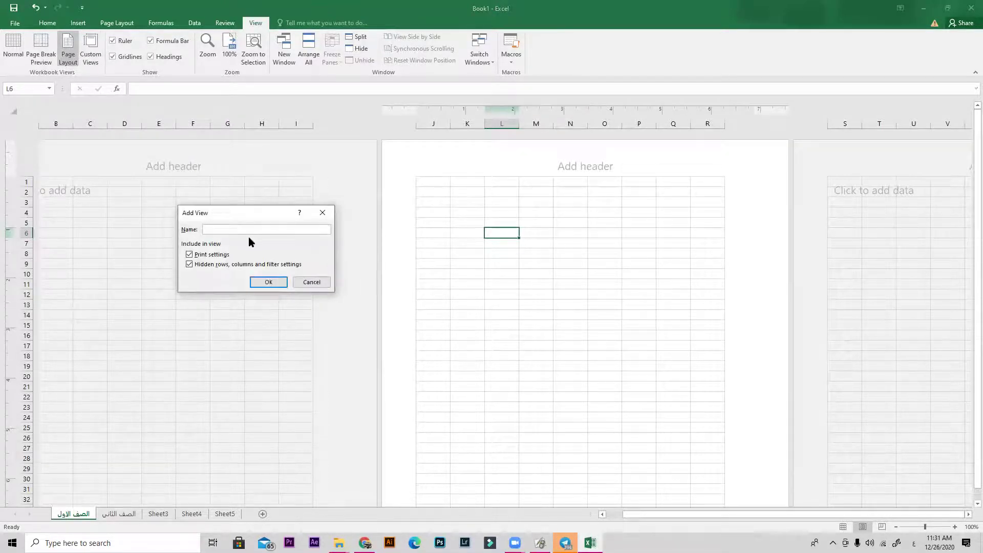
{"action": "left_click", "coordinate": [268, 281]}
{"action": "left_click", "coordinate": [91, 52]}
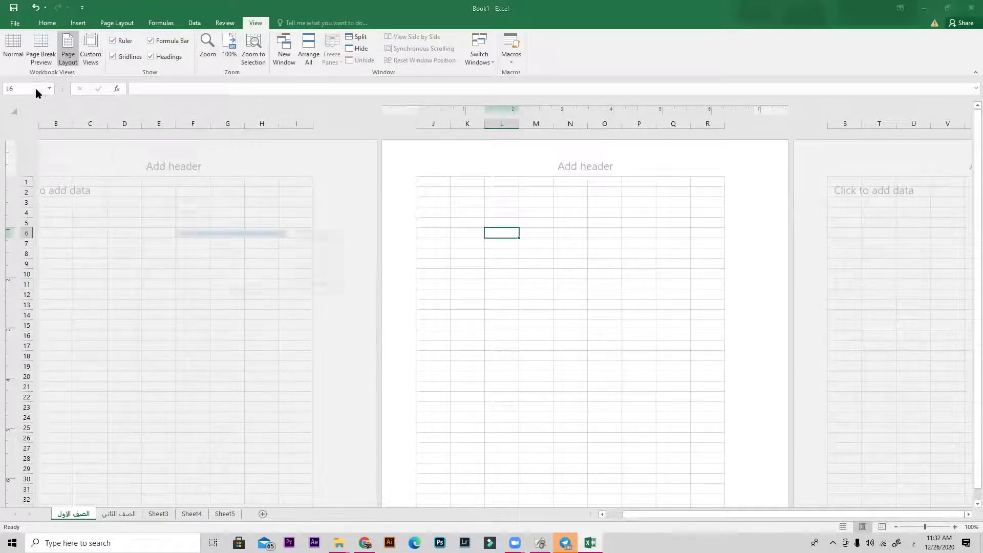
{"action": "left_click", "coordinate": [321, 235]}
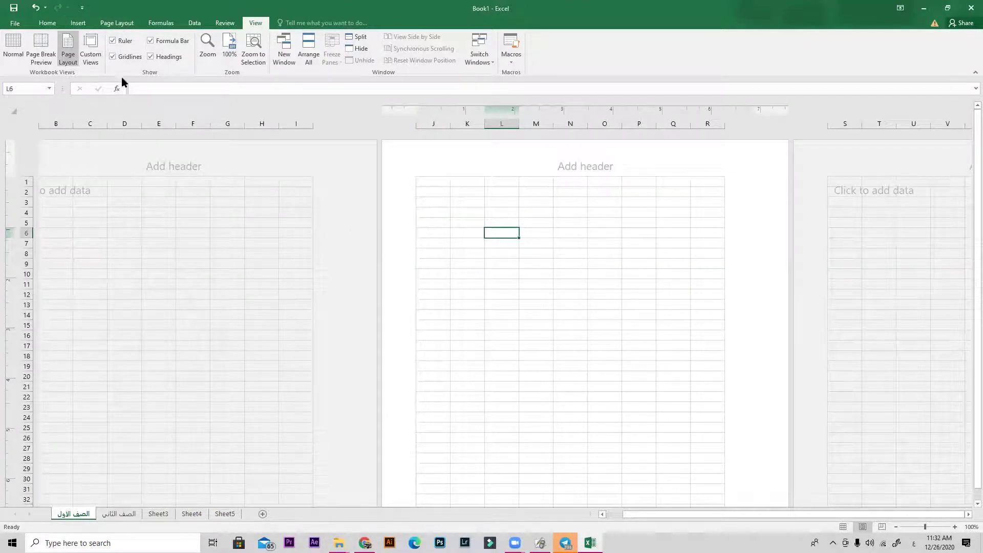
{"action": "left_click", "coordinate": [89, 56]}
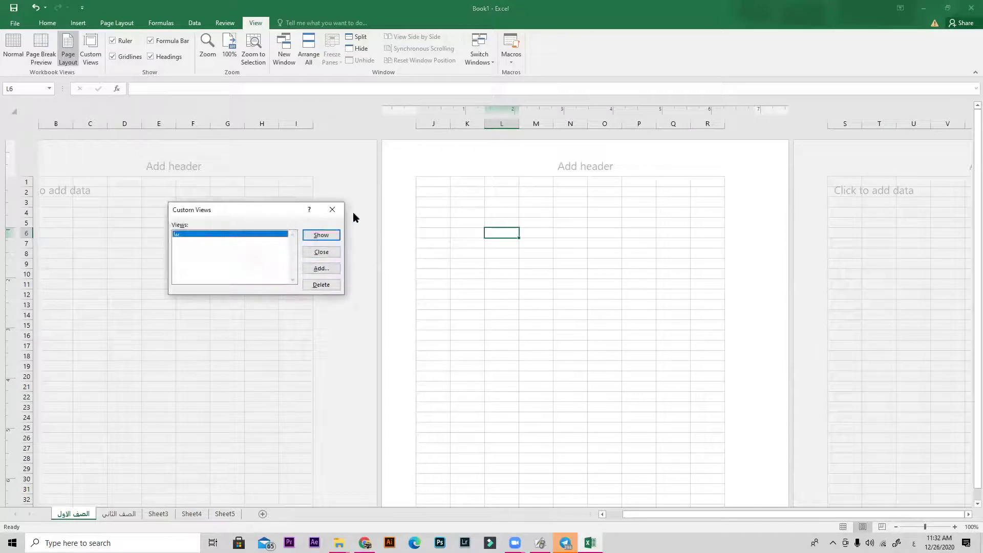
{"action": "left_click", "coordinate": [332, 209]}
- Select cell O2, return the sheet to Normal view and bring back the Home commands
{"action": "left_click", "coordinate": [616, 191]}
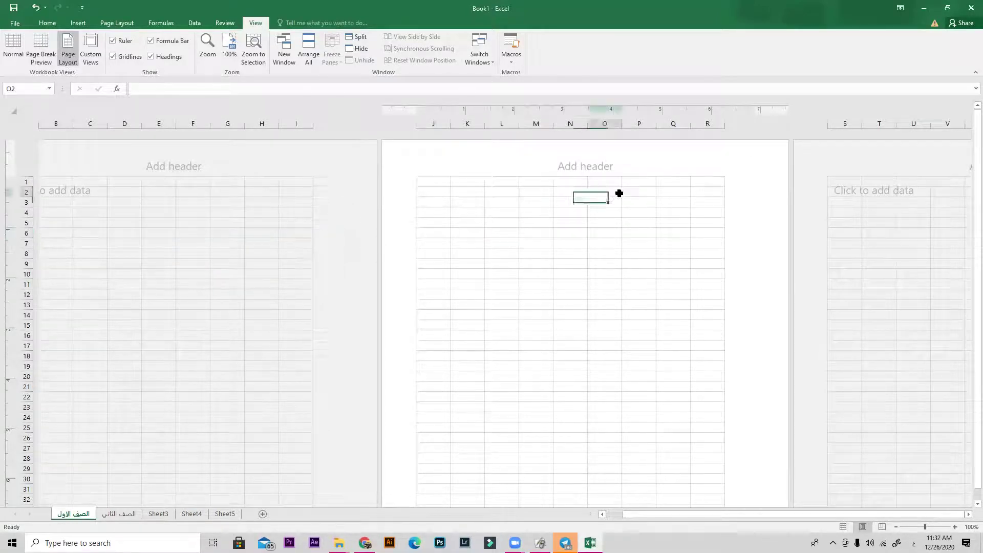
{"action": "left_click", "coordinate": [10, 54]}
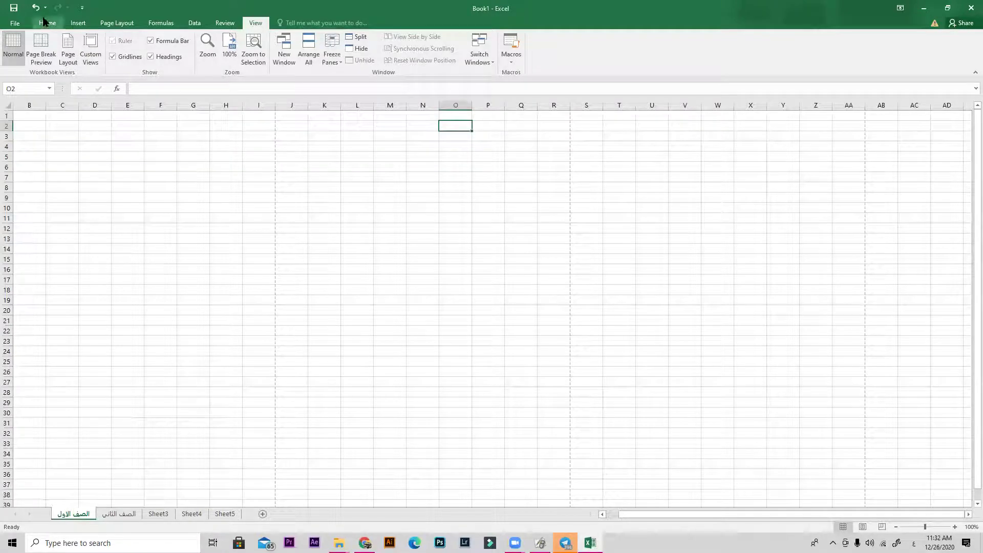
{"action": "left_click", "coordinate": [48, 23]}
- Switch between ActivInspire and Excel to compare the interface diagram on textbook page 8 with the Excel window
{"action": "left_click", "coordinate": [540, 543]}
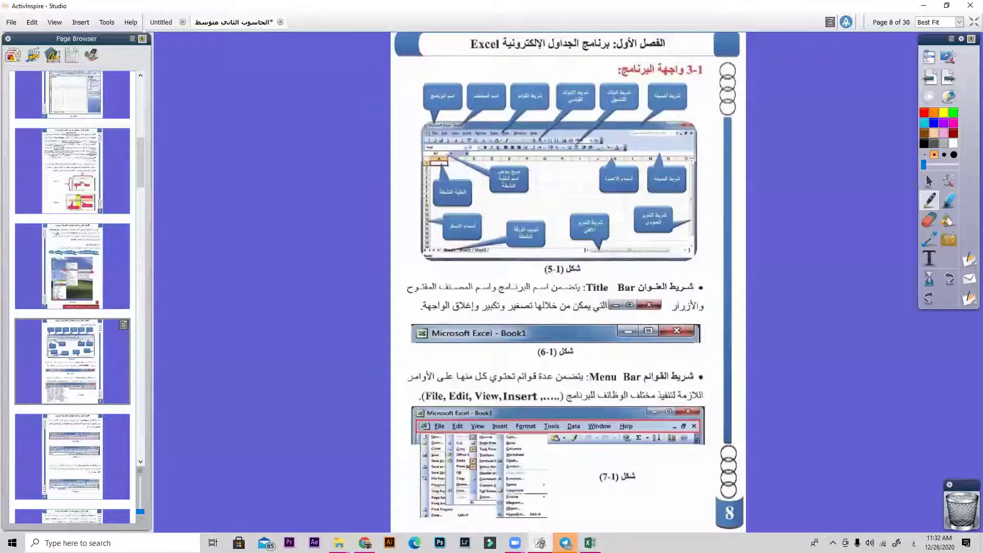
{"action": "key", "text": "alt+Tab"}
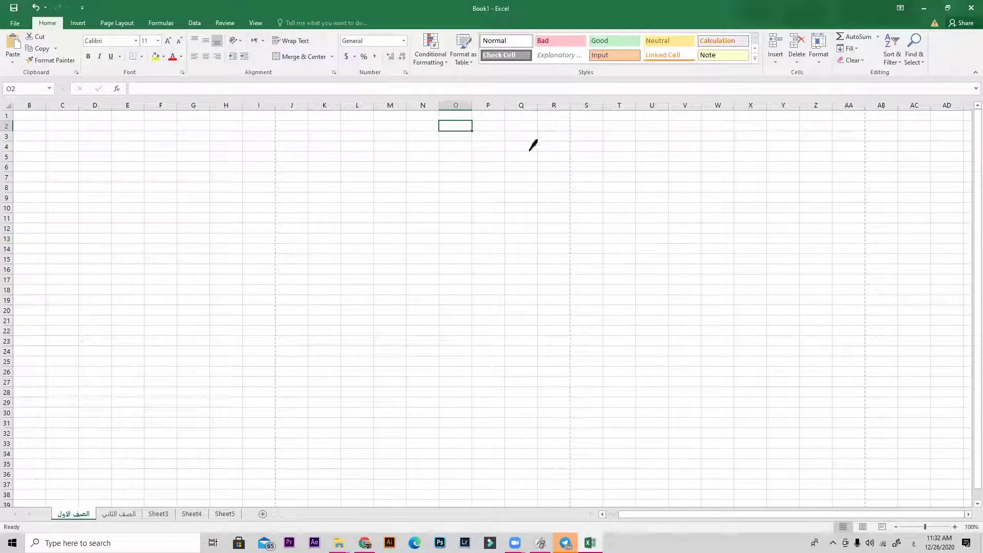
{"action": "key", "text": "alt+Tab"}
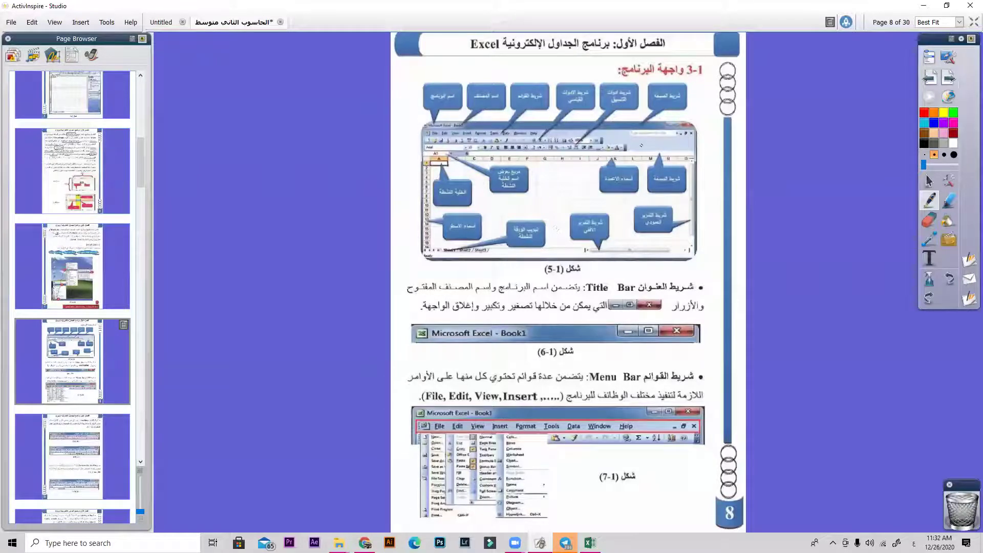
{"action": "key", "text": "alt+Tab"}
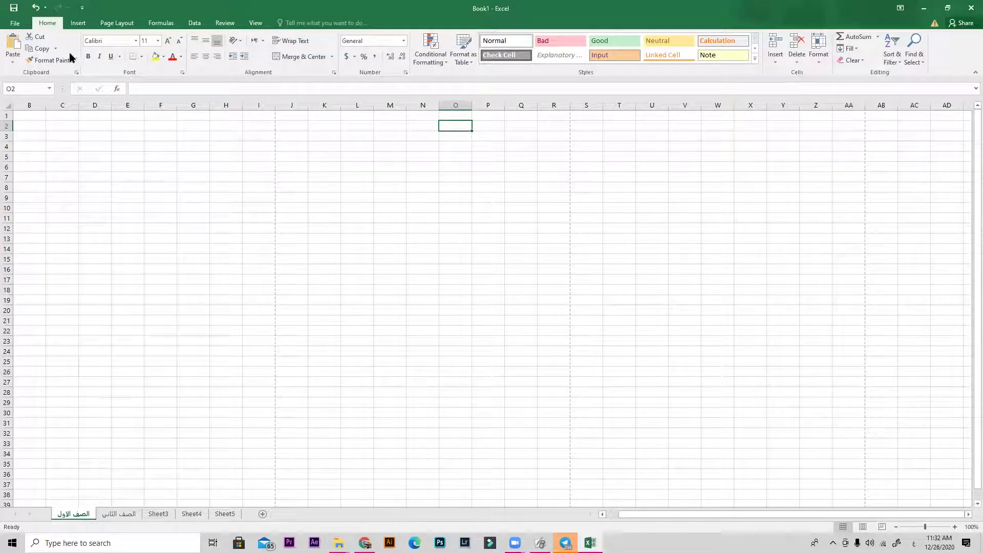
- Examine Excel's Insert, Page Layout and Home commands, and check them against textbook page 8 in ActivInspire
{"action": "left_click", "coordinate": [77, 24]}
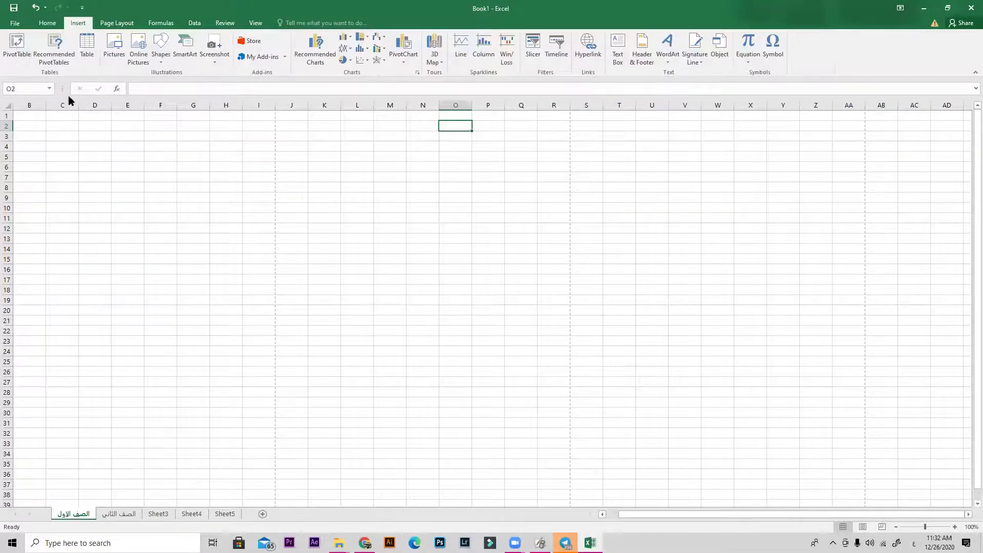
{"action": "scroll", "coordinate": [78, 24], "scroll_direction": "down", "scroll_amount": 2}
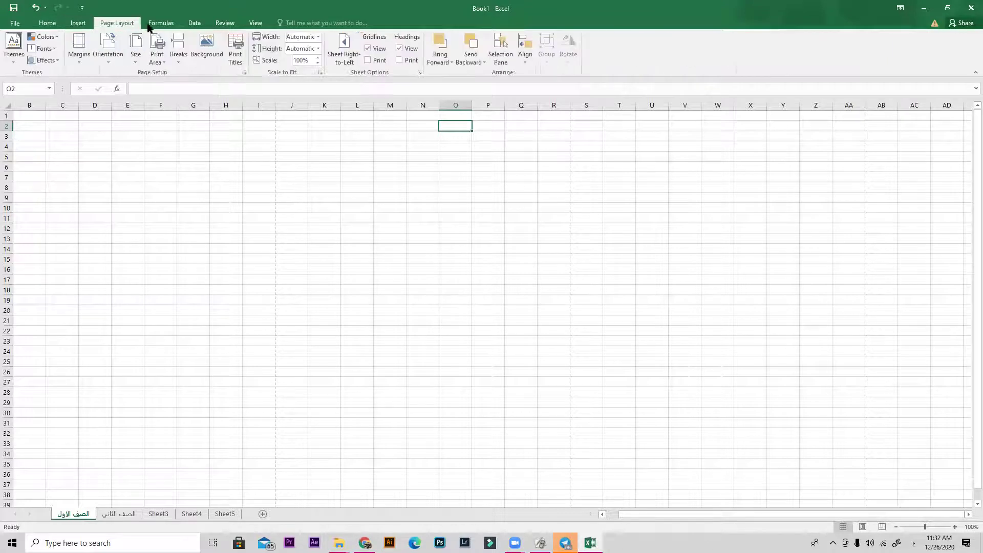
{"action": "left_click", "coordinate": [49, 23]}
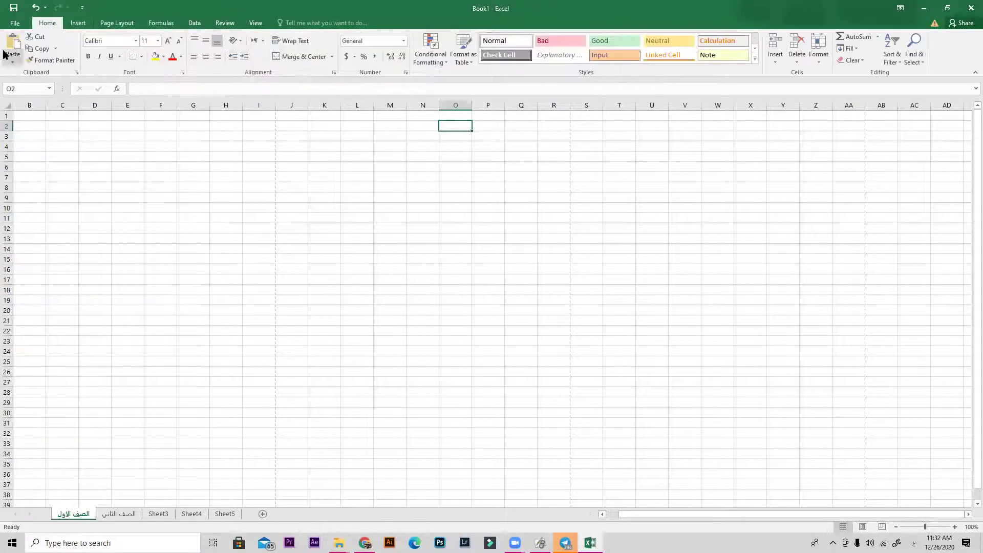
{"action": "left_click", "coordinate": [76, 23]}
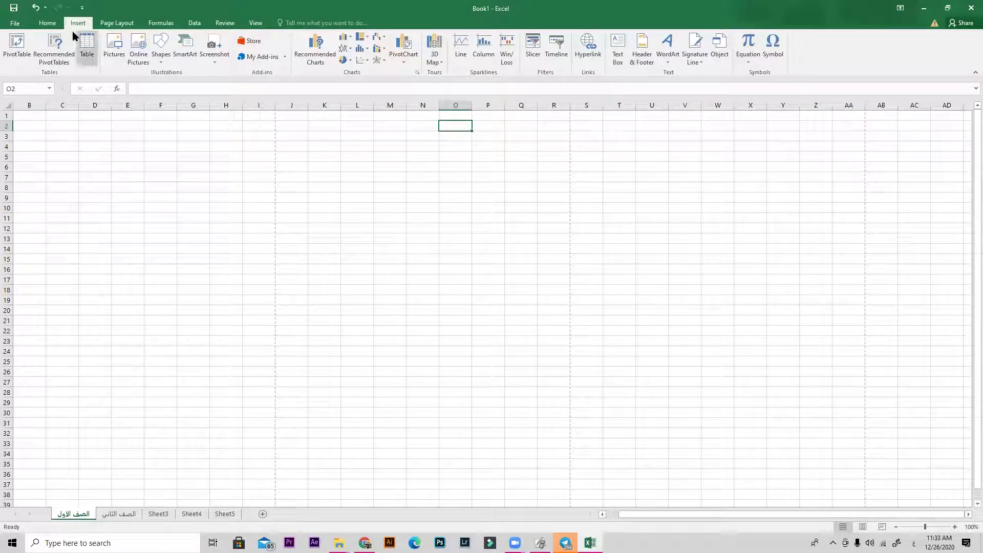
{"action": "left_click", "coordinate": [49, 23]}
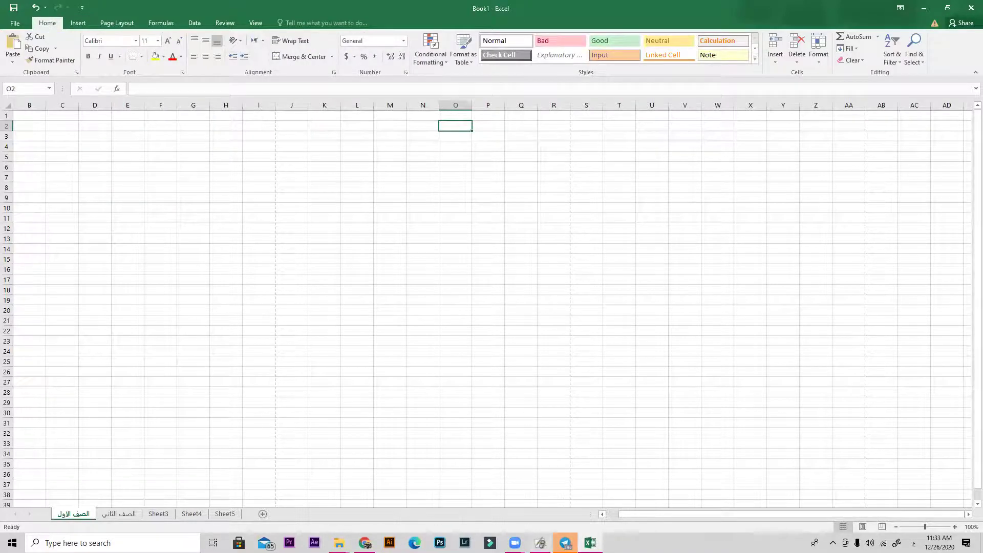
{"action": "left_click", "coordinate": [540, 542]}
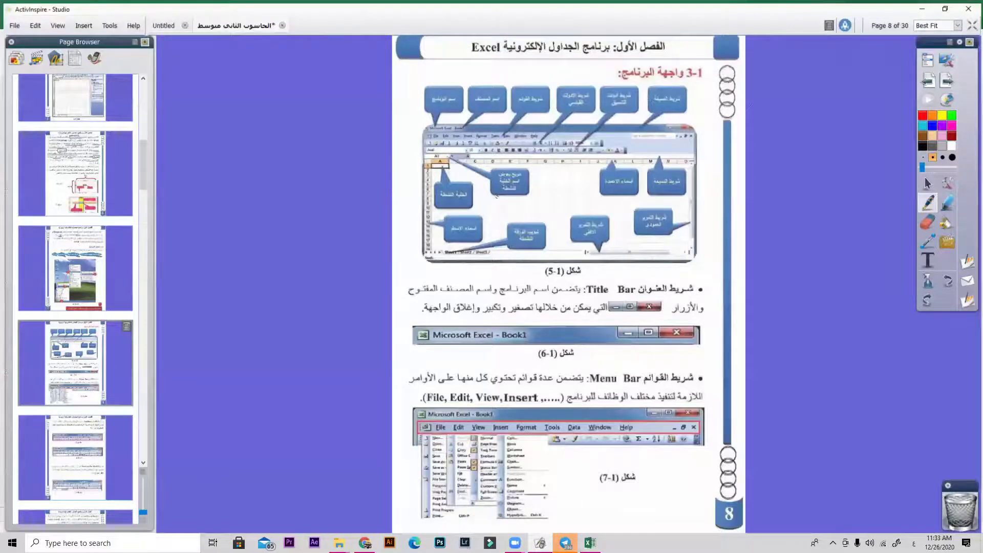
{"action": "key", "text": "alt+Tab"}
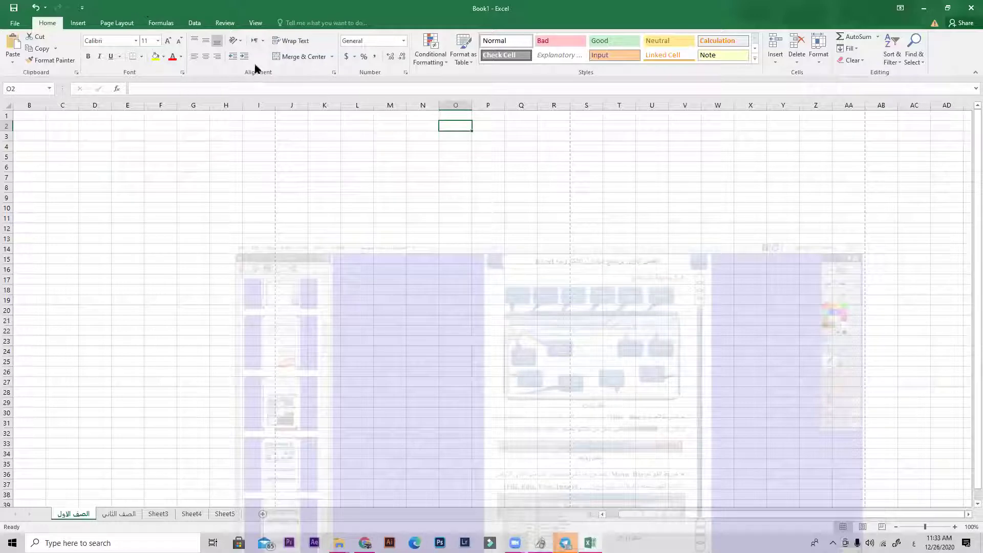
- Show Excel's Insert and Home commands and compare them with the textbook page in ActivInspire
{"action": "left_click", "coordinate": [78, 24]}
{"action": "left_click", "coordinate": [47, 23]}
{"action": "left_click", "coordinate": [540, 543]}
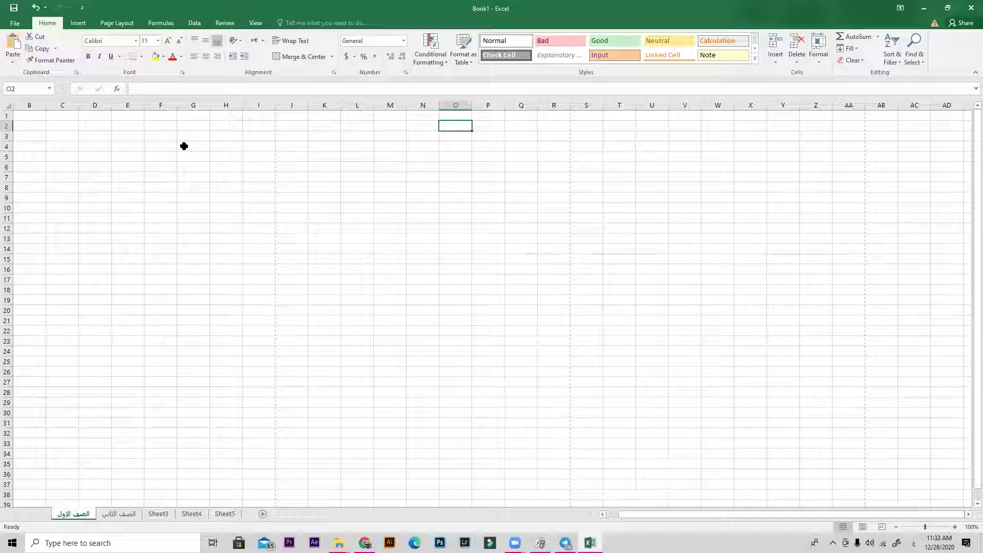
- Select rows 1, 2, 3 and 4 of the worksheet one after another
{"action": "left_click", "coordinate": [7, 115]}
{"action": "left_click", "coordinate": [7, 125]}
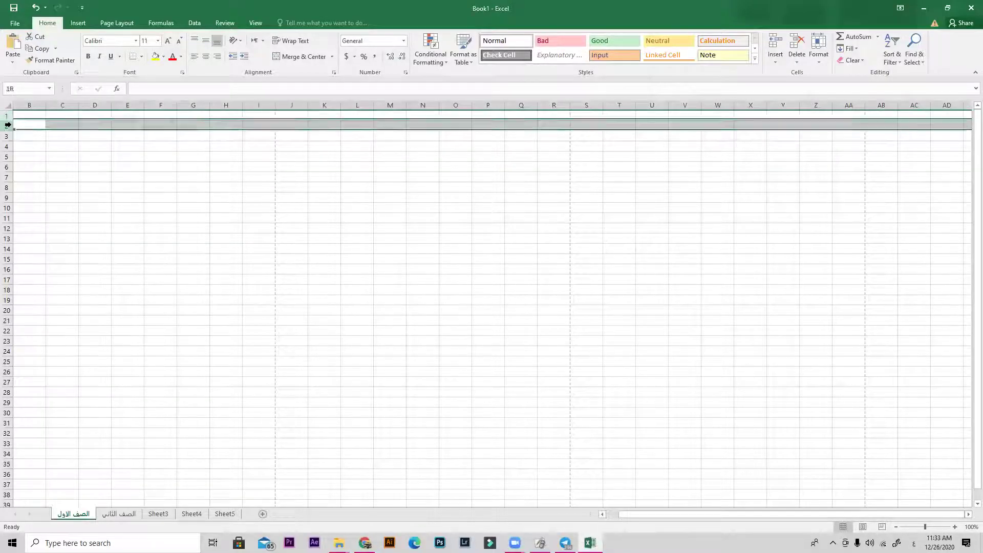
{"action": "left_click", "coordinate": [7, 136]}
{"action": "left_click", "coordinate": [8, 145]}
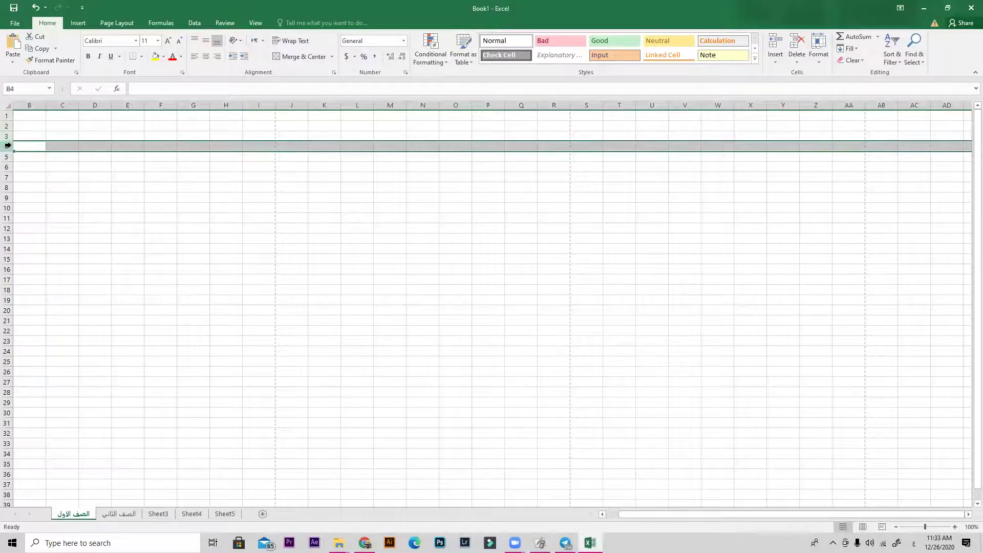
- Select columns B, C, D and E one after another and bring column A back into sight
{"action": "left_click", "coordinate": [29, 104]}
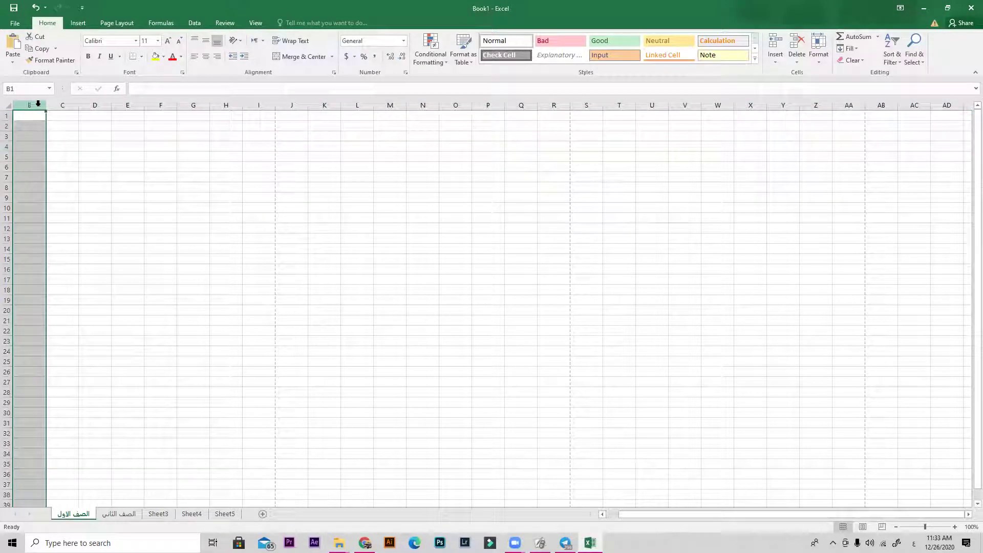
{"action": "left_click", "coordinate": [67, 104]}
{"action": "left_click", "coordinate": [98, 104]}
{"action": "left_click", "coordinate": [128, 104]}
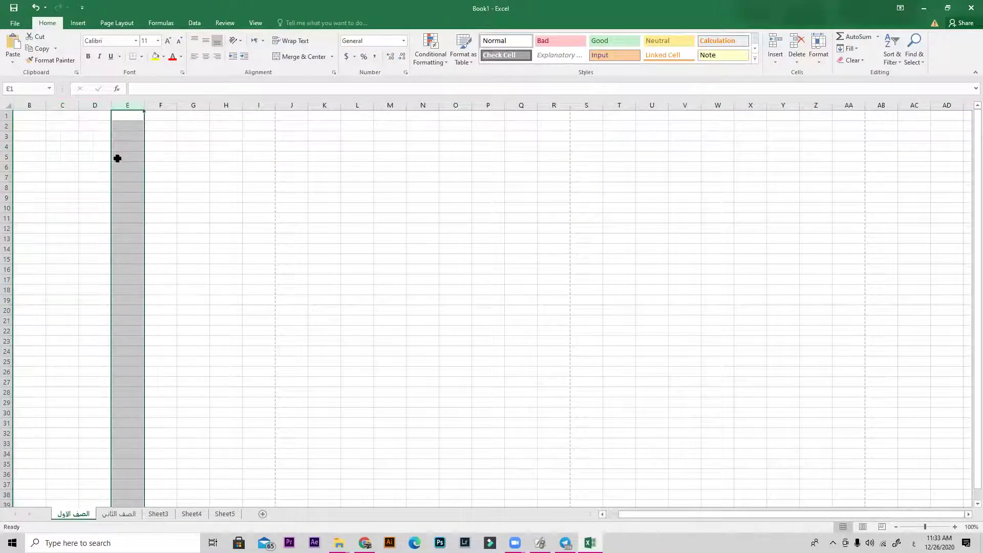
{"action": "left_click_drag", "start_coordinate": [117, 158], "coordinate": [10, 146]}
- Select each column from B to H in turn, and finish on cell I1
{"action": "left_click", "coordinate": [67, 105]}
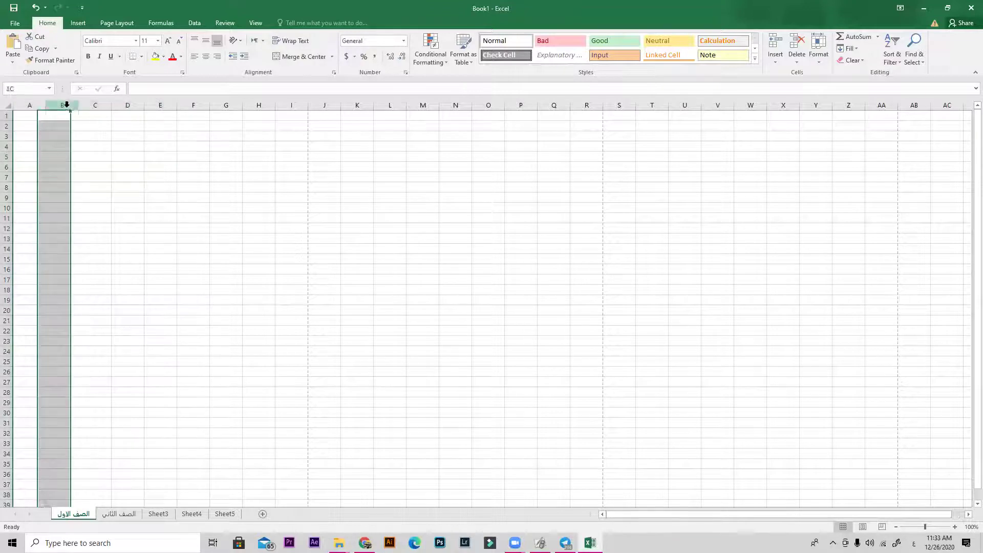
{"action": "left_click", "coordinate": [95, 104]}
{"action": "left_click", "coordinate": [128, 105]}
{"action": "left_click", "coordinate": [160, 104]}
{"action": "left_click", "coordinate": [199, 104]}
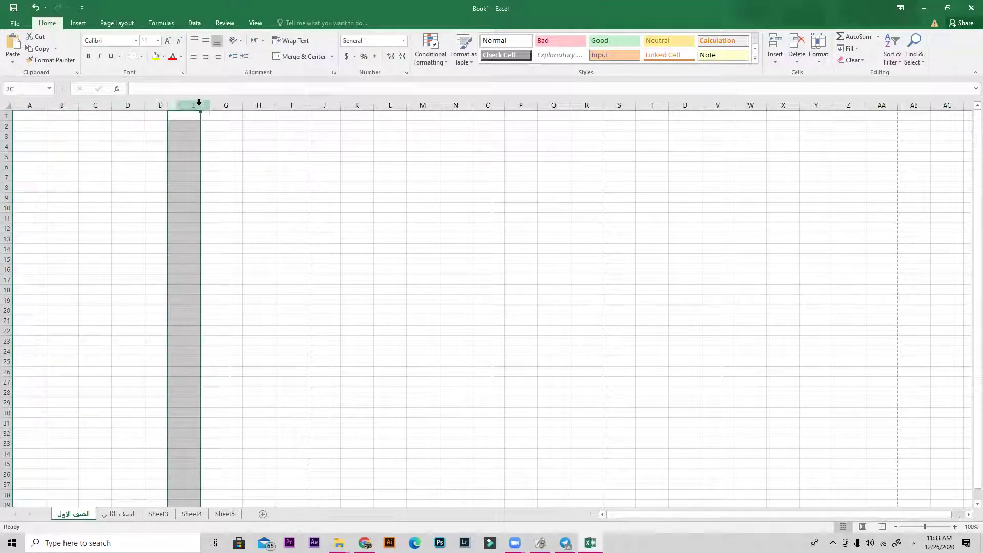
{"action": "left_click", "coordinate": [226, 104]}
{"action": "left_click", "coordinate": [259, 104]}
{"action": "left_click", "coordinate": [293, 115]}
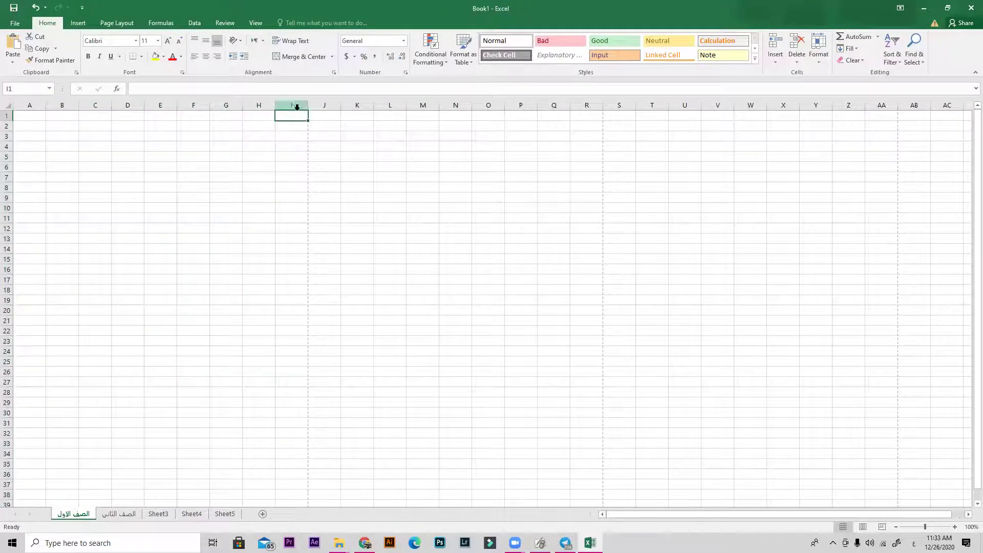
- Select columns I, H, G and F in reverse order and row 2, and finish on cell H1
{"action": "left_click", "coordinate": [297, 106]}
{"action": "left_click", "coordinate": [254, 105]}
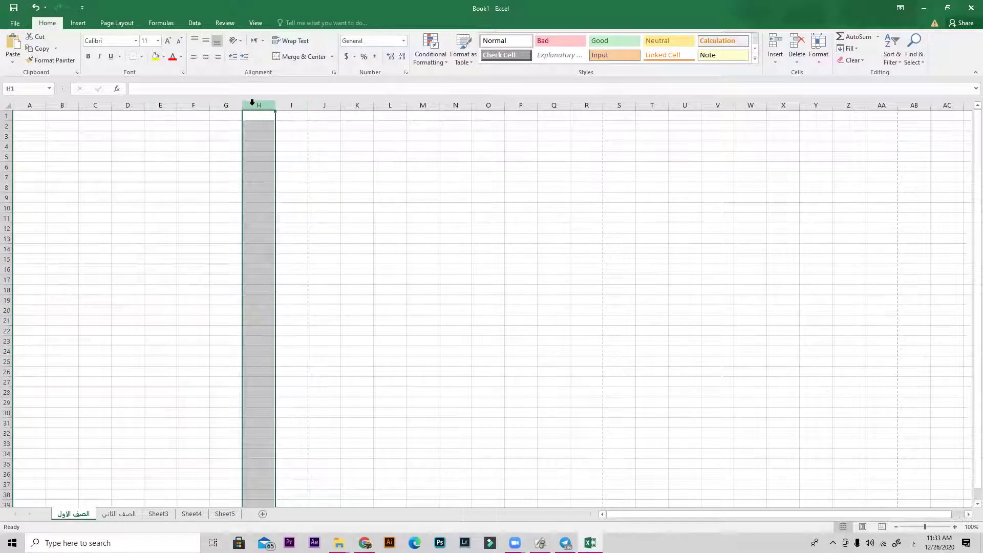
{"action": "left_click", "coordinate": [226, 104]}
{"action": "left_click", "coordinate": [193, 104]}
{"action": "left_click", "coordinate": [8, 124]}
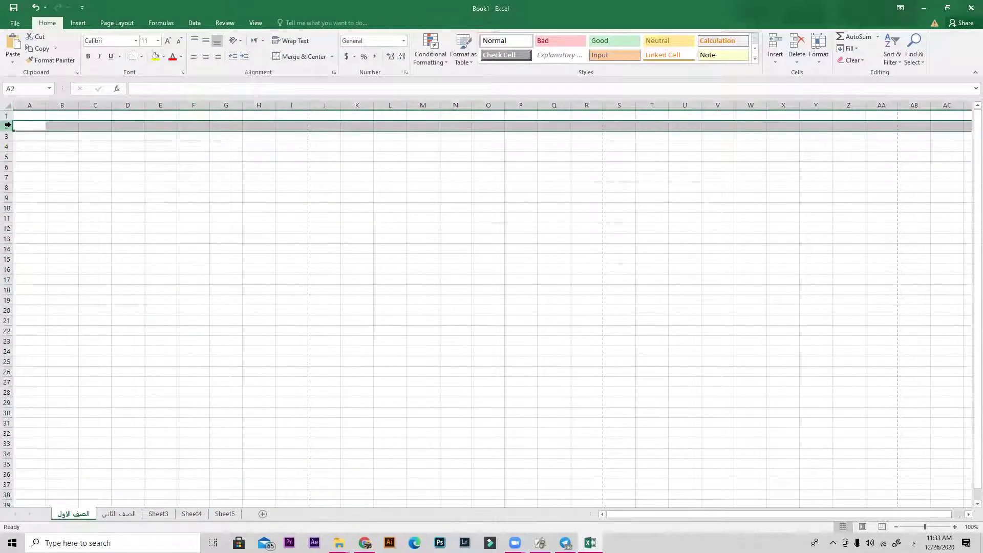
{"action": "left_click", "coordinate": [272, 116]}
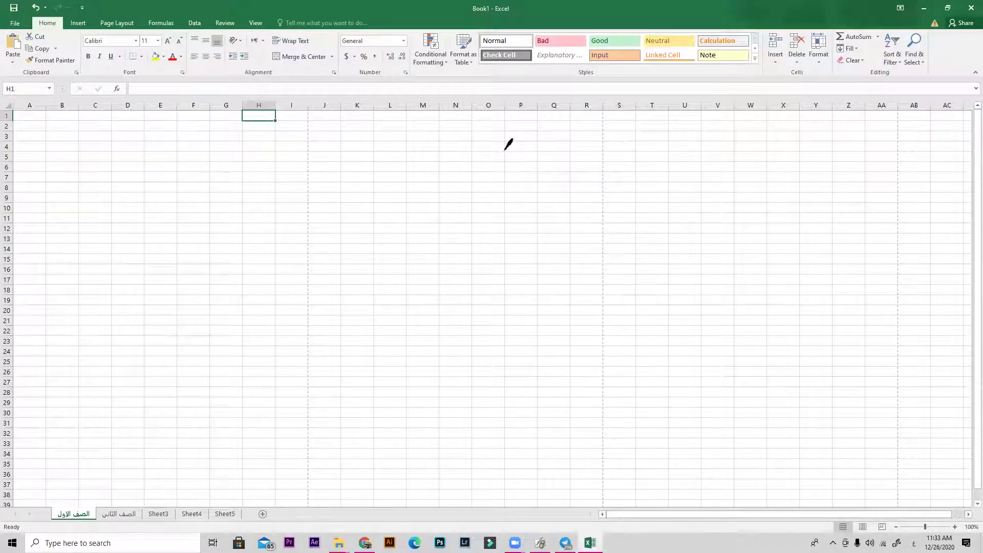
- Switch to ActivInspire, mark the program name in page 8's title bar figure with the pen, and undo the marks
{"action": "key", "text": "alt+Tab"}
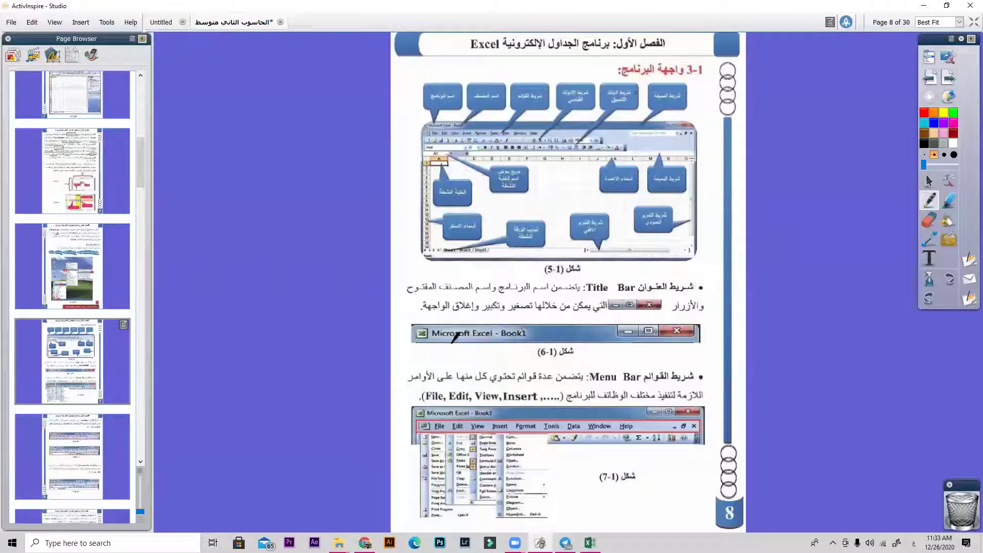
{"action": "mouse_move", "coordinate": [450, 344]}
{"action": "left_mouse_down"}
{"action": "mouse_move", "coordinate": [414, 328]}
{"action": "mouse_move", "coordinate": [604, 331]}
{"action": "left_mouse_up"}
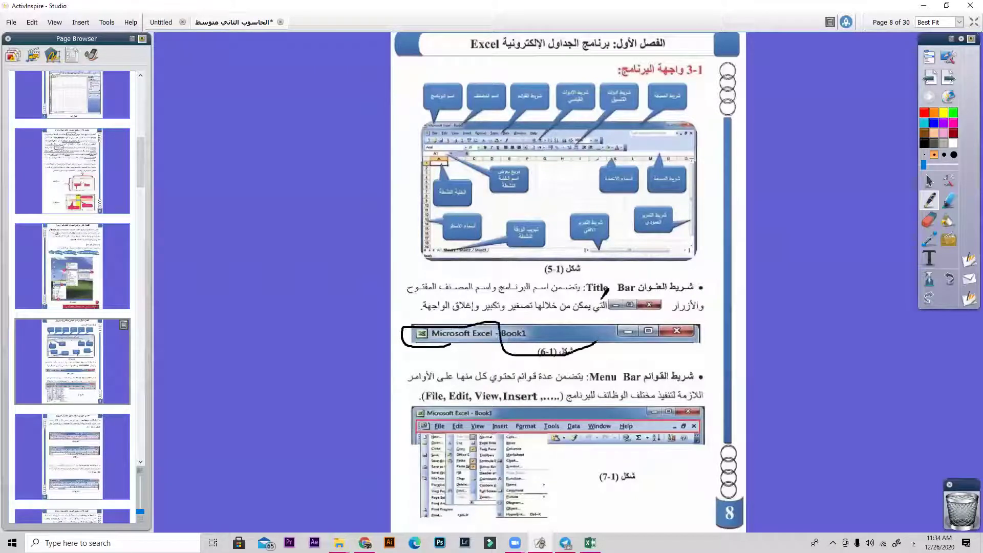
{"action": "key", "text": "ctrl+z"}
{"action": "left_click_drag", "start_coordinate": [457, 346], "coordinate": [455, 317]}
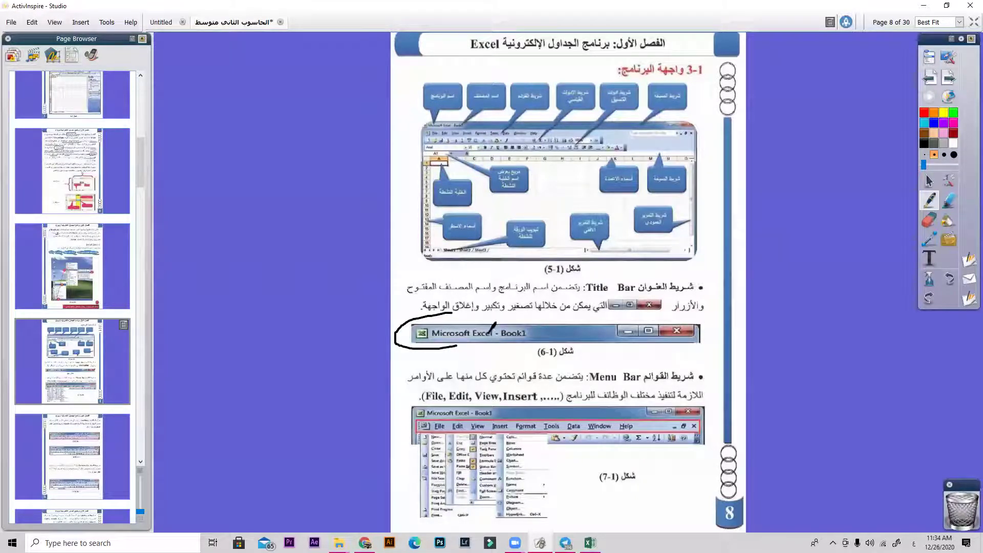
{"action": "key", "text": "ctrl+z"}
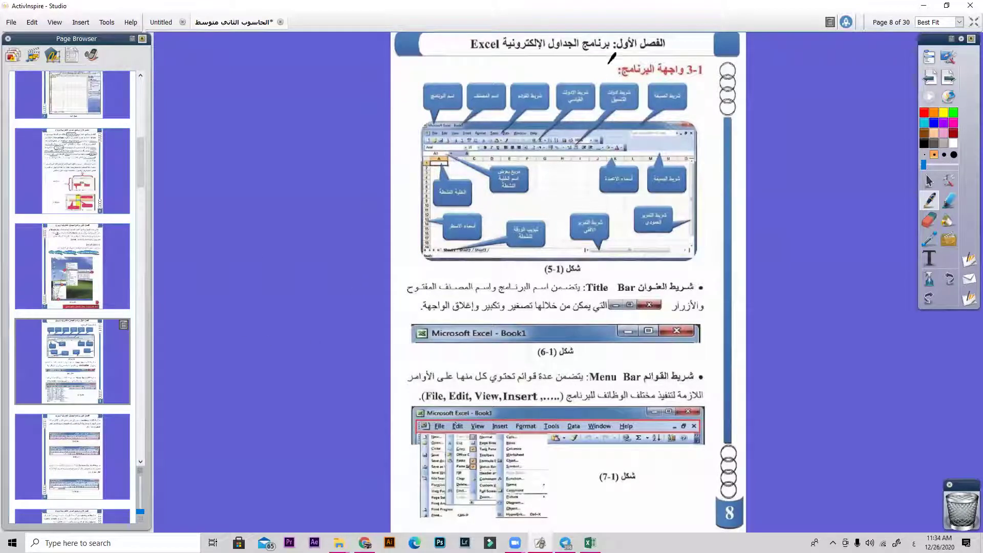
- Go to textbook page 9 on tool bars and the formula bar, and draw and undo a long pen line beside it
{"action": "key", "text": "Page_Down"}
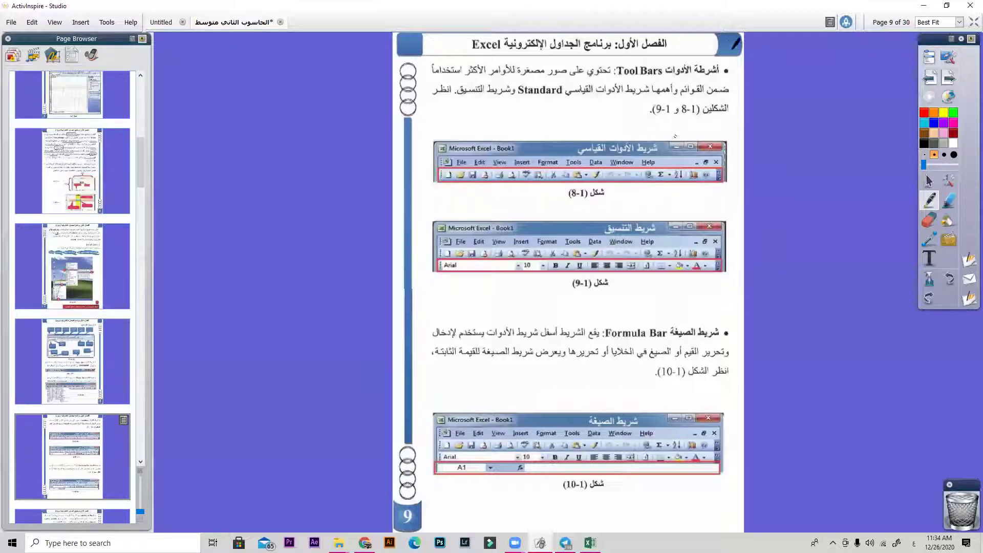
{"action": "left_click_drag", "start_coordinate": [771, 53], "coordinate": [829, 391]}
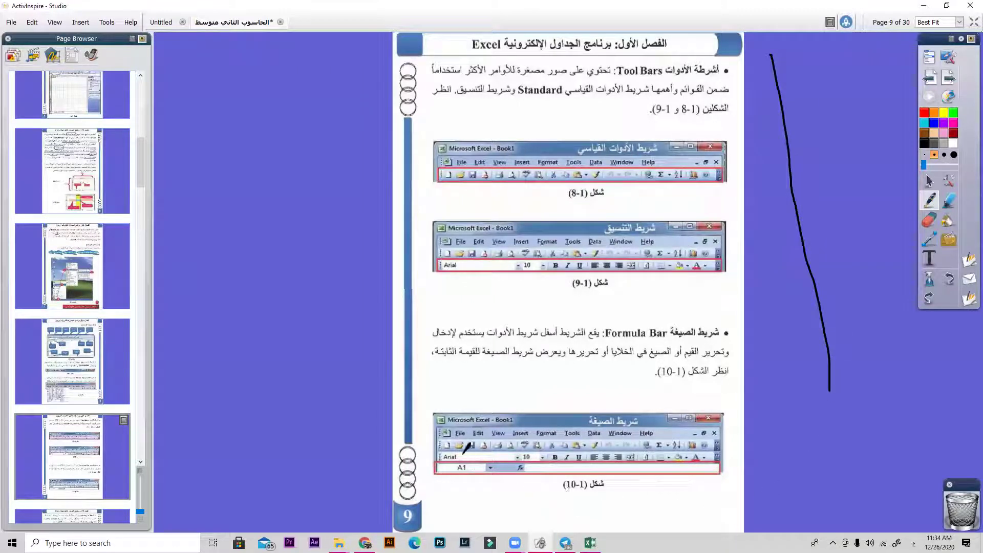
{"action": "key", "text": "ctrl+z"}
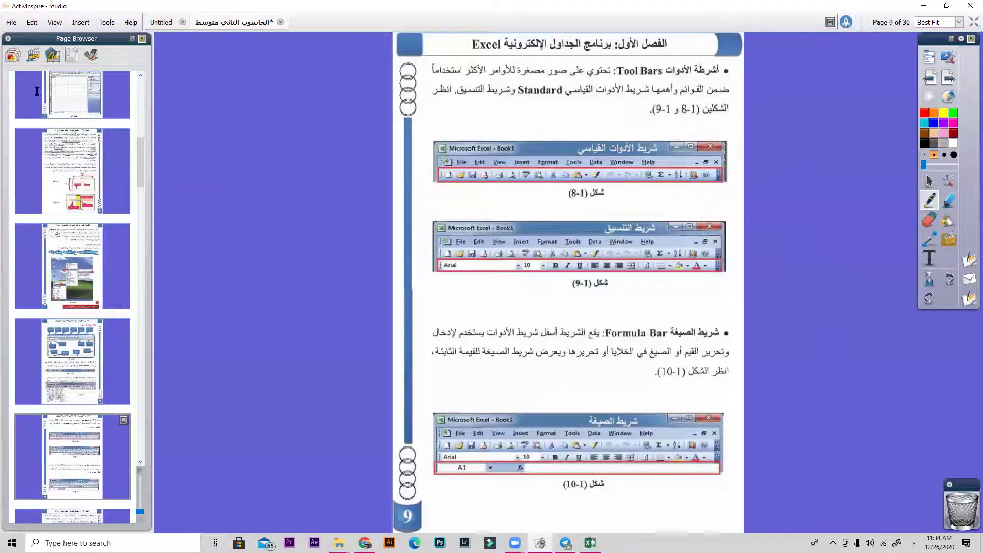
- Switch between Excel and ActivInspire to compare Excel's Name Box and formula bar with textbook page 9
{"action": "key", "text": "alt+Tab"}
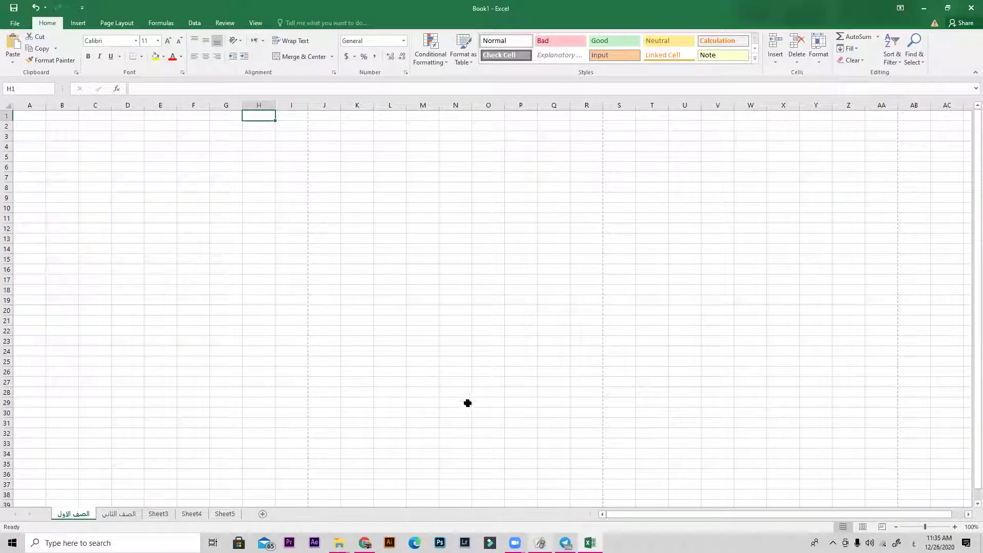
{"action": "left_click", "coordinate": [537, 538]}
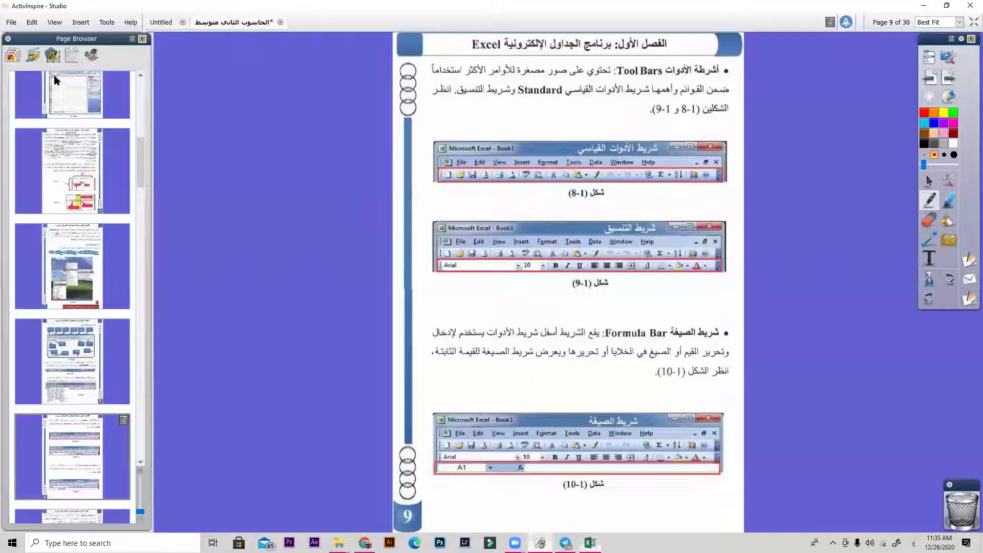
{"action": "key", "text": "alt+Tab"}
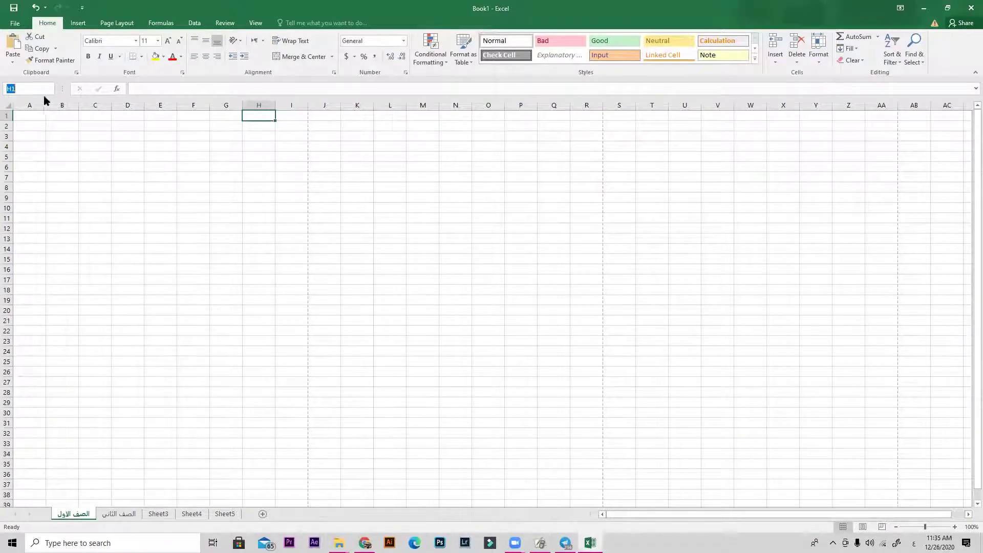
{"action": "key", "text": "alt+Tab"}
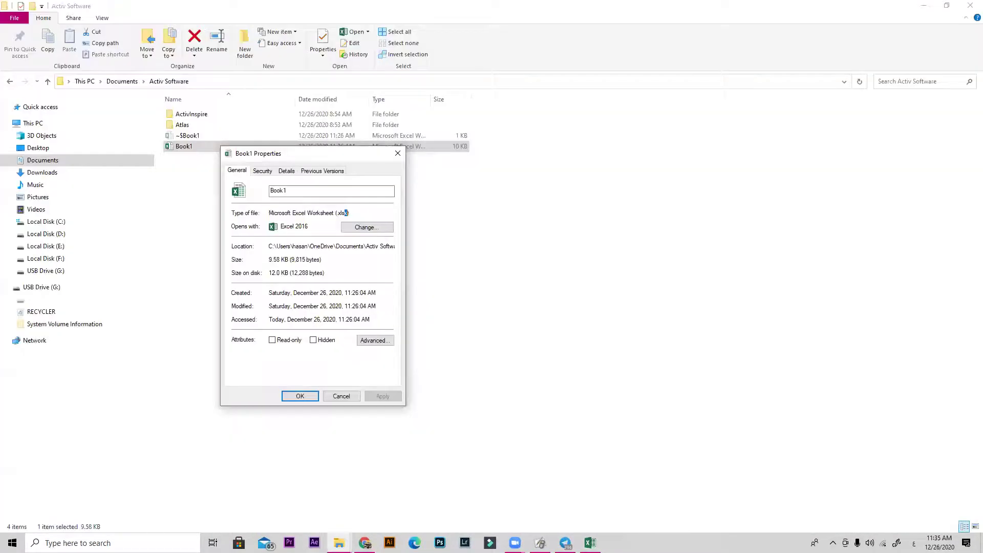
- Switch to ActivInspire, underline the term Formula Bar on page 9 with the pen, and undo the mark
{"action": "key", "text": "alt+Tab"}
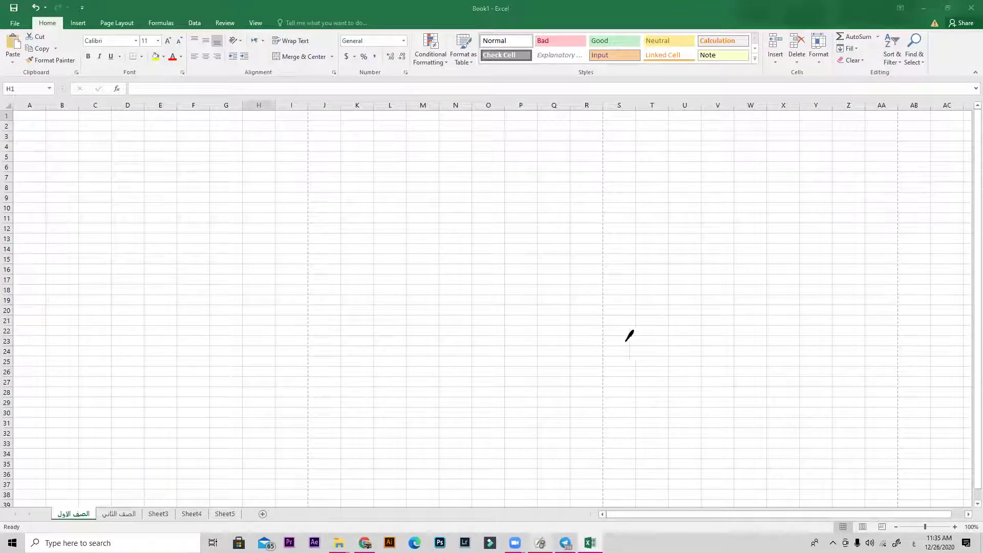
{"action": "key", "text": "alt+Tab"}
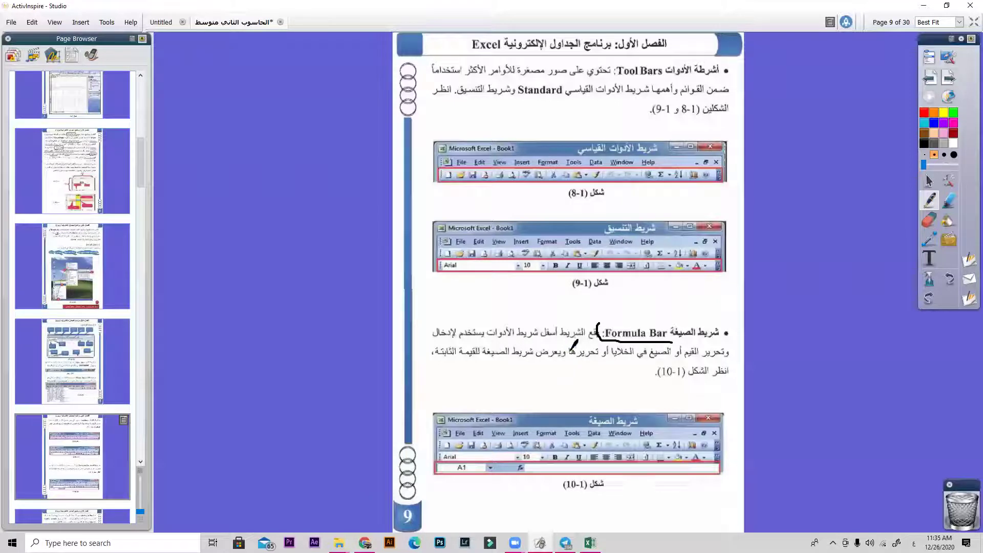
{"action": "key", "text": "ctrl+z"}
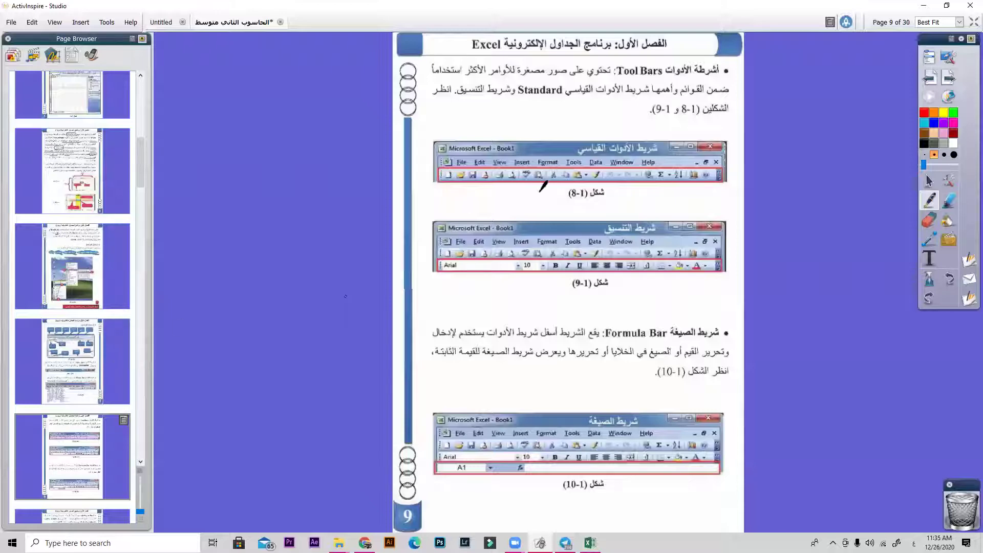
- Go to textbook page 10 on the worksheet tabs, switch to Excel and show the second worksheet and Sheet3
{"action": "key", "text": "Page_Down"}
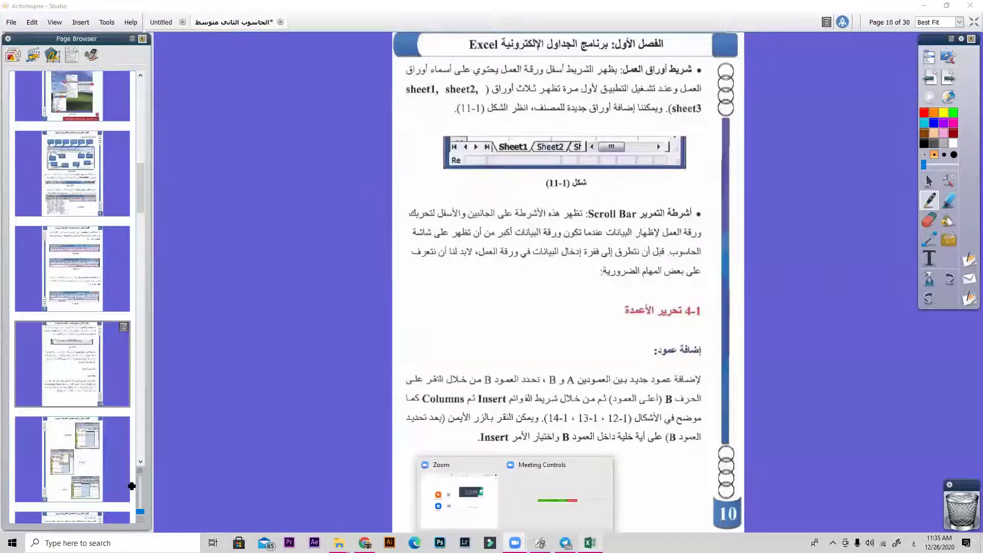
{"action": "key", "text": "alt+Tab"}
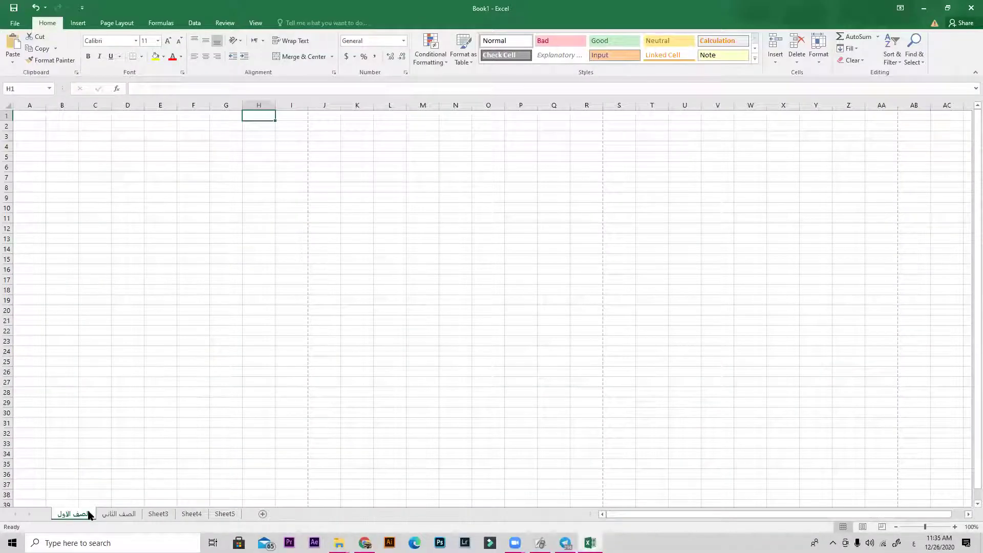
{"action": "left_click", "coordinate": [113, 515]}
{"action": "left_click", "coordinate": [169, 516]}
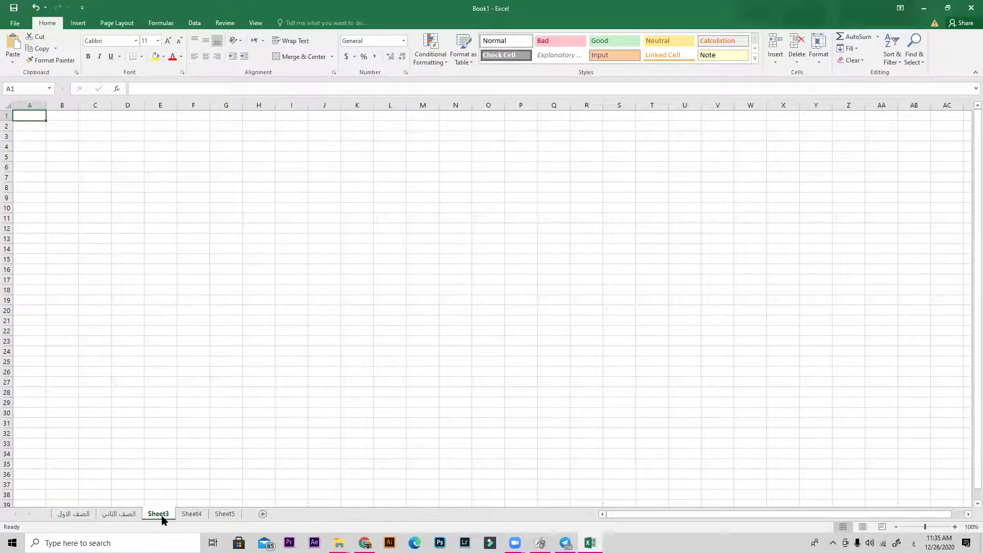
{"action": "right_click", "coordinate": [162, 517]}
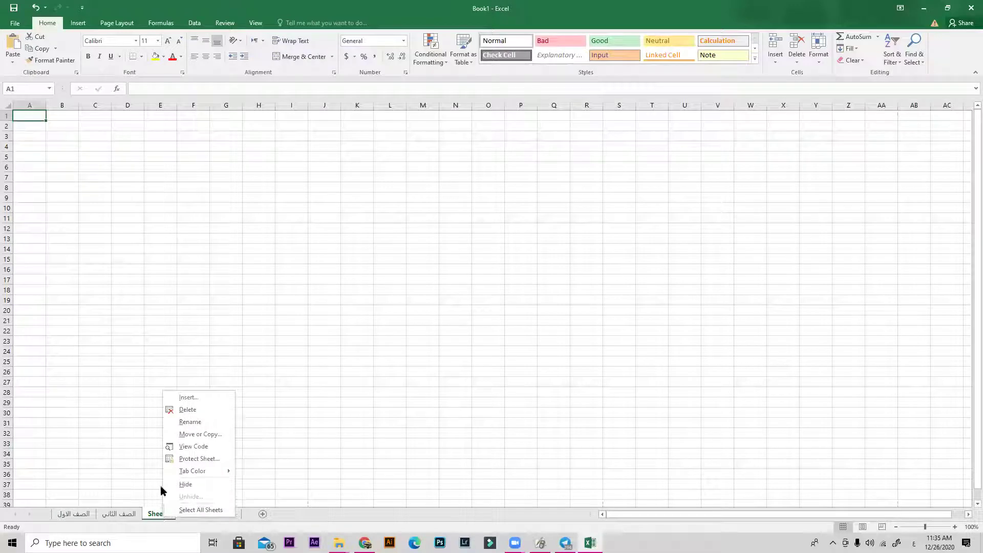
{"action": "left_click", "coordinate": [161, 371]}
{"action": "left_click", "coordinate": [194, 422]}
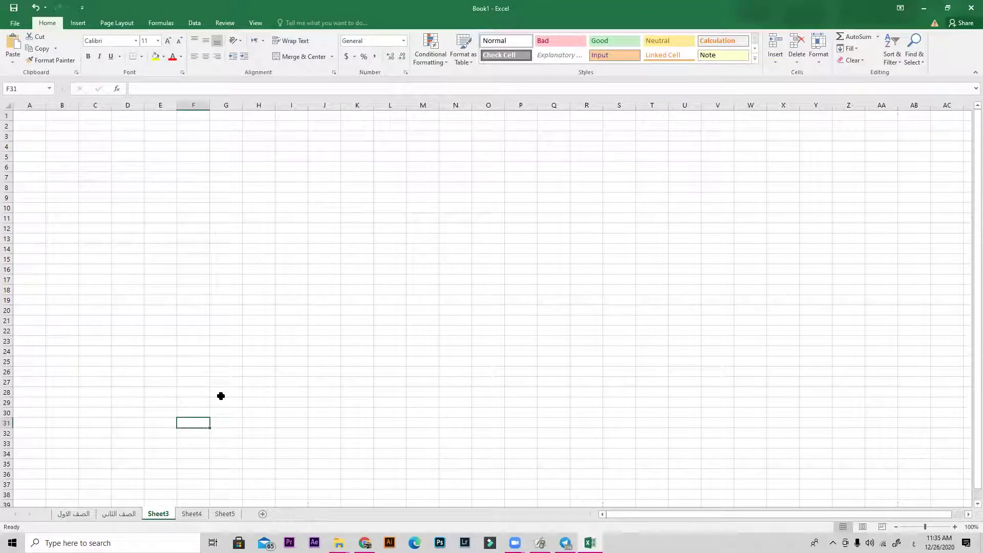
{"action": "right_click", "coordinate": [152, 518]}
{"action": "left_click", "coordinate": [173, 433]}
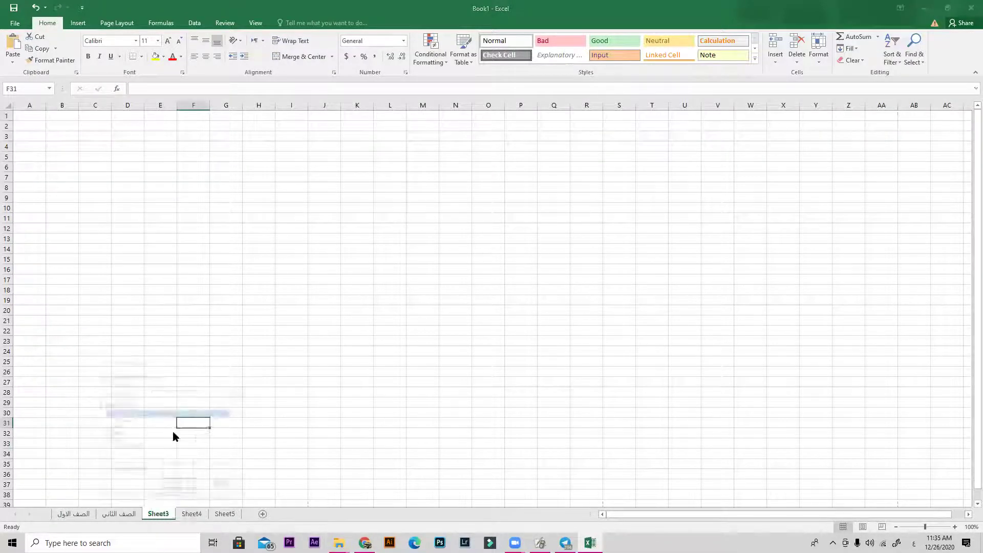
{"action": "left_click", "coordinate": [221, 484]}
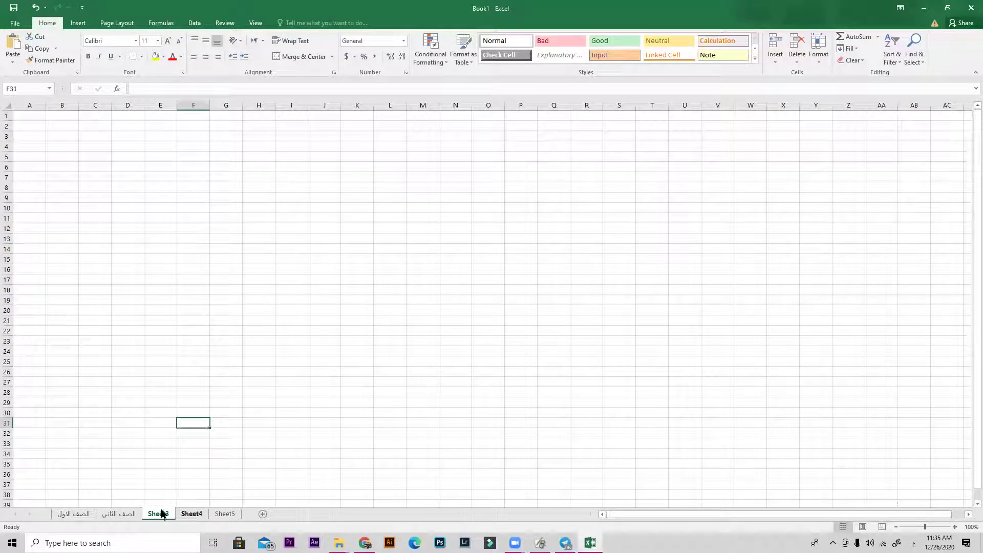
- Rename Sheet3 as الصف الثالث
{"action": "key", "text": "alt+h"}
{"action": "type", "text": "orالصف"}
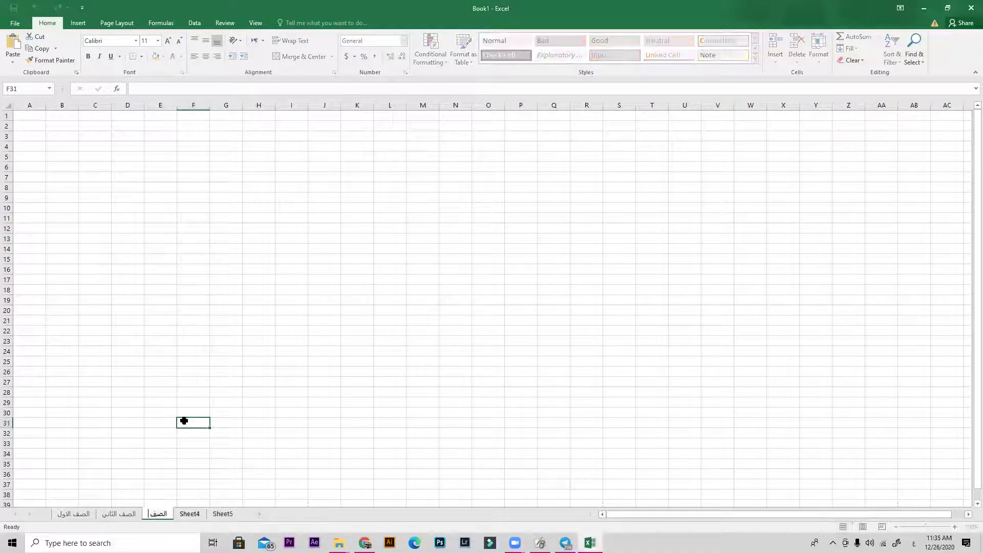
{"action": "type", "text": " الثالث"}
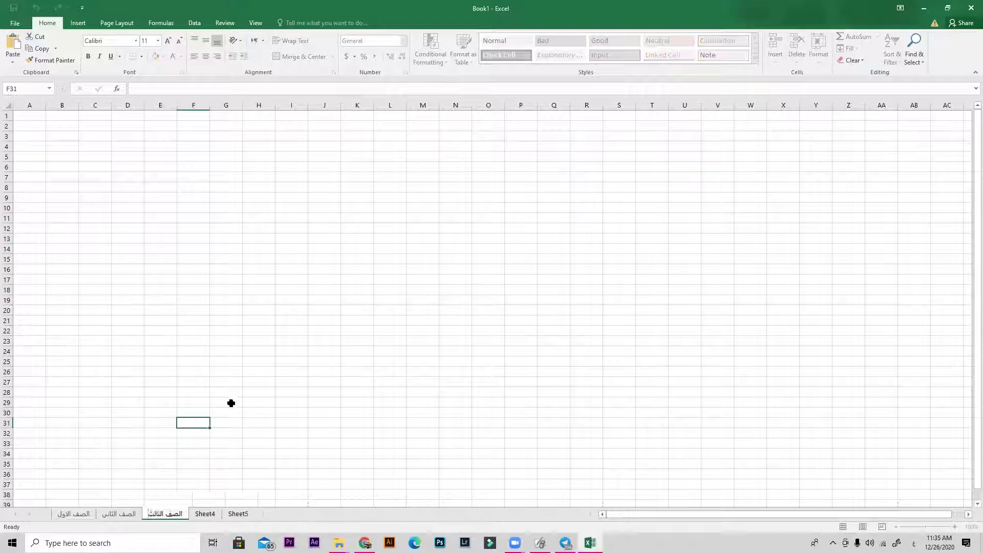
- Rename Sheet4 as الصف الرابع
{"action": "right_click", "coordinate": [205, 513]}
{"action": "left_click", "coordinate": [232, 416]}
{"action": "key", "text": "alt+h"}
{"action": "type", "text": "or"}
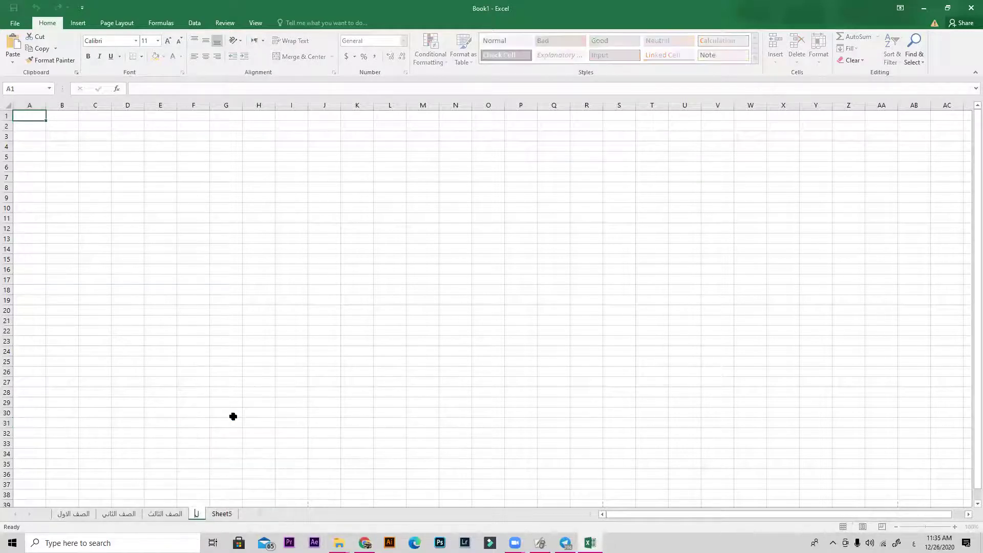
{"action": "type", "text": "الصف الرابع"}
- Rename Sheet5 as الصف الخامس
{"action": "right_click", "coordinate": [246, 511]}
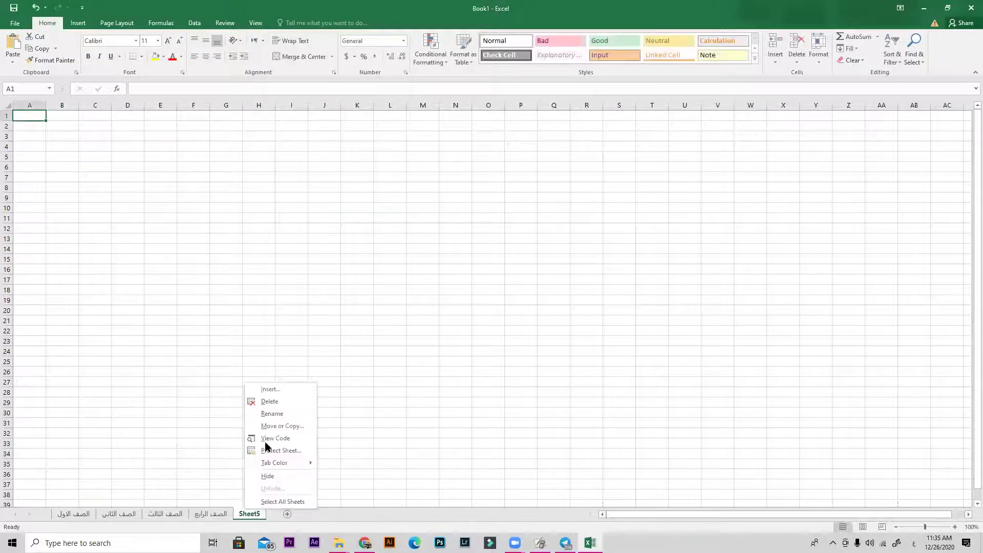
{"action": "left_click", "coordinate": [269, 413]}
{"action": "type", "text": "الصف الخامس"}
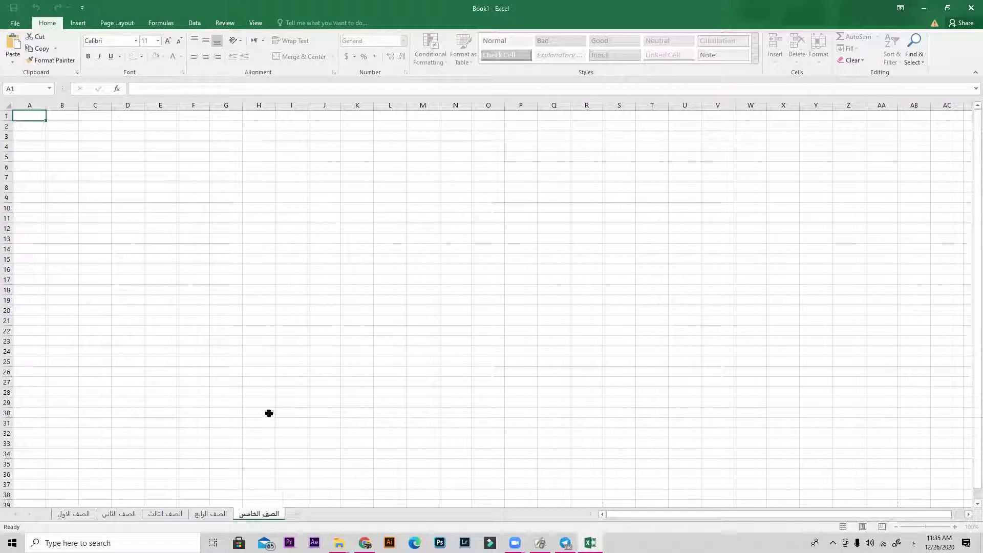
{"action": "key", "text": "Return"}
- Show the first, third and fourth worksheets in turn
{"action": "left_click", "coordinate": [72, 514]}
{"action": "left_click", "coordinate": [165, 514]}
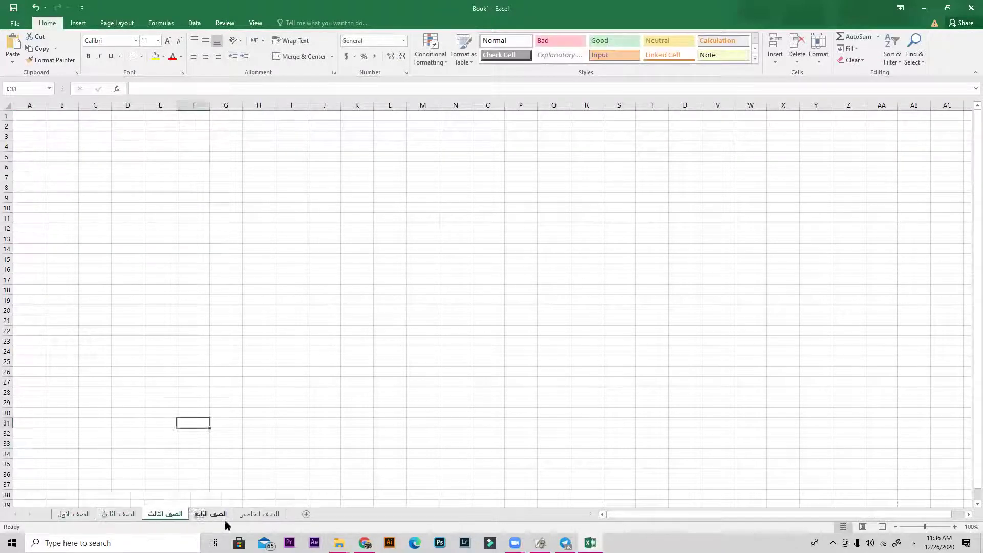
{"action": "left_click", "coordinate": [207, 514]}
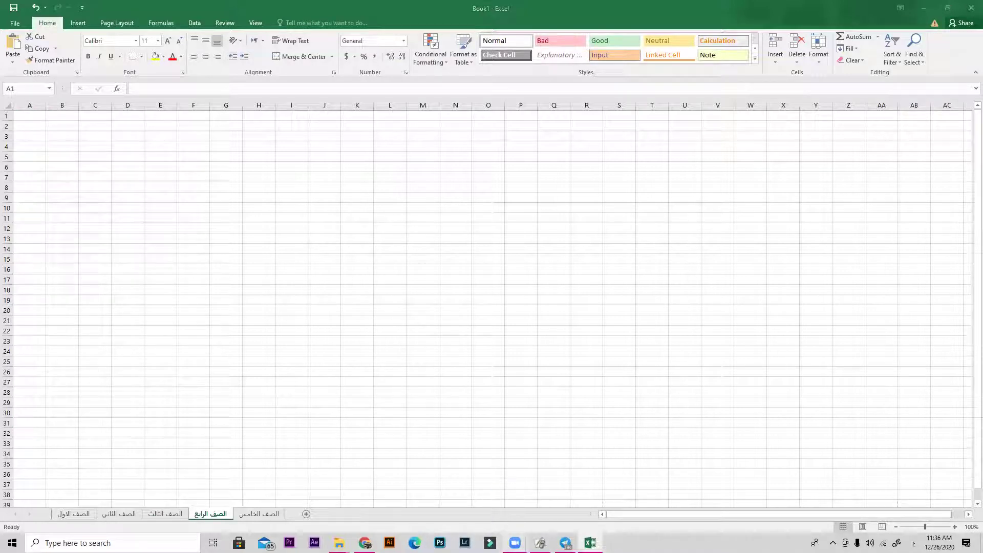
- Switch to ActivInspire and underline the term أشرطة التمرير Scroll Bar on textbook page 10 with the pen
{"action": "mouse_move", "coordinate": [515, 543]}
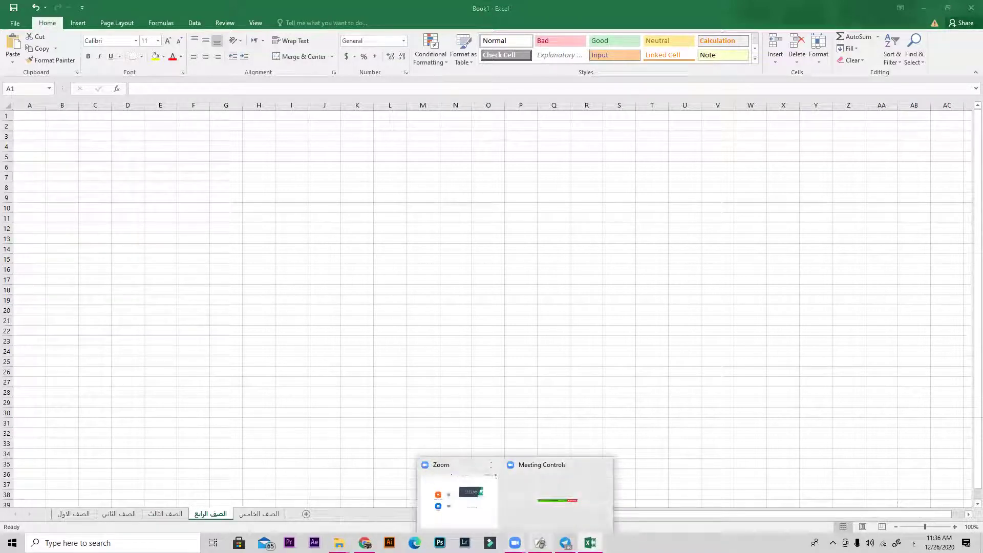
{"action": "left_click", "coordinate": [560, 512]}
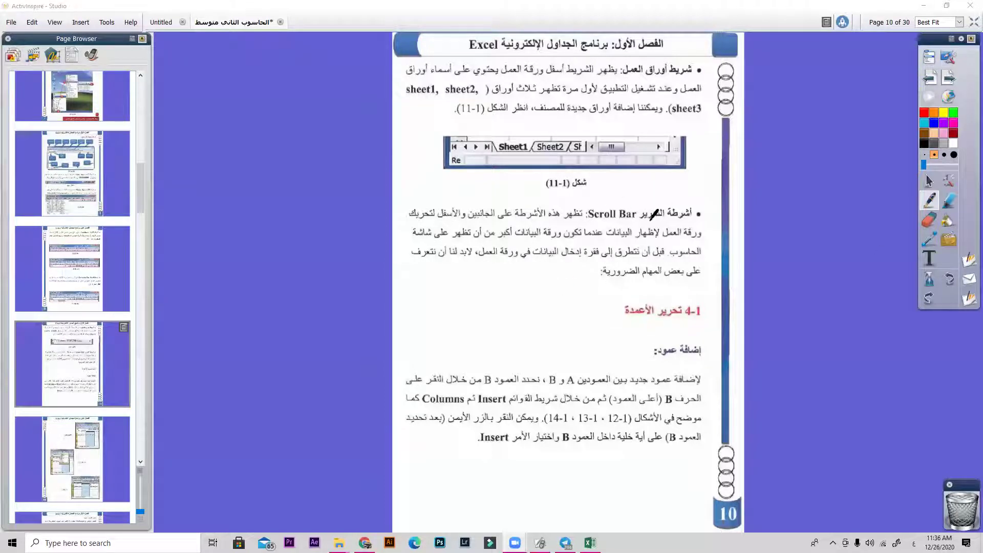
{"action": "left_click_drag", "start_coordinate": [679, 217], "coordinate": [589, 219]}
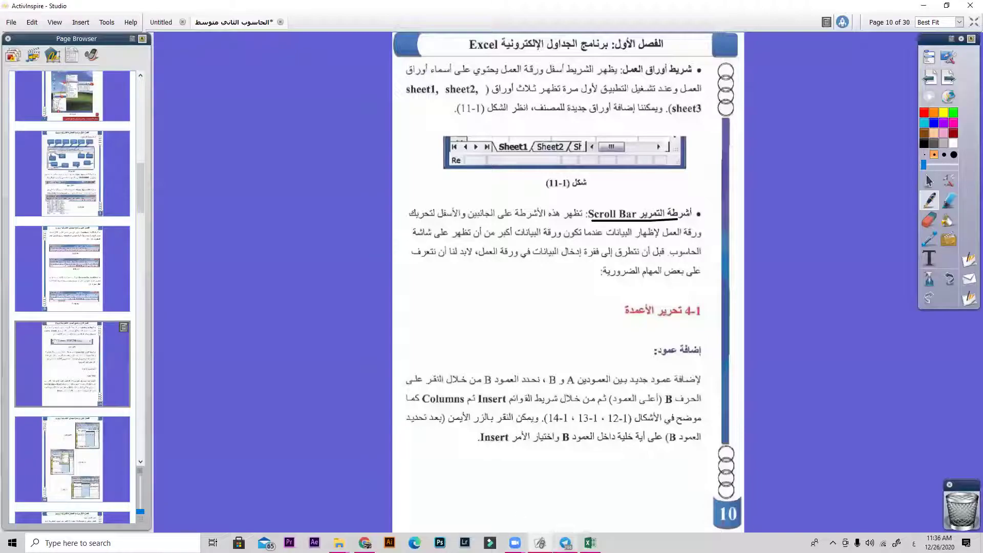
- Switch to Excel, demonstrate scrolling through the worksheet الصف الرابع, and return to cell A1
{"action": "left_click", "coordinate": [590, 543]}
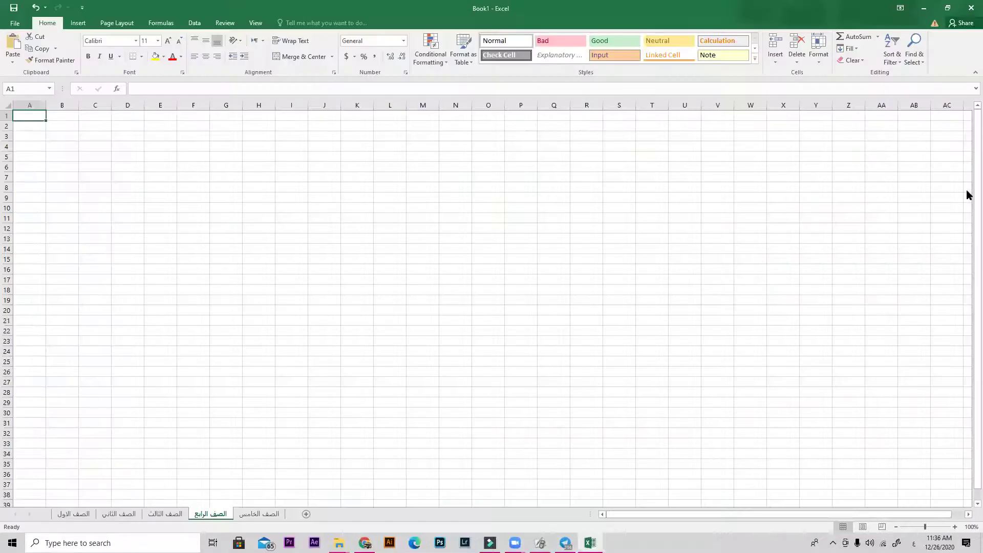
{"action": "scroll", "coordinate": [968, 201], "scroll_direction": "down", "scroll_amount": 1}
{"action": "left_click_drag", "start_coordinate": [51, 134], "coordinate": [26, 99]}
{"action": "left_click", "coordinate": [20, 114]}
- Switch to ActivInspire and draw a pen box around the heading إضافة عمود on page 10
{"action": "left_click", "coordinate": [540, 543]}
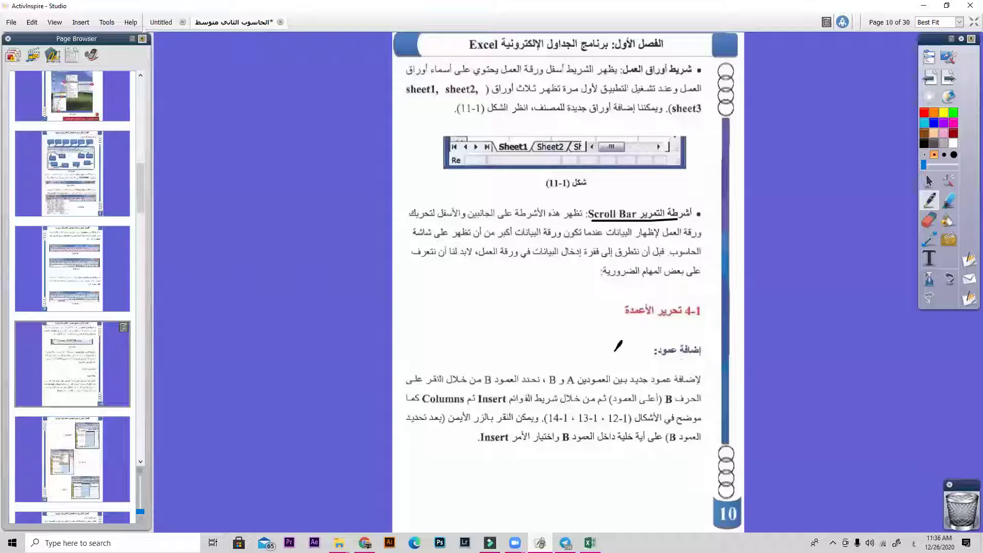
{"action": "mouse_move", "coordinate": [723, 359]}
{"action": "left_mouse_down"}
{"action": "mouse_move", "coordinate": [631, 356]}
{"action": "mouse_move", "coordinate": [699, 337]}
{"action": "mouse_move", "coordinate": [726, 351]}
{"action": "left_mouse_up"}
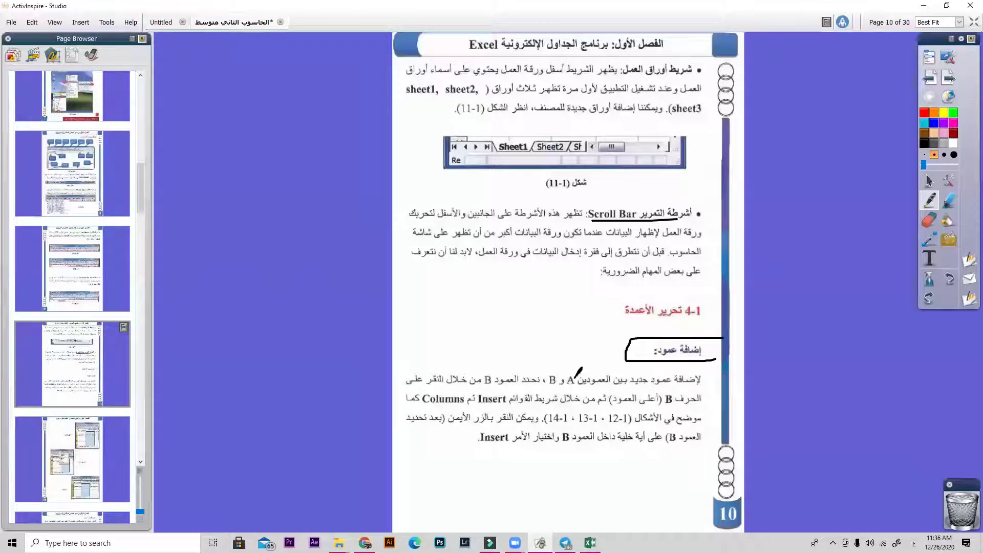
- Mark the column letters A and B in the paragraph on adding a column, and undo the marks
{"action": "mouse_move", "coordinate": [571, 382]}
{"action": "left_mouse_down"}
{"action": "mouse_move", "coordinate": [574, 371]}
{"action": "mouse_move", "coordinate": [563, 387]}
{"action": "mouse_move", "coordinate": [544, 384]}
{"action": "mouse_move", "coordinate": [559, 369]}
{"action": "mouse_move", "coordinate": [527, 369]}
{"action": "left_mouse_up"}
{"action": "key", "text": "ctrl+z"}
{"action": "key", "text": "ctrl+z"}
{"action": "key", "text": "ctrl+z"}
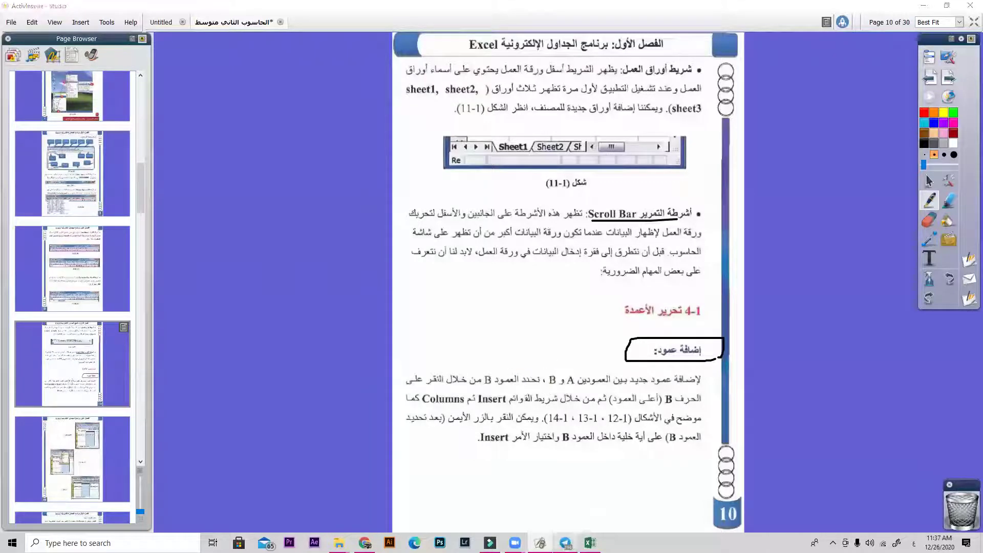
- Switch to Excel and enter the headers التسلسل in cell A1 and العمر in cell B1 of الصف الرابع
{"action": "left_click", "coordinate": [565, 543]}
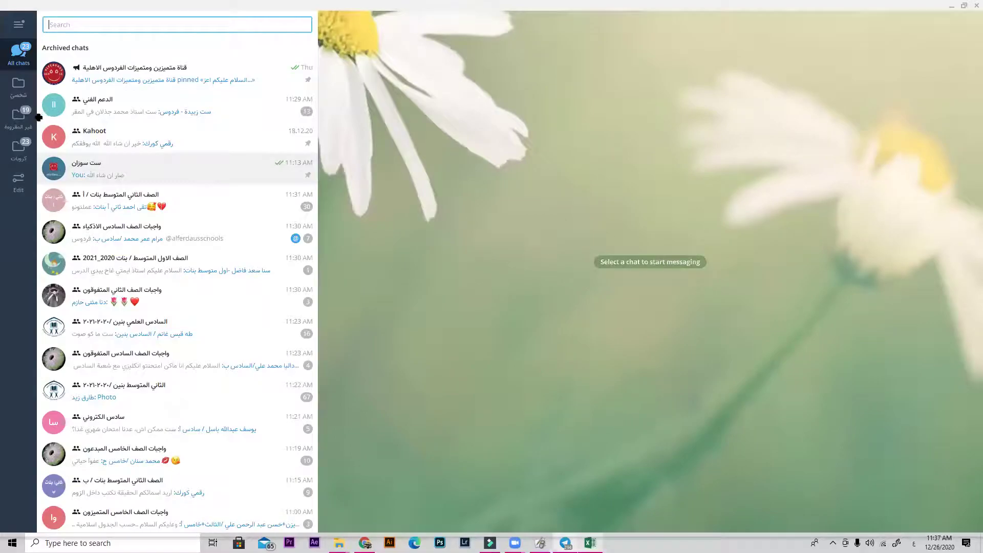
{"action": "key", "text": "alt+Tab"}
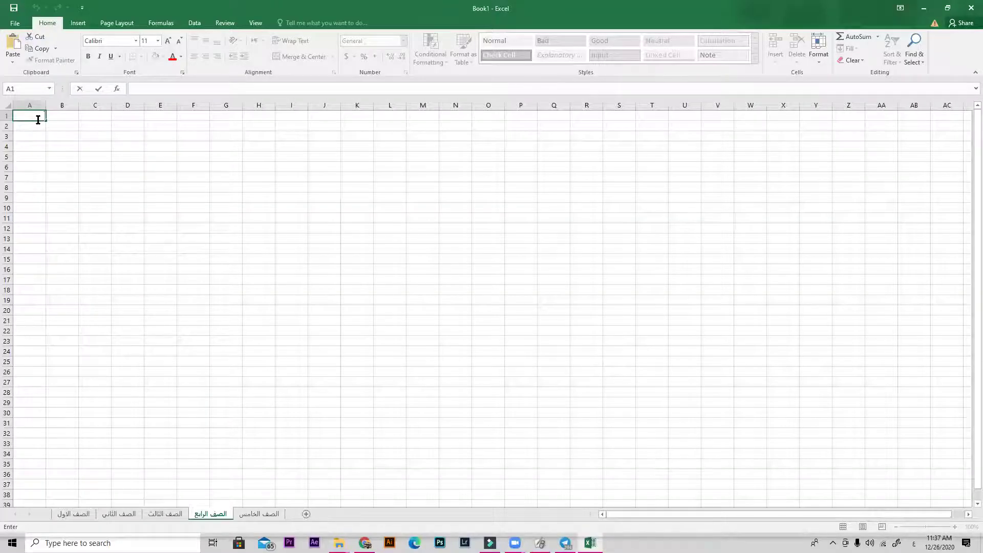
{"action": "type", "text": "التسلسل"}
{"action": "left_click", "coordinate": [73, 121]}
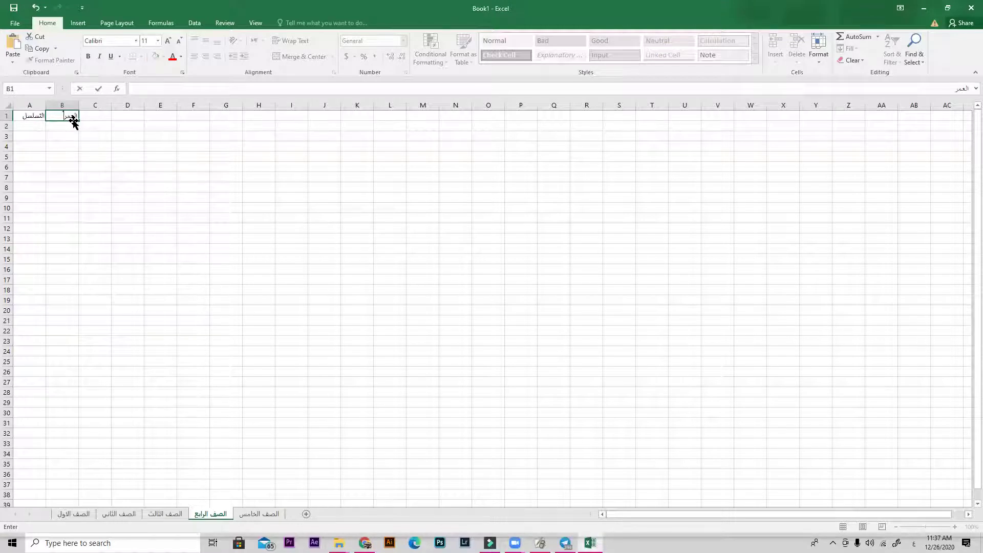
{"action": "type", "text": "العمر"}
{"action": "left_click", "coordinate": [98, 115]}
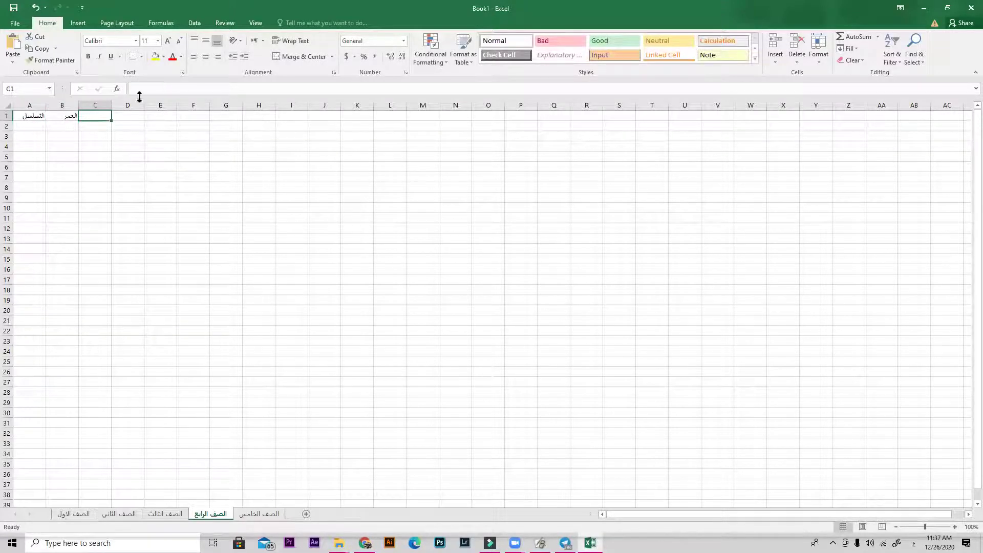
- Undo the last change to cell B1 and re-enter العمر there
{"action": "left_click", "coordinate": [57, 112]}
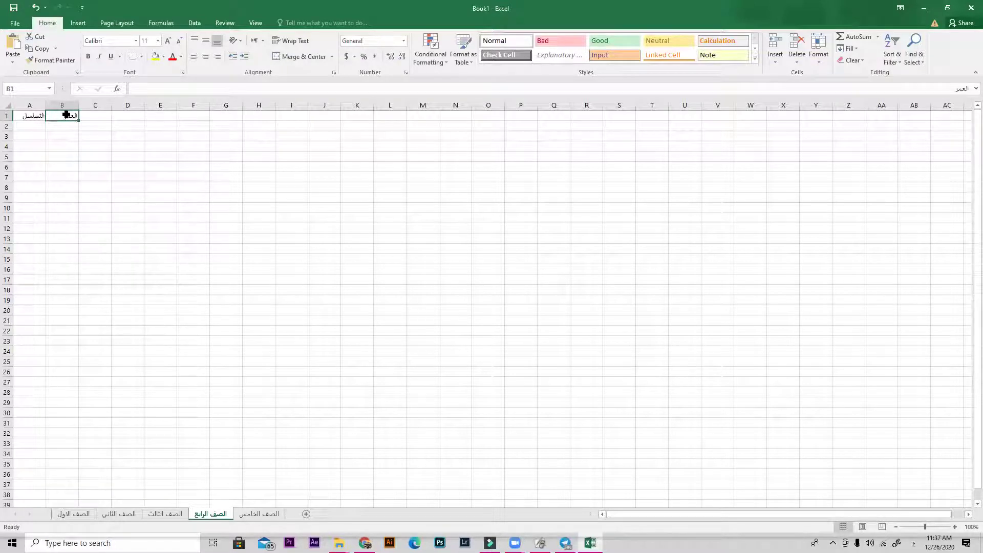
{"action": "left_click_drag", "start_coordinate": [67, 115], "coordinate": [75, 248]}
{"action": "key", "text": "ctrl+z"}
{"action": "type", "text": "ال"}
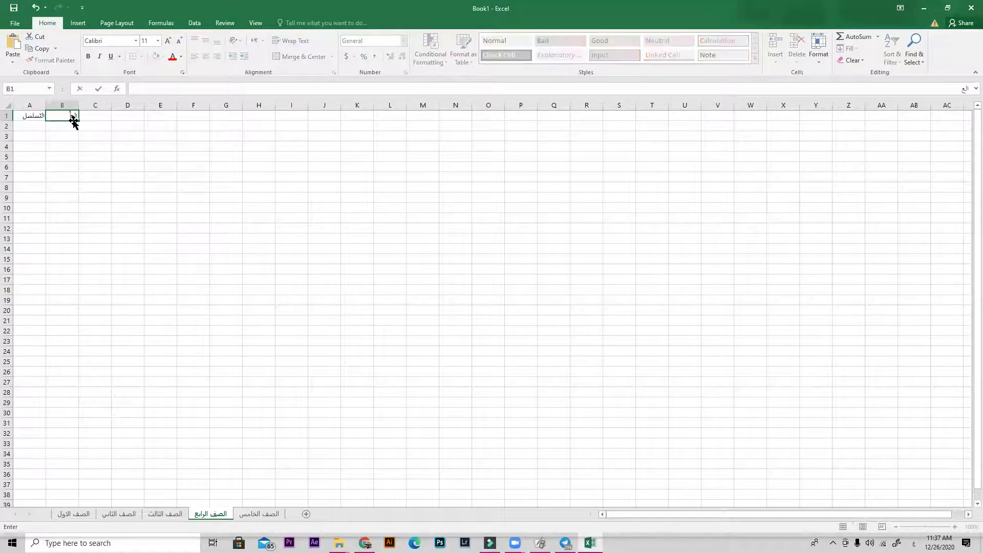
{"action": "type", "text": "عمر"}
- Select the header cells A1 and B1 alternately to point out the two neighbouring columns
{"action": "left_click", "coordinate": [35, 114]}
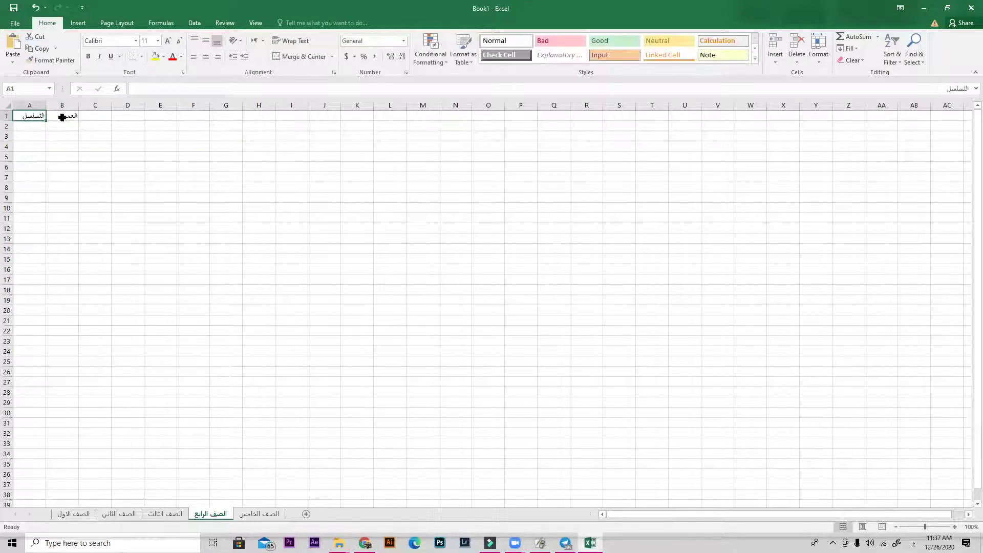
{"action": "left_click", "coordinate": [61, 115]}
{"action": "left_click", "coordinate": [35, 116]}
{"action": "left_click", "coordinate": [67, 118]}
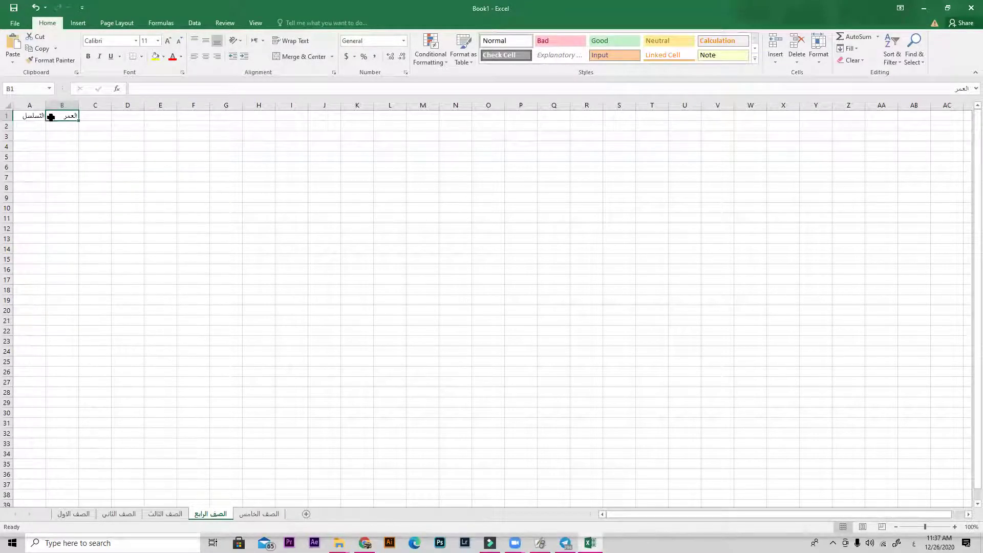
{"action": "key", "text": "Left"}
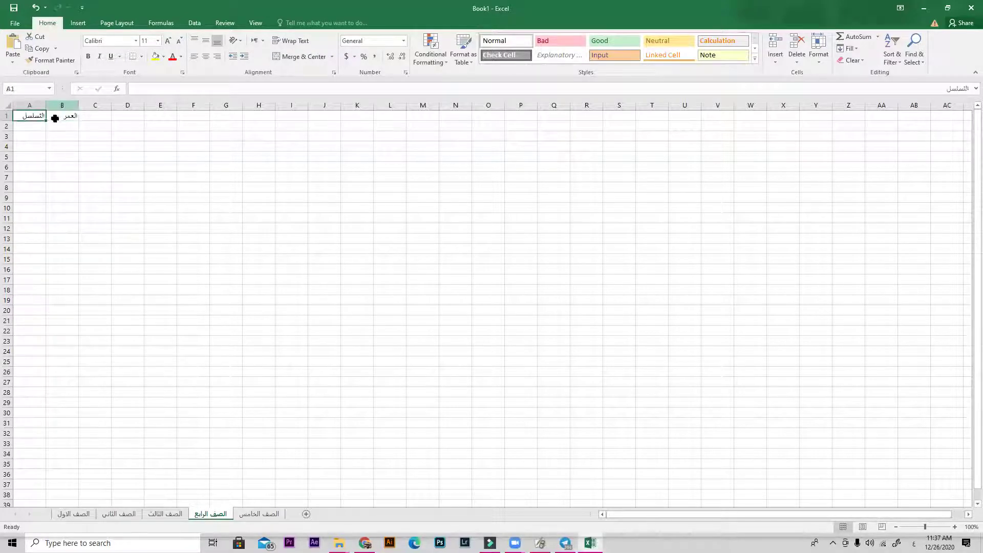
{"action": "left_click", "coordinate": [66, 116]}
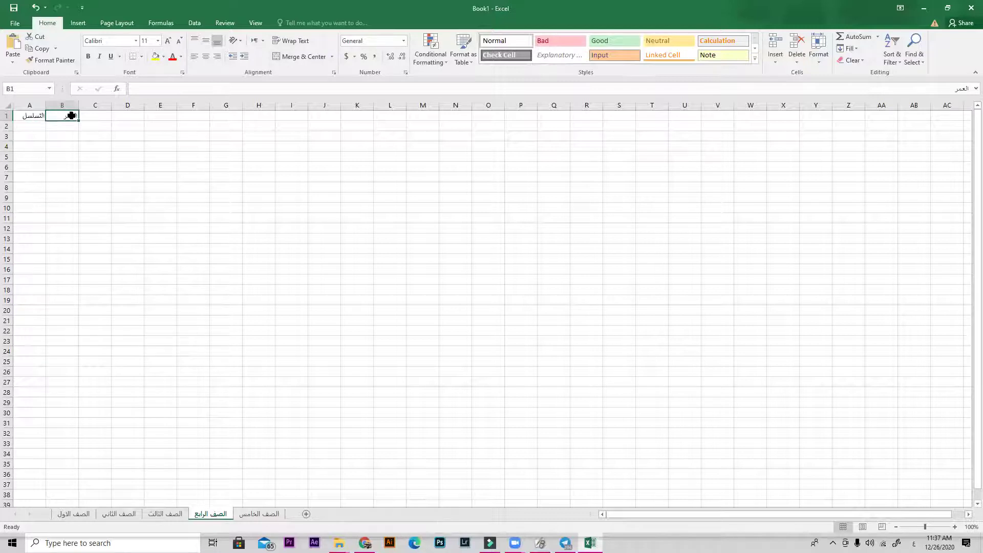
- Select the entire columns A and B in turn, ending with column B selected
{"action": "left_click", "coordinate": [44, 106]}
{"action": "left_click", "coordinate": [46, 106]}
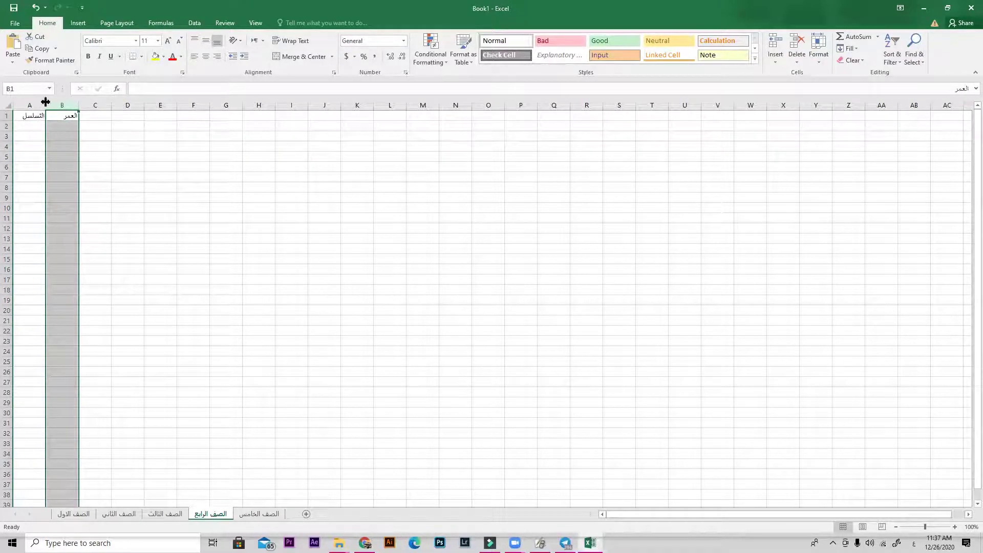
{"action": "left_click", "coordinate": [34, 117]}
{"action": "key", "text": "ctrl+space"}
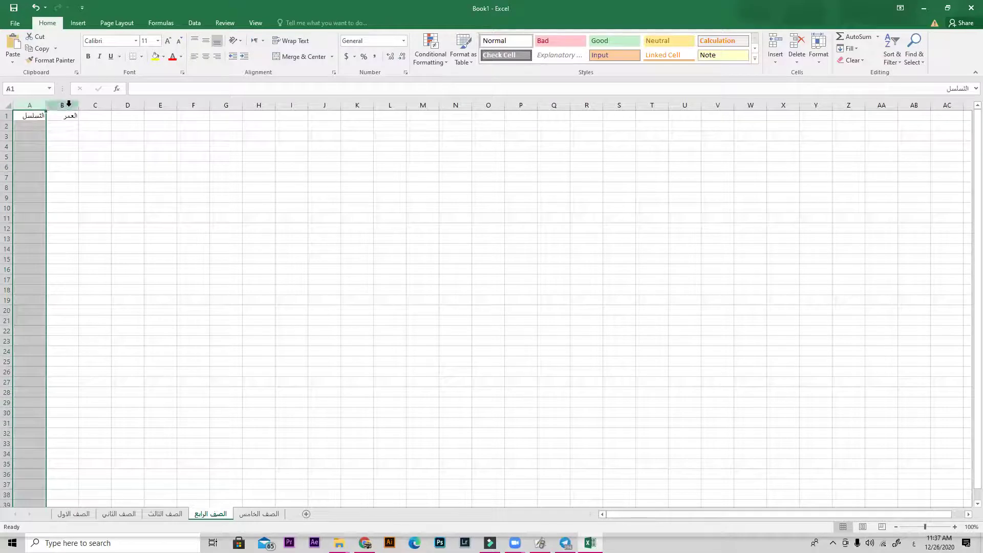
{"action": "left_click", "coordinate": [68, 104]}
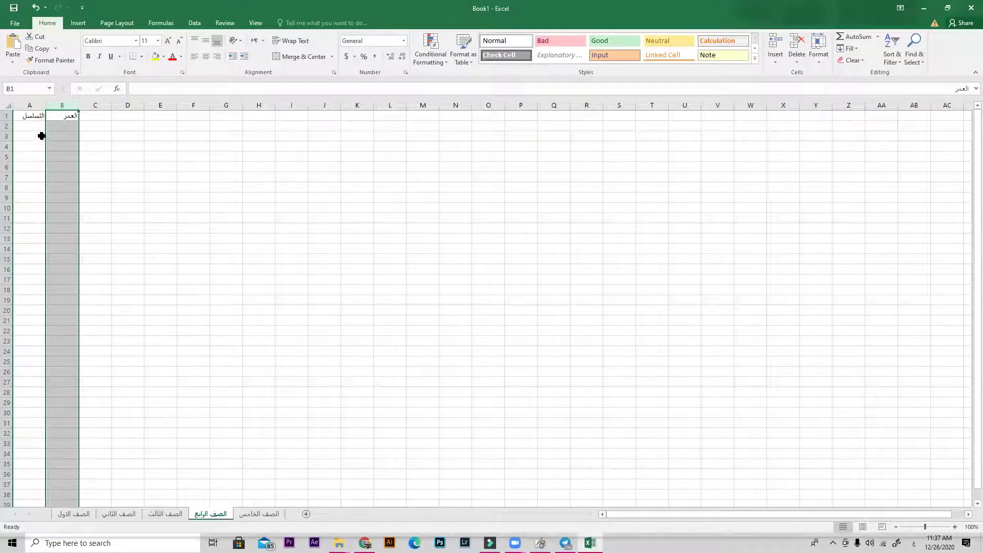
{"action": "double_click", "coordinate": [65, 115]}
{"action": "left_click", "coordinate": [114, 132]}
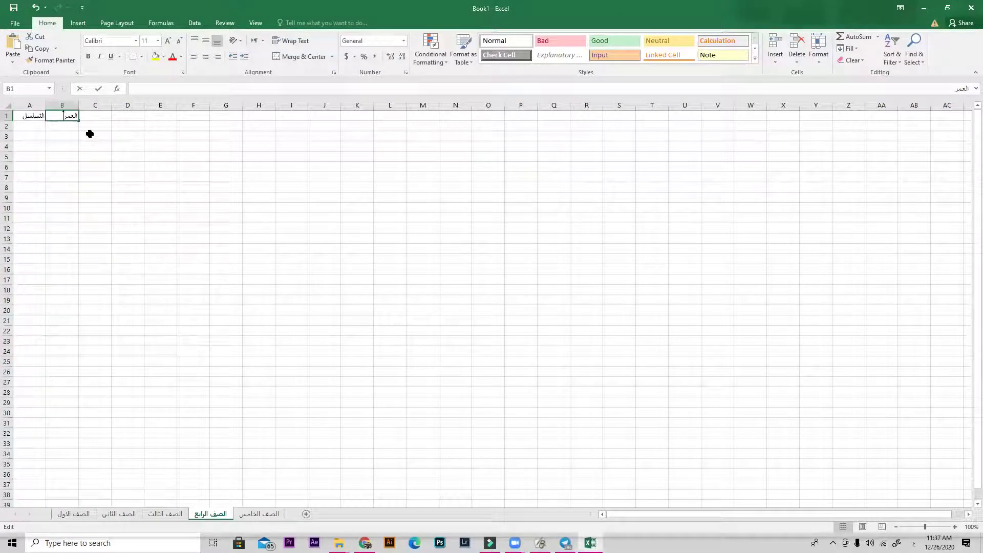
{"action": "left_click", "coordinate": [68, 113]}
{"action": "left_click", "coordinate": [61, 104]}
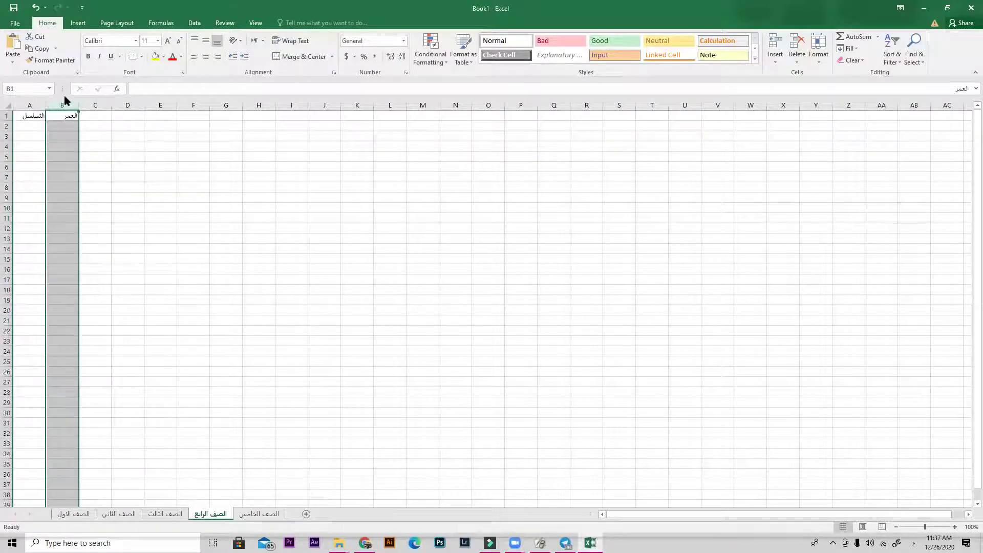
{"action": "left_click", "coordinate": [43, 106]}
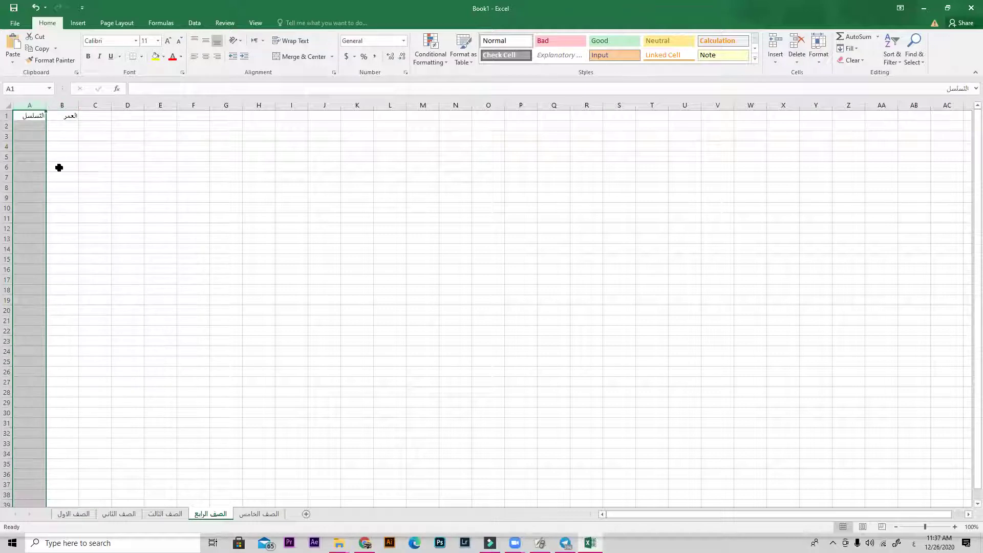
{"action": "left_click", "coordinate": [57, 102]}
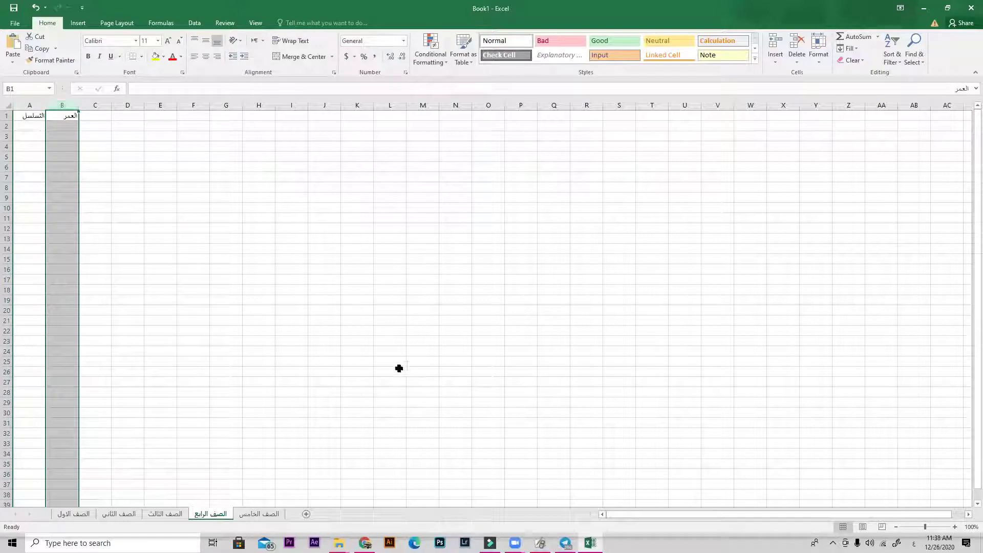
- Switch to ActivInspire, mark the column selection wording and the Insert instruction on page 10 with the pen, and undo the marks
{"action": "left_click", "coordinate": [540, 542]}
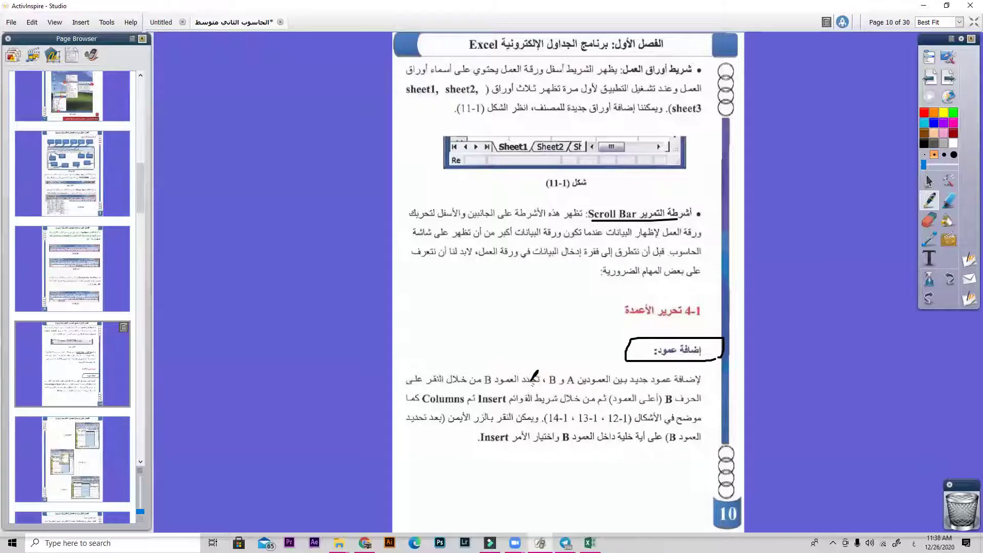
{"action": "left_click_drag", "start_coordinate": [530, 390], "coordinate": [518, 393]}
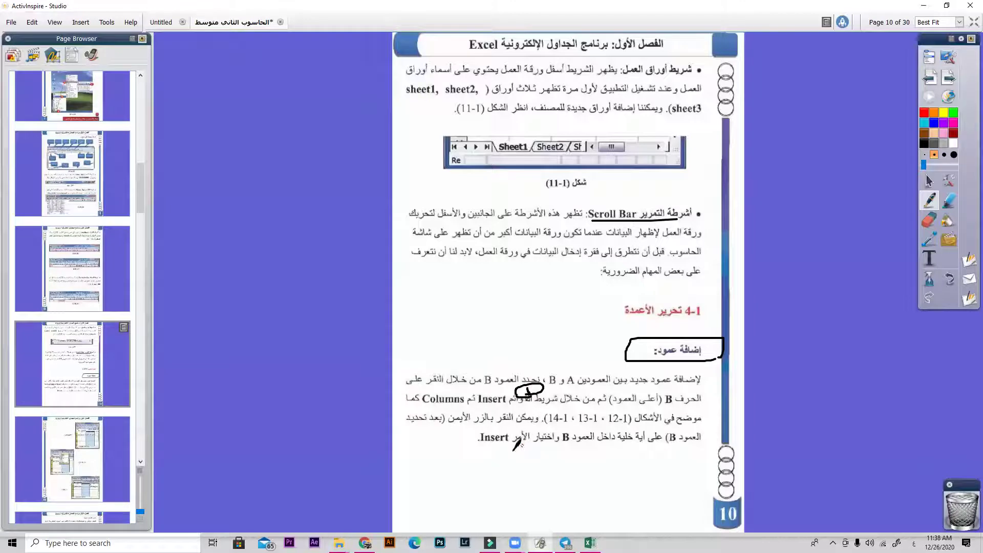
{"action": "left_click_drag", "start_coordinate": [522, 467], "coordinate": [535, 436]}
{"action": "key", "text": "ctrl+z"}
{"action": "key", "text": "ctrl+z"}
{"action": "key", "text": "ctrl+z"}
{"action": "key", "text": "ctrl+z"}
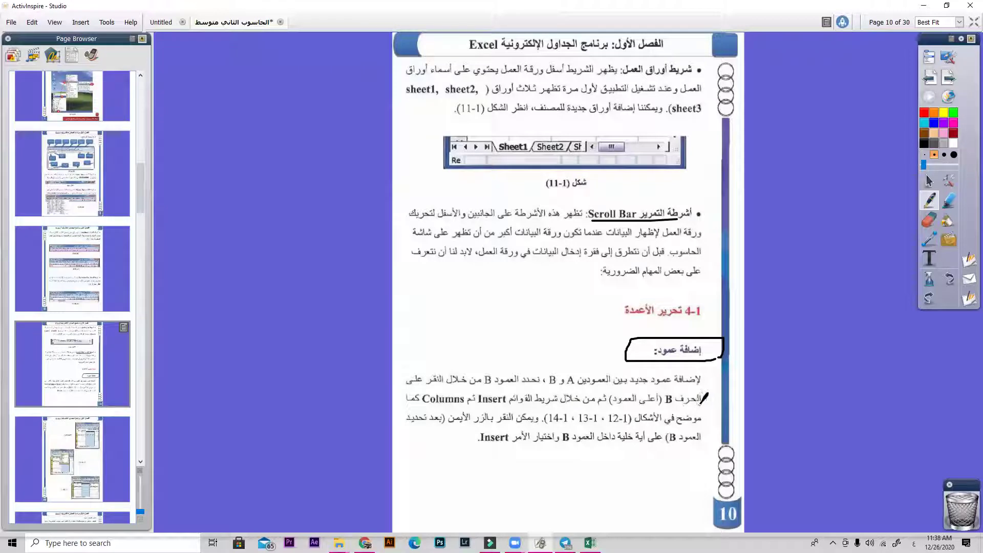
- Bracket and underline the Insert > Columns instruction and the alternative Insert instruction for column B on page 10 with the pen
{"action": "mouse_move", "coordinate": [700, 373]}
{"action": "left_mouse_down"}
{"action": "mouse_move", "coordinate": [709, 401]}
{"action": "mouse_move", "coordinate": [420, 410]}
{"action": "left_mouse_up"}
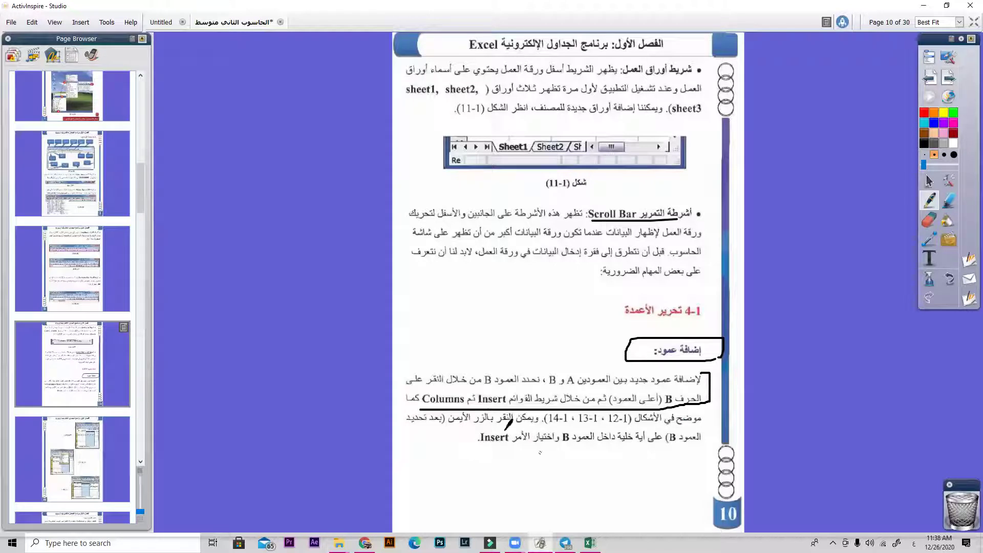
{"action": "left_click_drag", "start_coordinate": [538, 424], "coordinate": [392, 424]}
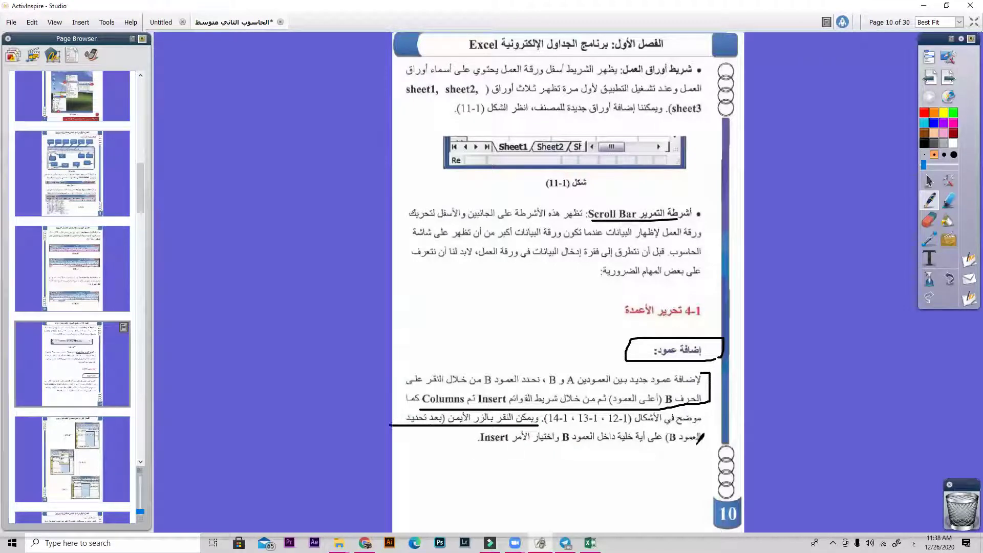
{"action": "mouse_move", "coordinate": [704, 444]}
{"action": "left_mouse_down"}
{"action": "mouse_move", "coordinate": [473, 446]}
{"action": "mouse_move", "coordinate": [472, 429]}
{"action": "left_mouse_up"}
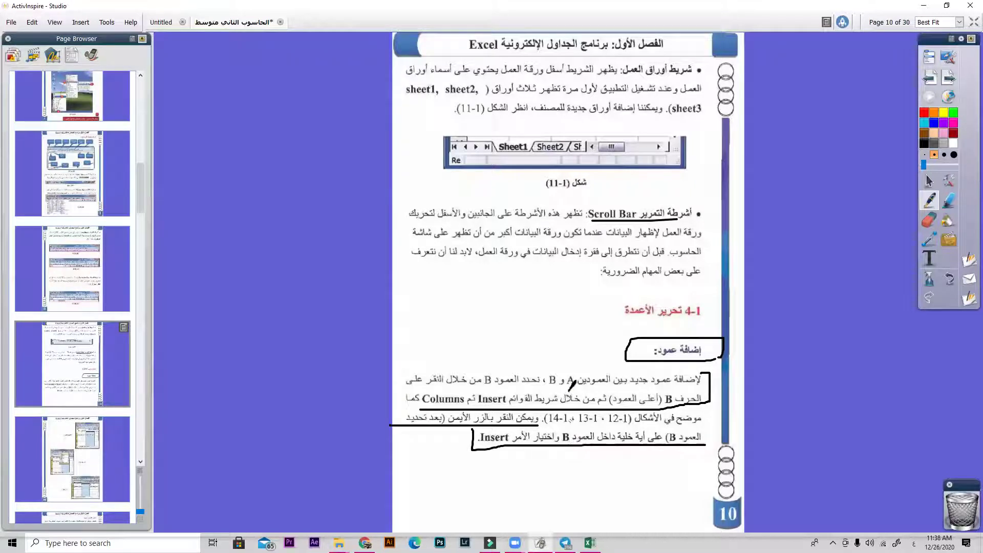
- Mark the space between columns A and B and the alternative Insert instruction on page 10 with the pen, and undo the marks
{"action": "mouse_move", "coordinate": [573, 386]}
{"action": "left_mouse_down"}
{"action": "mouse_move", "coordinate": [560, 390]}
{"action": "mouse_move", "coordinate": [579, 397]}
{"action": "left_mouse_up"}
{"action": "mouse_move", "coordinate": [604, 448]}
{"action": "left_mouse_down"}
{"action": "mouse_move", "coordinate": [620, 457]}
{"action": "mouse_move", "coordinate": [603, 444]}
{"action": "left_mouse_up"}
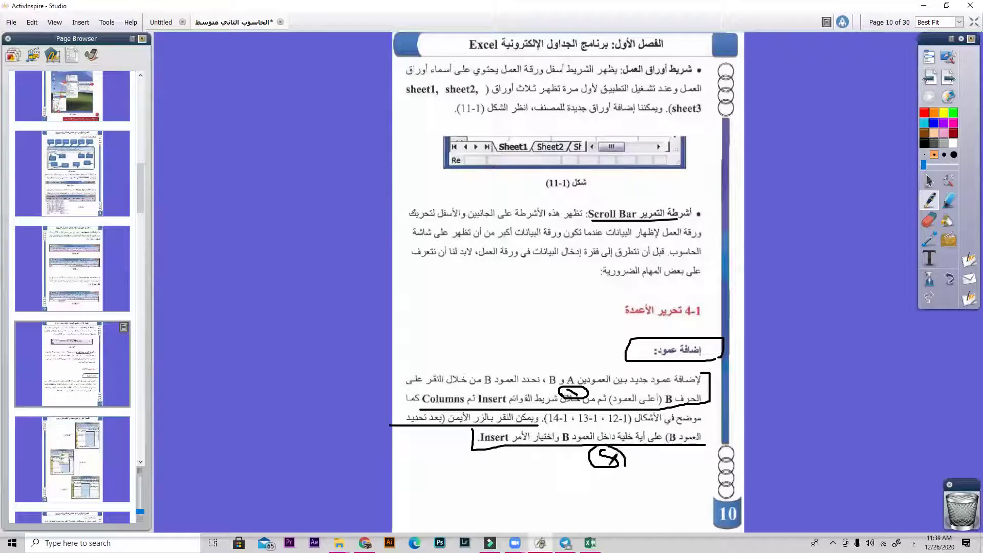
{"action": "key", "text": "ctrl+z"}
{"action": "key", "text": "ctrl+z"}
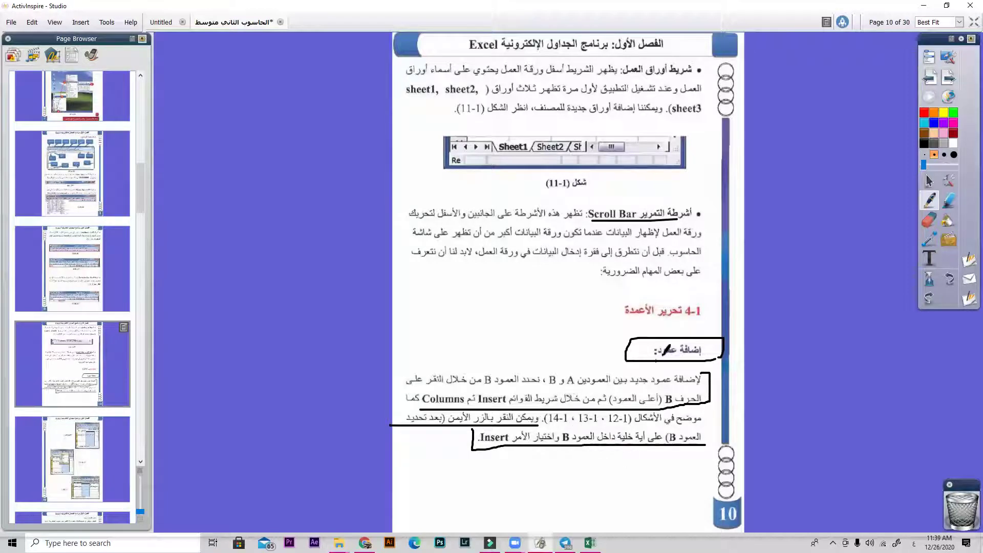
- Switch to Excel, select column B and insert a new sheet column before it
{"action": "left_click", "coordinate": [590, 543]}
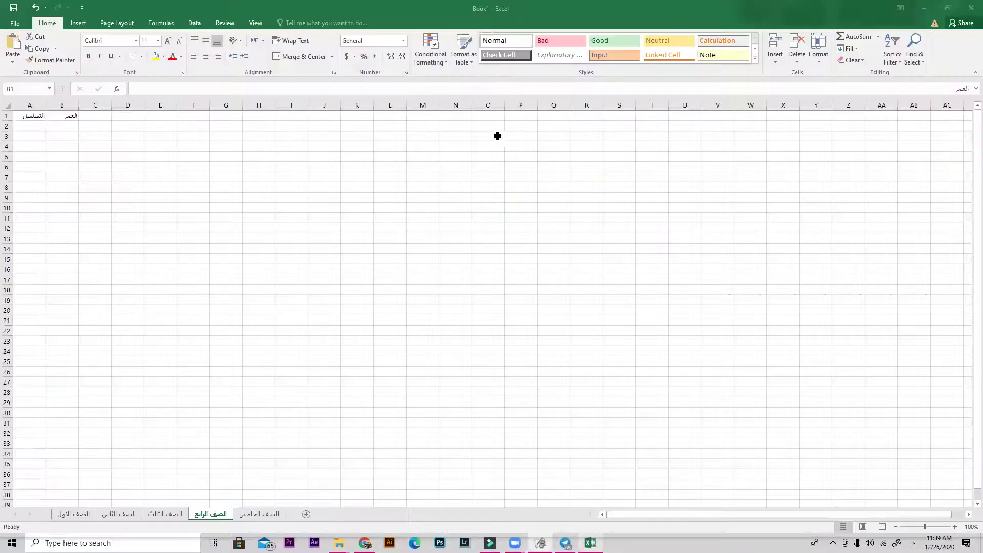
{"action": "left_click", "coordinate": [51, 106]}
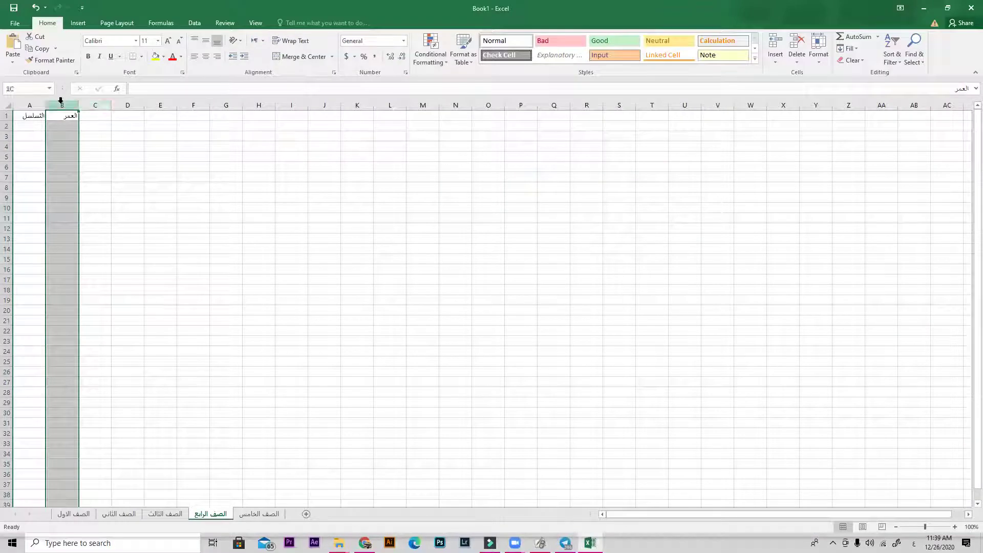
{"action": "left_click", "coordinate": [78, 23]}
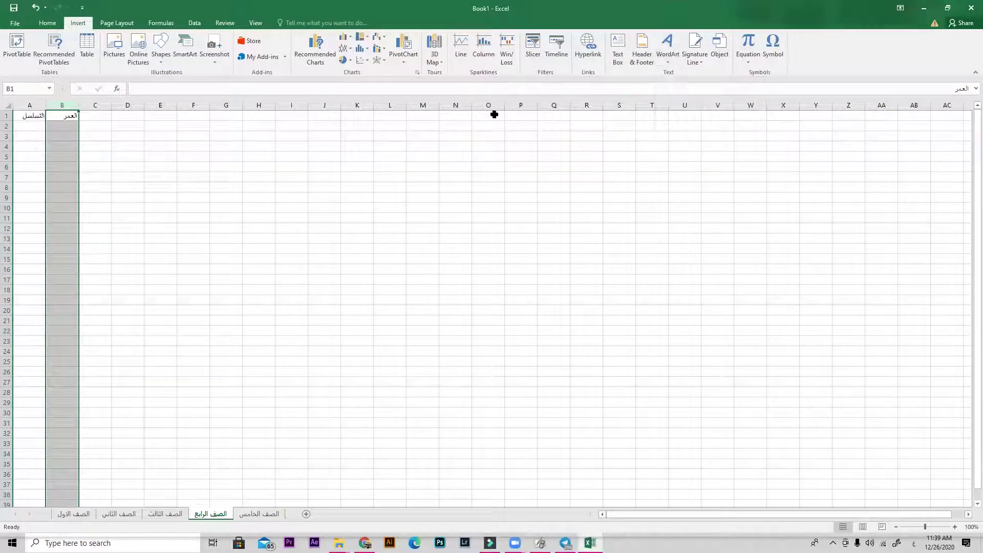
{"action": "left_click", "coordinate": [49, 23]}
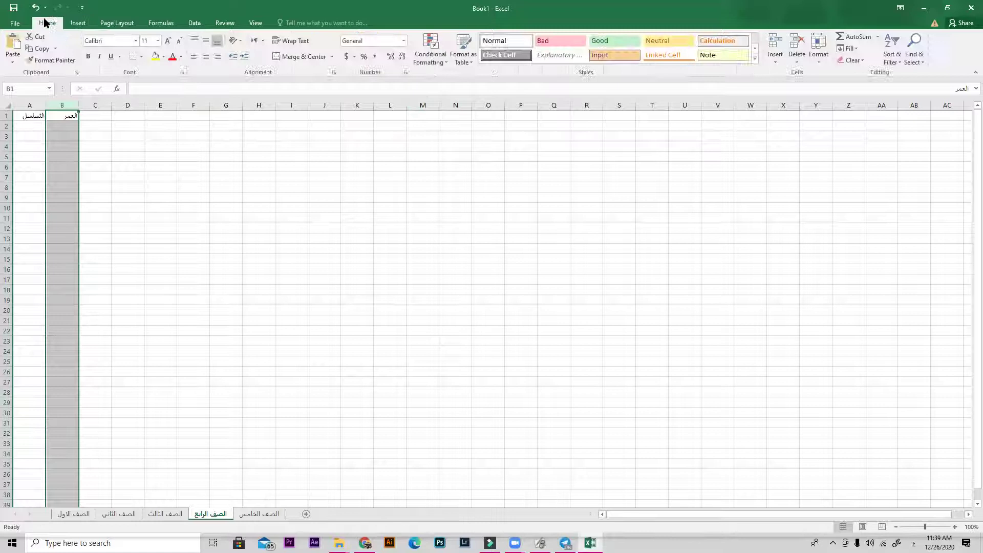
{"action": "left_click", "coordinate": [79, 23]}
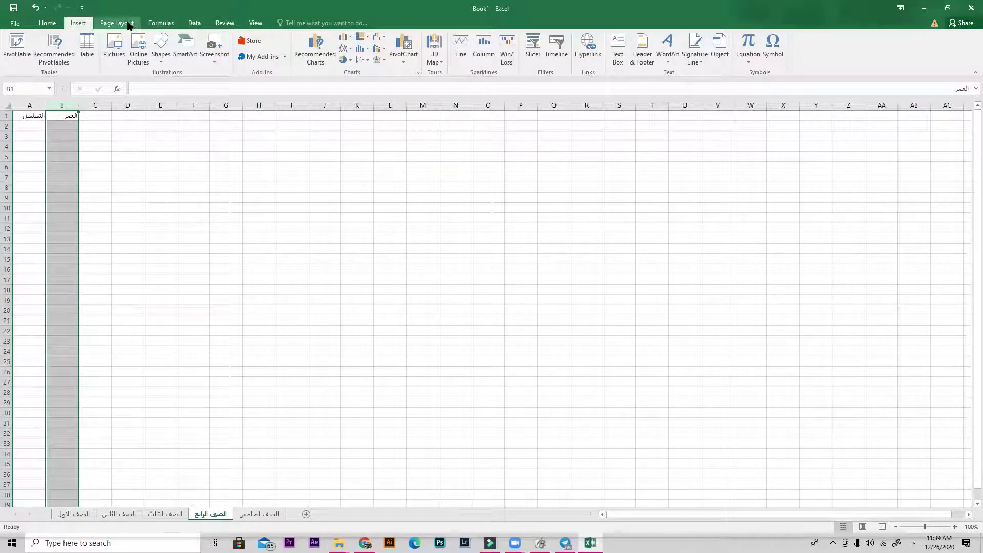
{"action": "key", "text": "alt+p"}
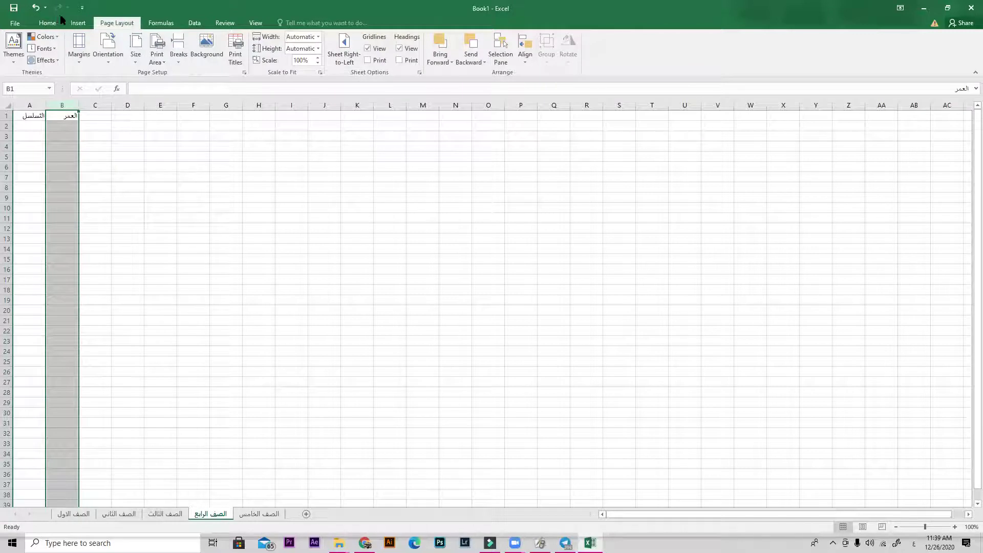
{"action": "left_click", "coordinate": [53, 23]}
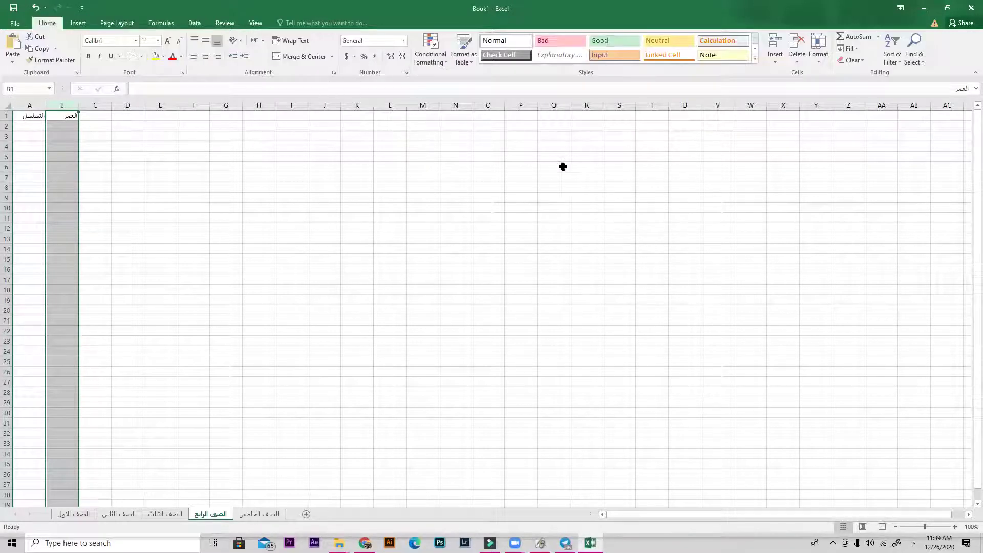
{"action": "left_click", "coordinate": [780, 63]}
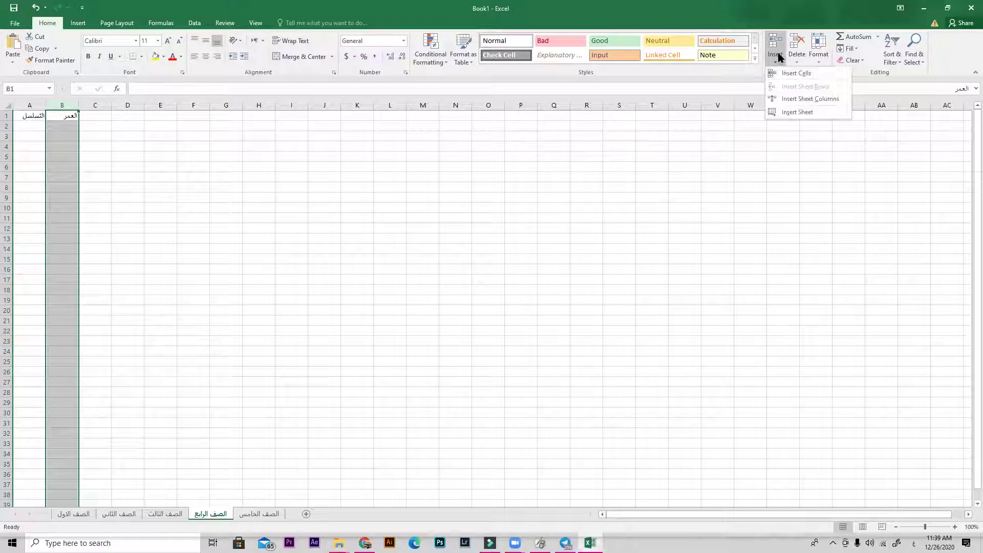
{"action": "left_click", "coordinate": [806, 102]}
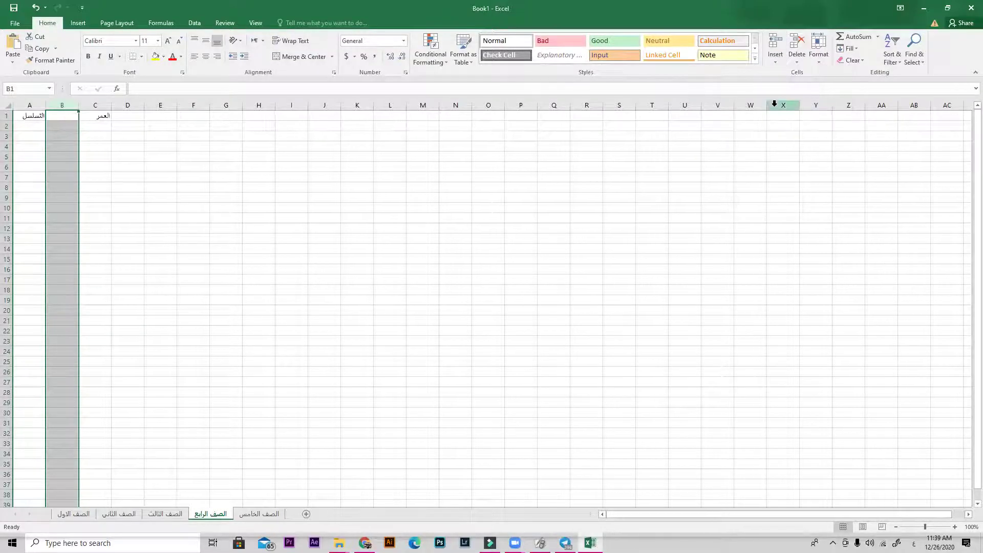
- Point out cells B1 and C1, and enter the header الاسم in cell B1 of the new column
{"action": "left_click", "coordinate": [48, 116]}
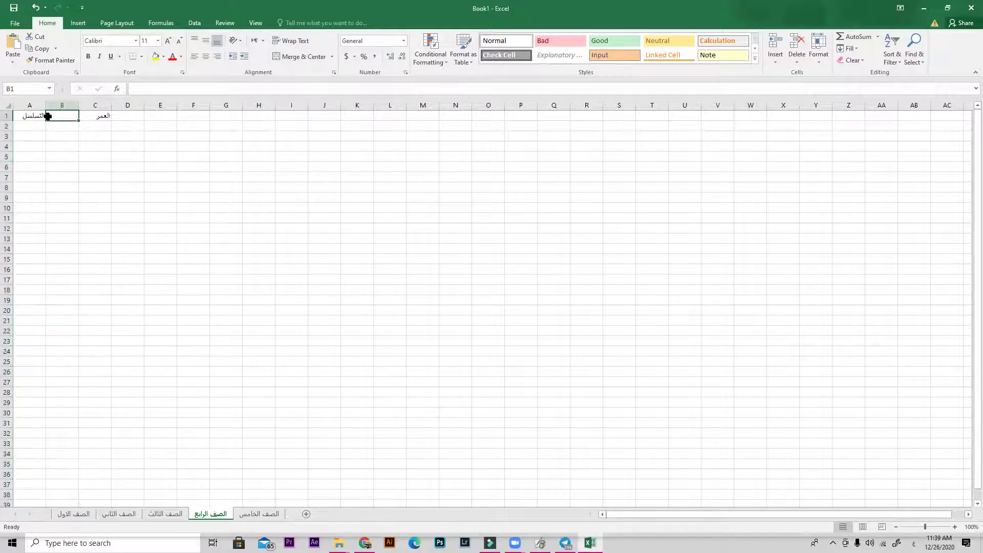
{"action": "left_click", "coordinate": [100, 113]}
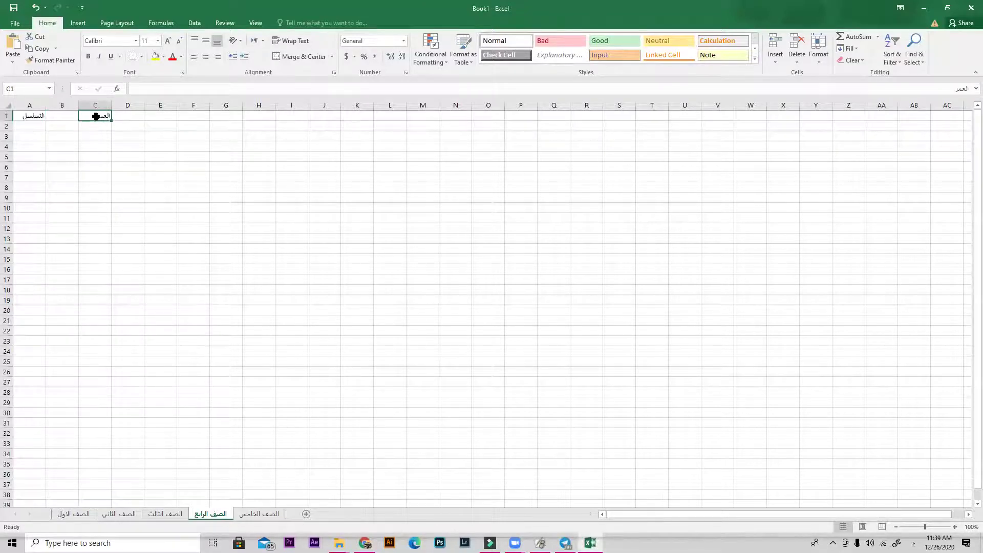
{"action": "left_click", "coordinate": [62, 118]}
{"action": "type", "text": "الاسم"}
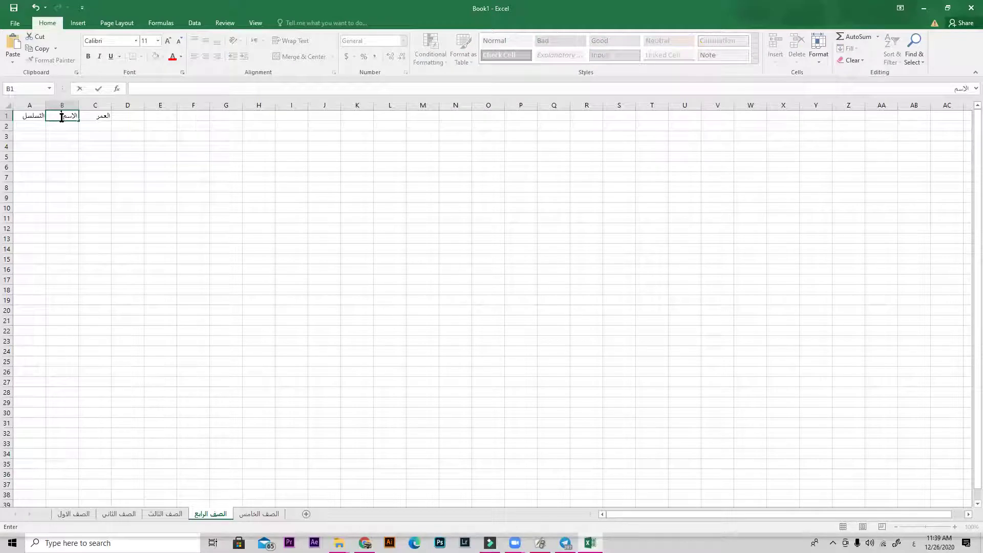
{"action": "left_click", "coordinate": [100, 128]}
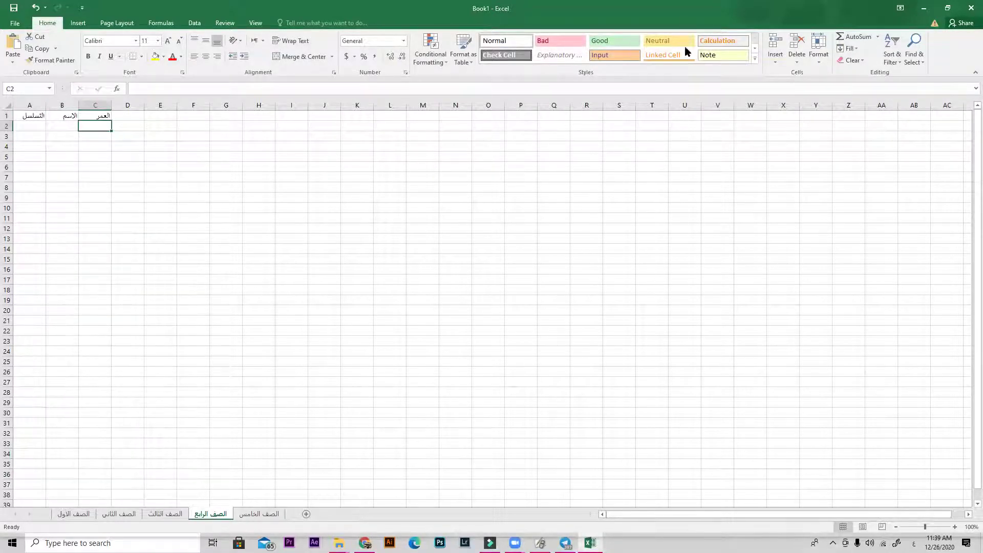
- Undo the الاسم header entry and the column insertion, and select column A
{"action": "double_click", "coordinate": [684, 19]}
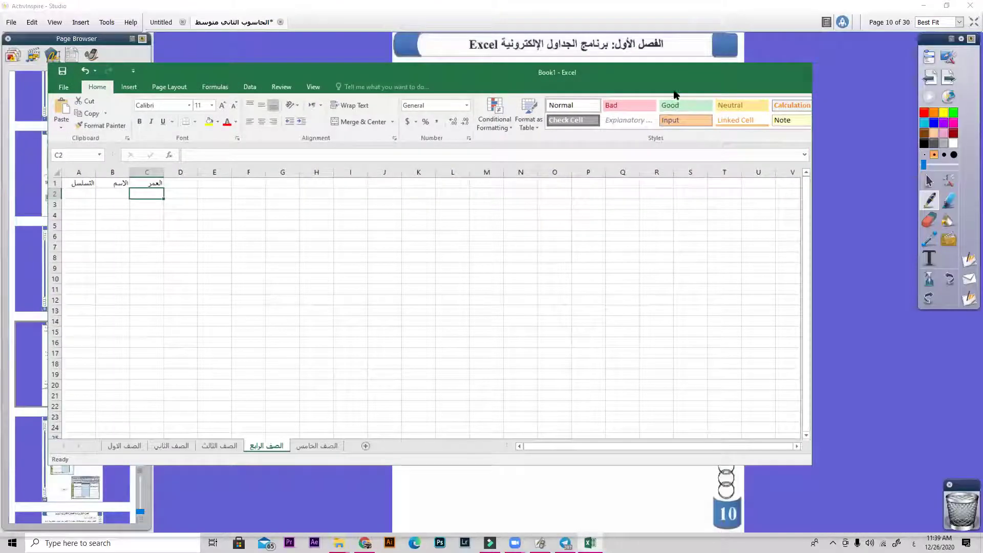
{"action": "key", "text": "super+Up"}
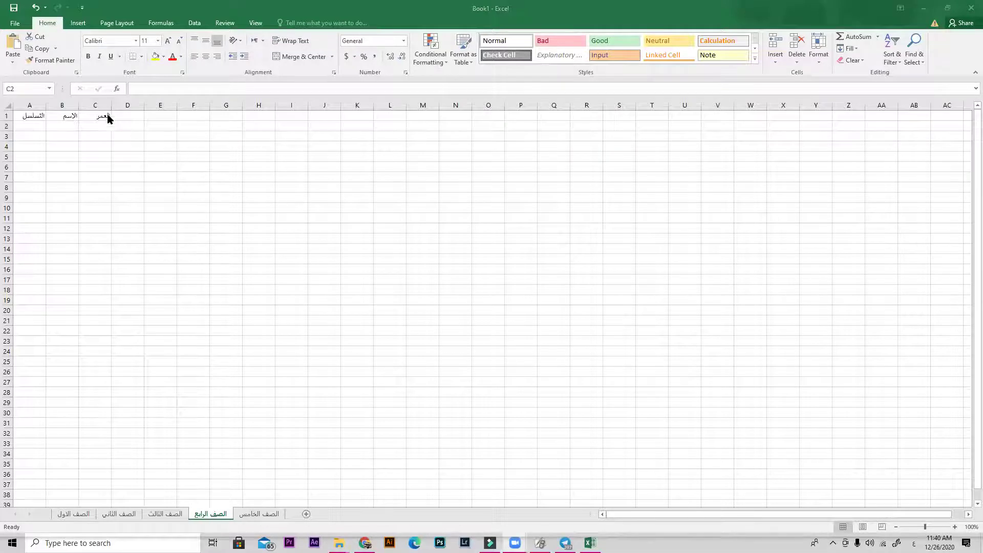
{"action": "left_click_drag", "start_coordinate": [115, 119], "coordinate": [84, 122]}
{"action": "left_click", "coordinate": [36, 105]}
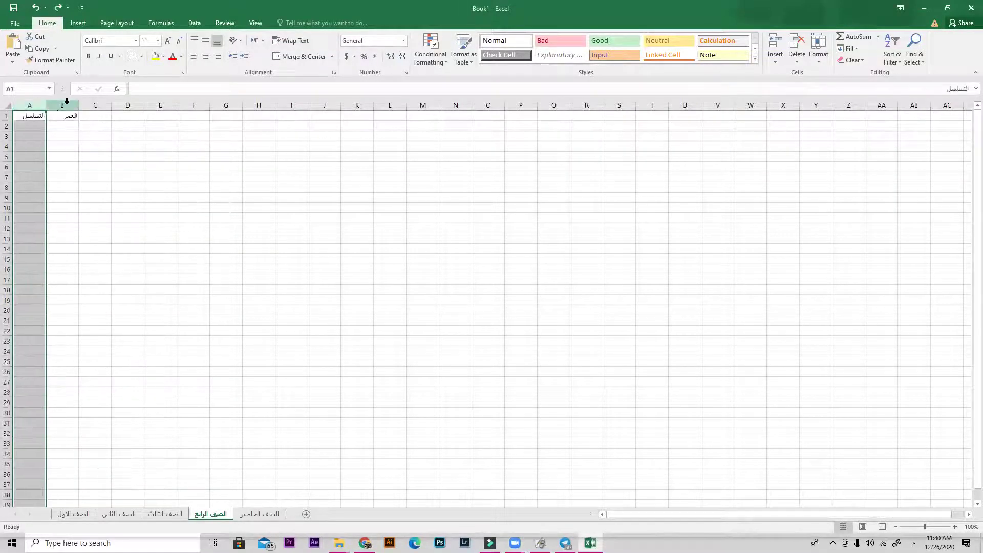
- Point out columns B, C and D by selecting them, and insert a new sheet column before column B
{"action": "left_click", "coordinate": [64, 105]}
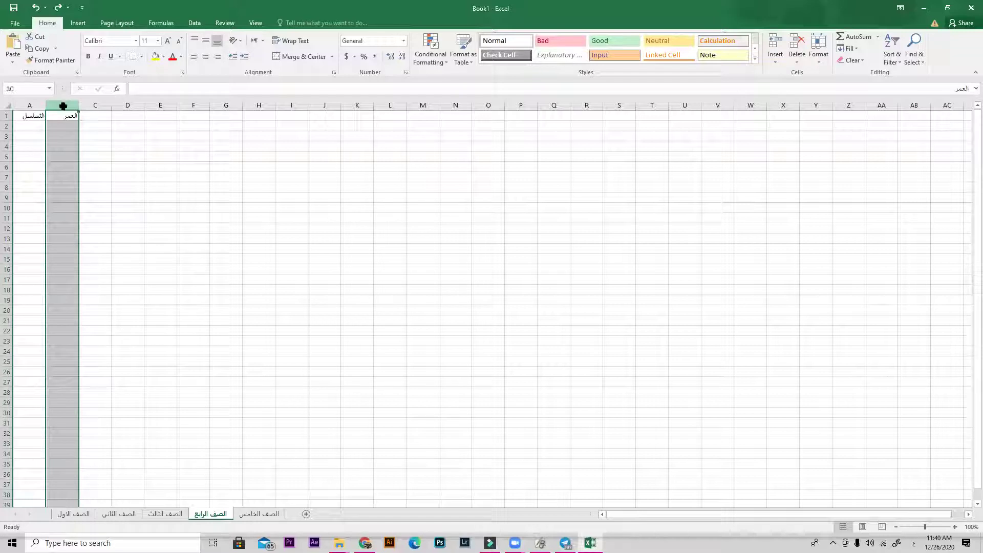
{"action": "left_click", "coordinate": [91, 105]}
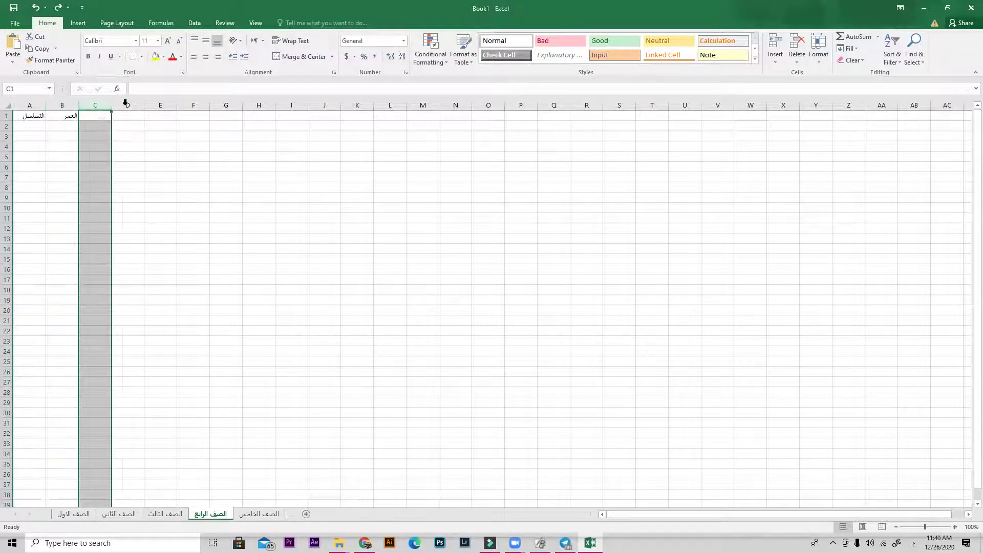
{"action": "left_click", "coordinate": [125, 105]}
{"action": "left_click", "coordinate": [66, 105]}
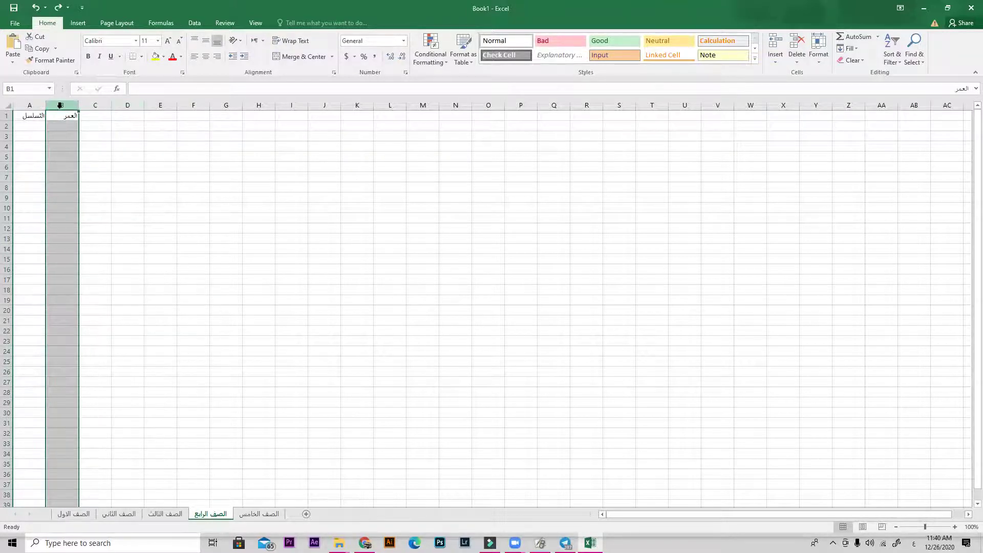
{"action": "left_click", "coordinate": [78, 24]}
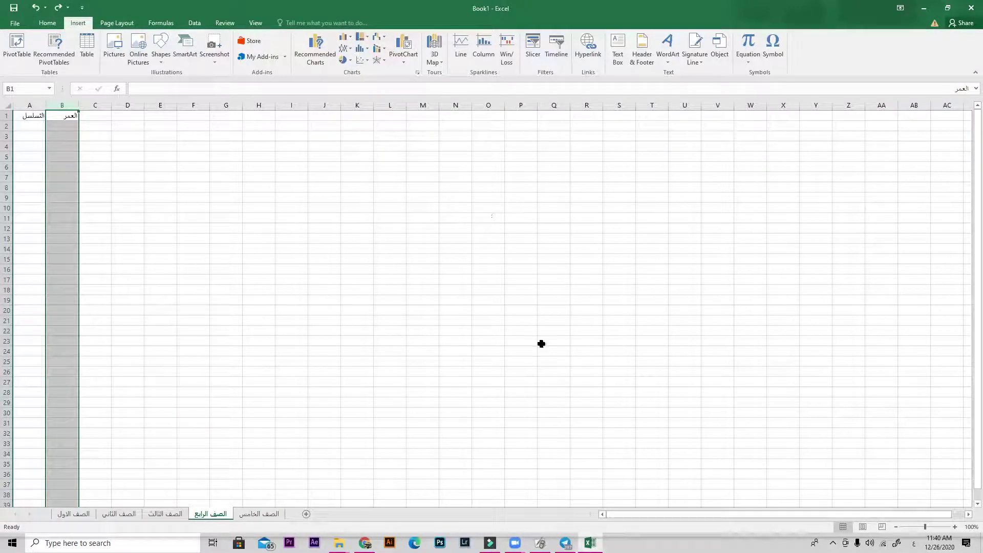
{"action": "left_click", "coordinate": [47, 23]}
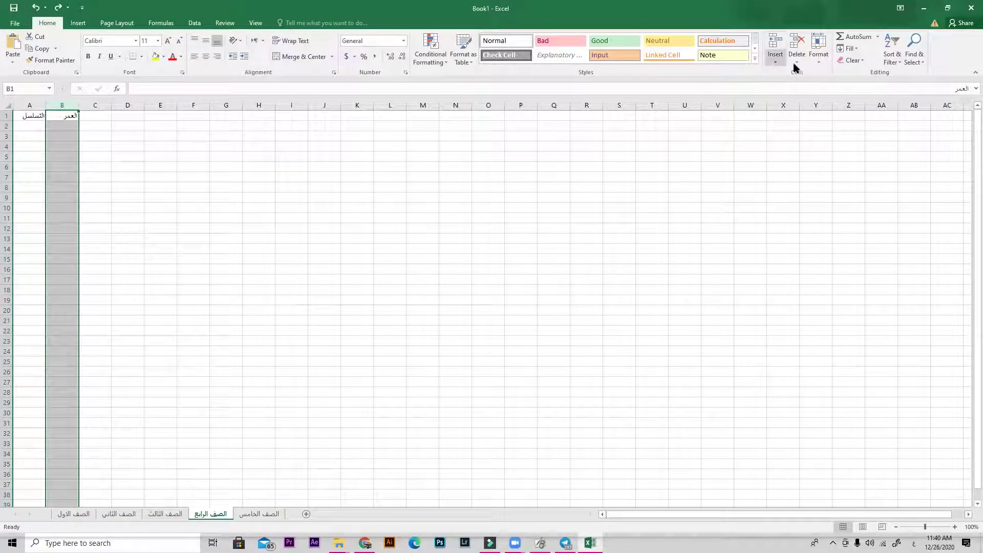
{"action": "left_click", "coordinate": [775, 60]}
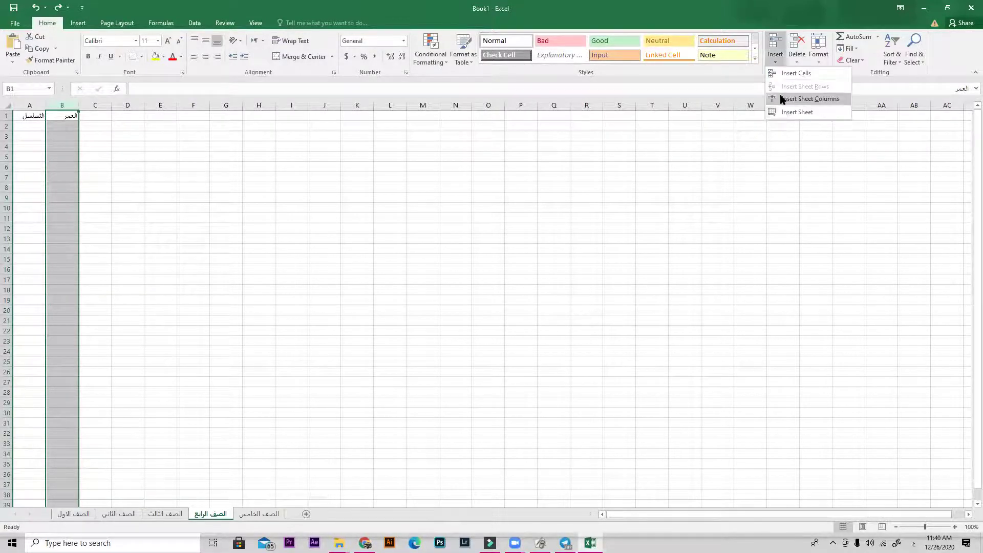
{"action": "left_click", "coordinate": [812, 98]}
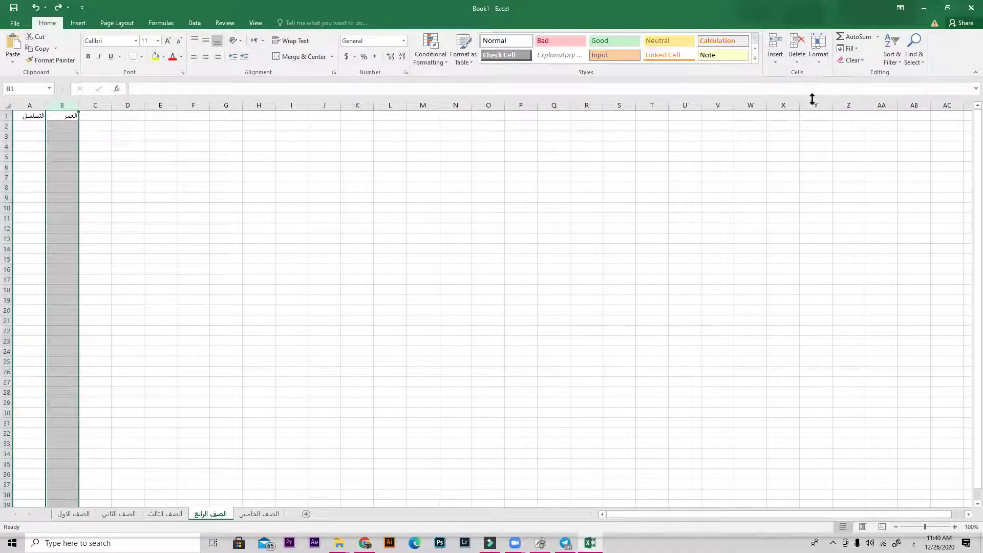
- Highlight cells B1 to B26 of the inserted column and enter the header الاسم in cell B1
{"action": "left_click_drag", "start_coordinate": [62, 114], "coordinate": [76, 373]}
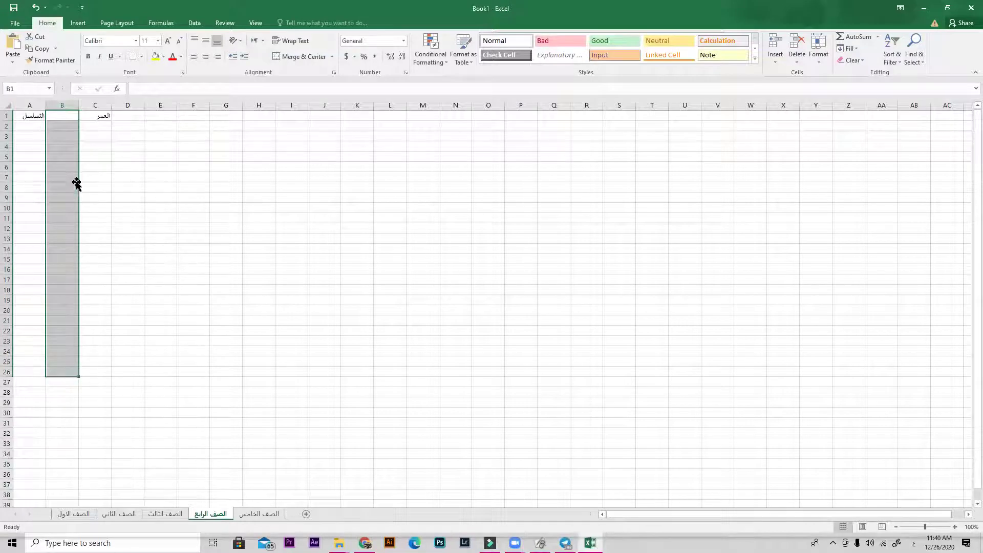
{"action": "left_click", "coordinate": [64, 115]}
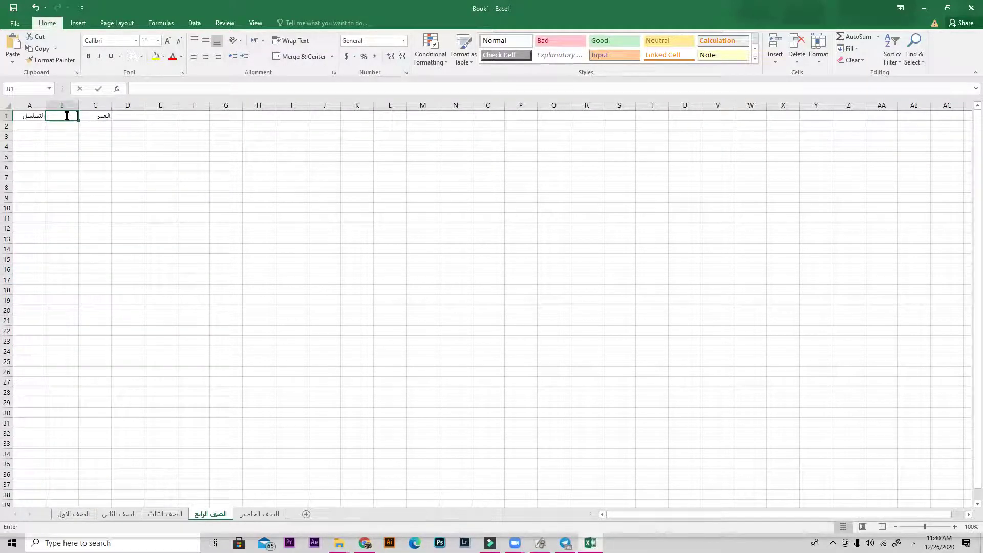
{"action": "type", "text": "الاسم"}
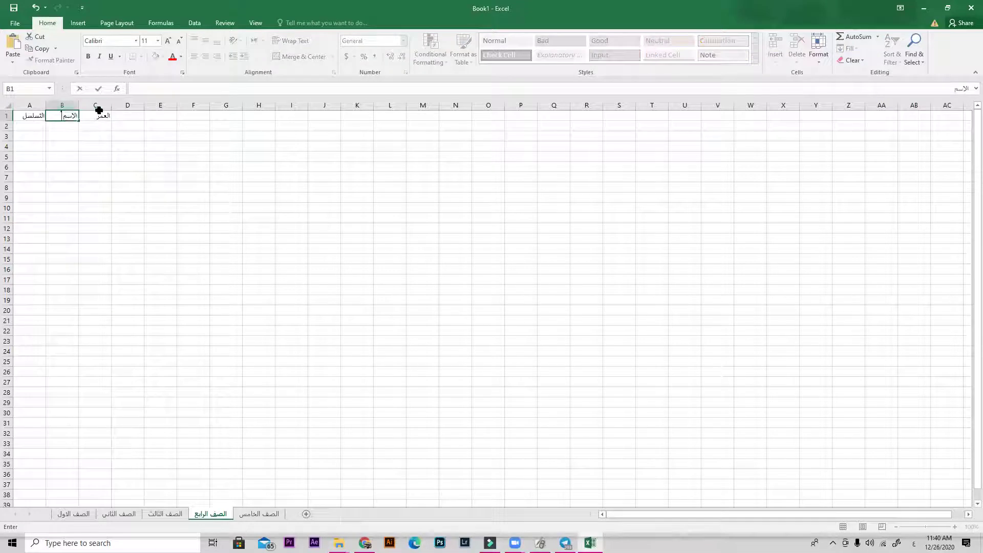
{"action": "left_click", "coordinate": [128, 136]}
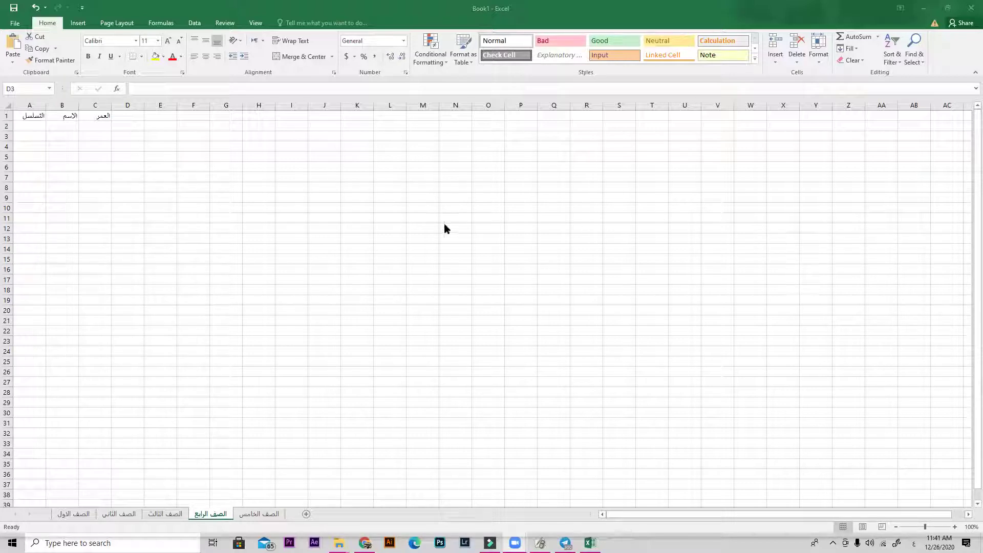
- Select the header cells B1 and C1, and select the entire columns B and C alternately, ending with column C
{"action": "key", "text": "alt+Tab"}
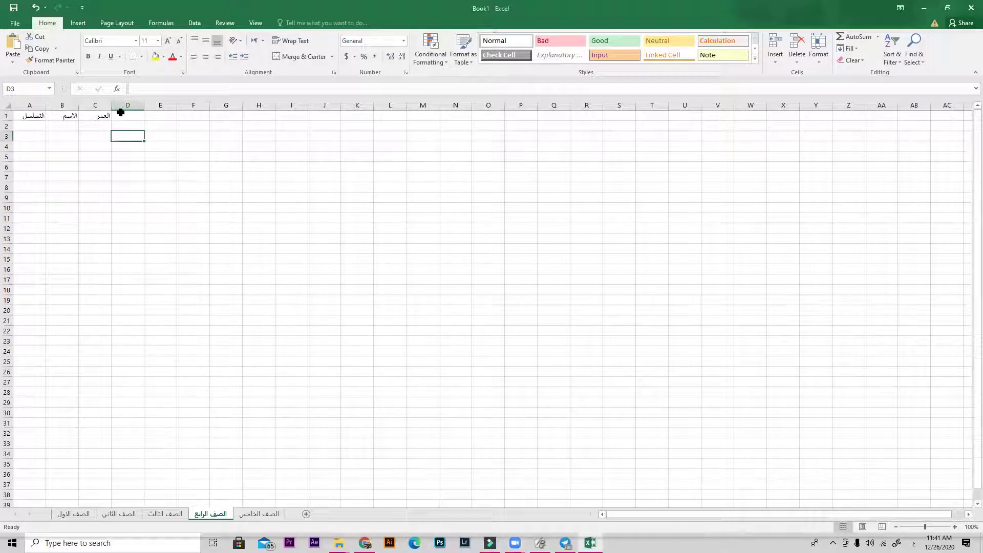
{"action": "left_click", "coordinate": [33, 105]}
{"action": "left_click", "coordinate": [65, 116]}
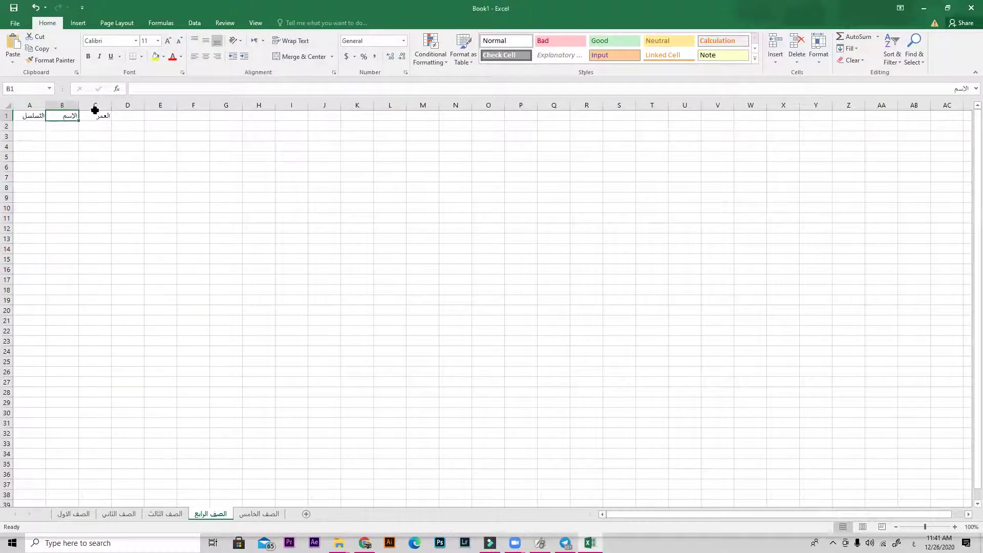
{"action": "left_click", "coordinate": [94, 111]}
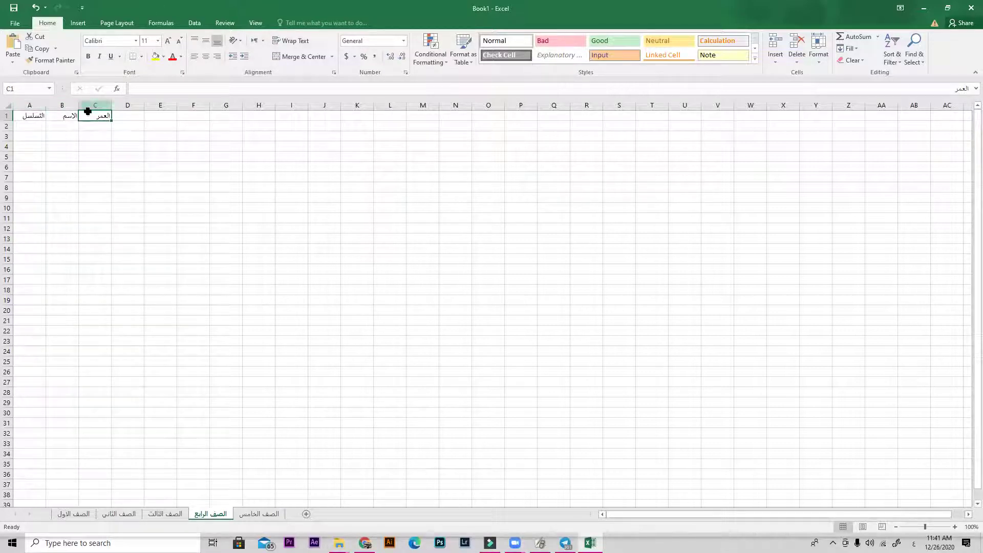
{"action": "left_click", "coordinate": [65, 105]}
{"action": "left_click", "coordinate": [95, 106]}
{"action": "left_click", "coordinate": [65, 105]}
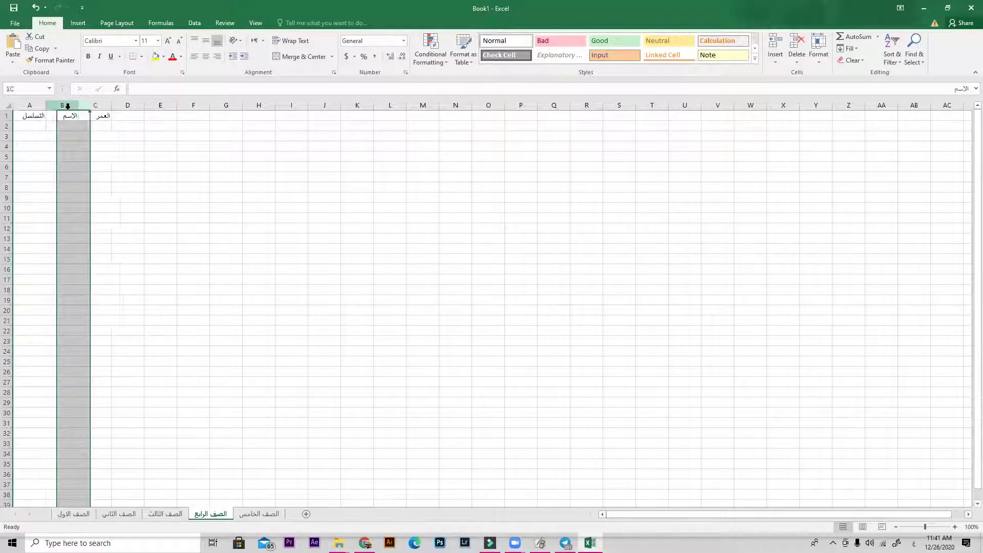
{"action": "left_click", "coordinate": [84, 106]}
{"action": "left_click", "coordinate": [73, 106]}
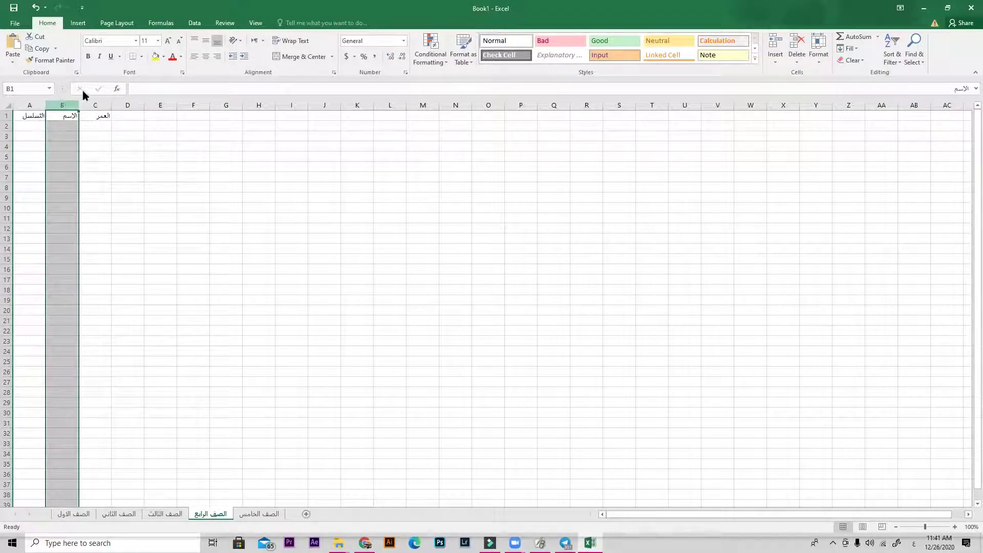
{"action": "left_click", "coordinate": [96, 105]}
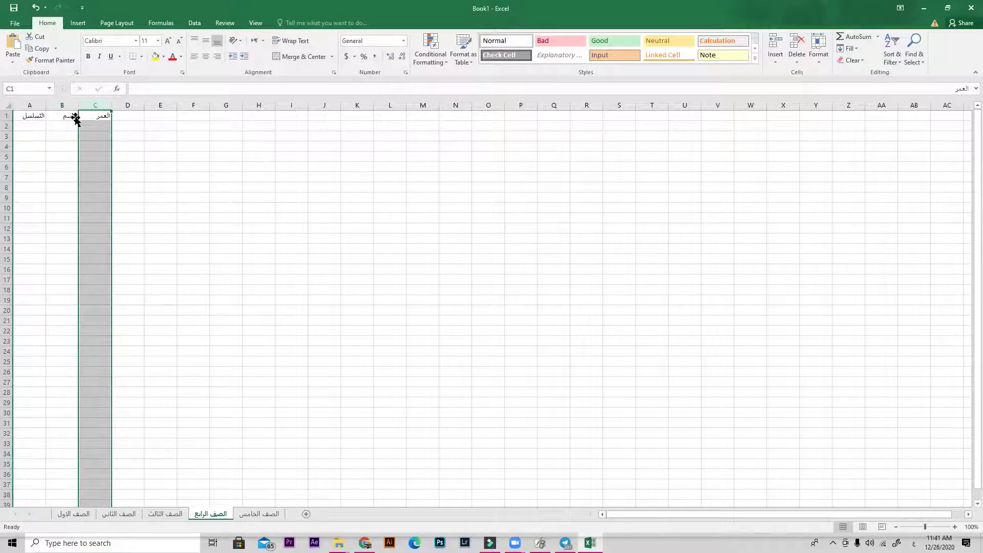
- Contrast the الاسم and العمر columns by selecting columns B and C in turn, and select the empty cell X6
{"action": "left_click", "coordinate": [103, 113]}
{"action": "left_click", "coordinate": [64, 106]}
{"action": "left_click", "coordinate": [95, 106]}
{"action": "left_click", "coordinate": [66, 104]}
{"action": "left_click", "coordinate": [96, 104]}
{"action": "left_click", "coordinate": [64, 105]}
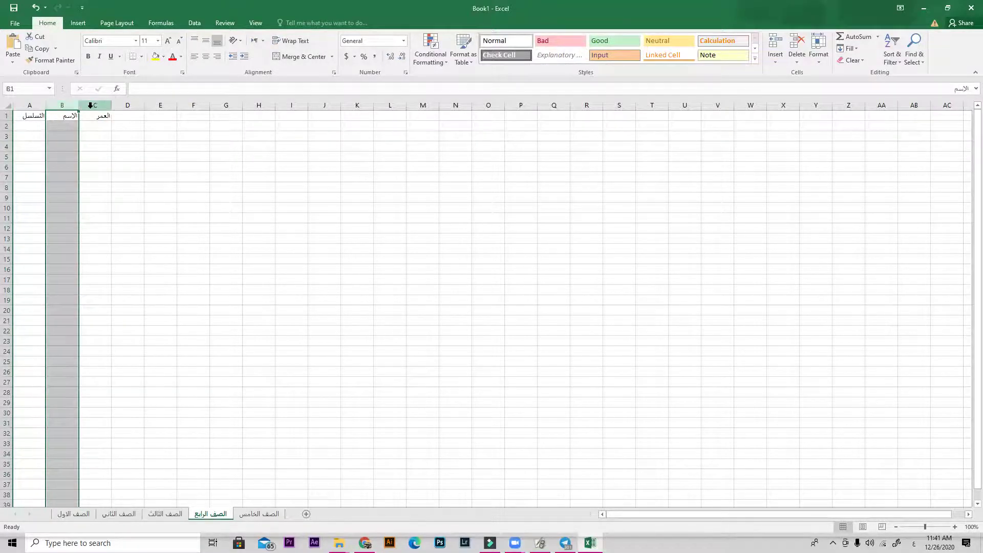
{"action": "left_click", "coordinate": [95, 105]}
{"action": "left_click", "coordinate": [69, 105]}
{"action": "left_click", "coordinate": [89, 115]}
{"action": "left_click", "coordinate": [95, 105]}
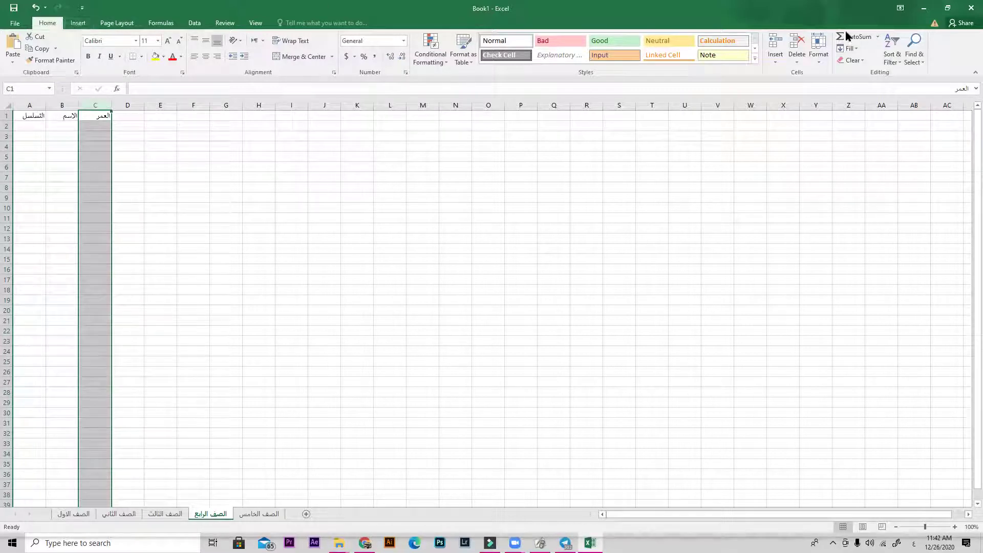
{"action": "left_click", "coordinate": [773, 165]}
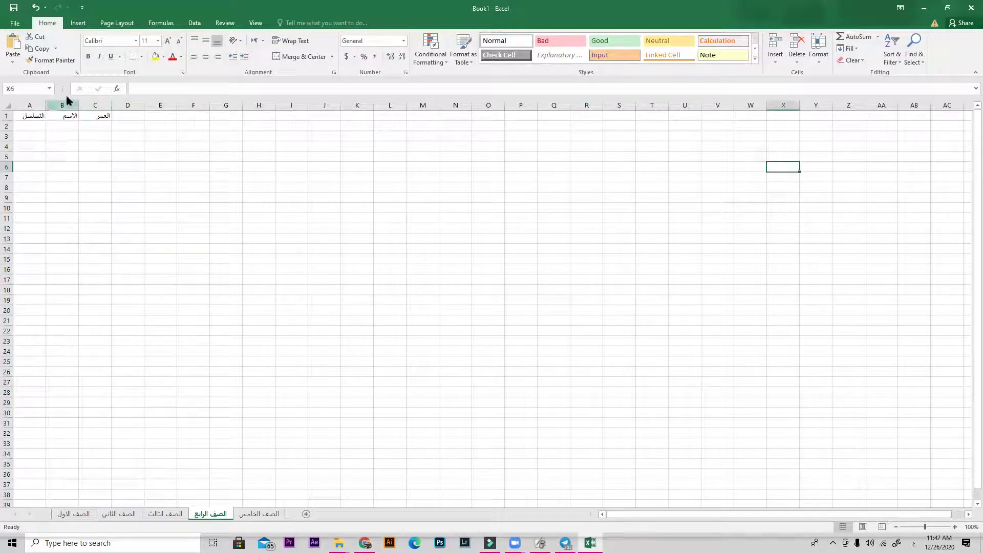
- Insert a new sheet column before the العمر column, between columns B and C
{"action": "left_click", "coordinate": [94, 105]}
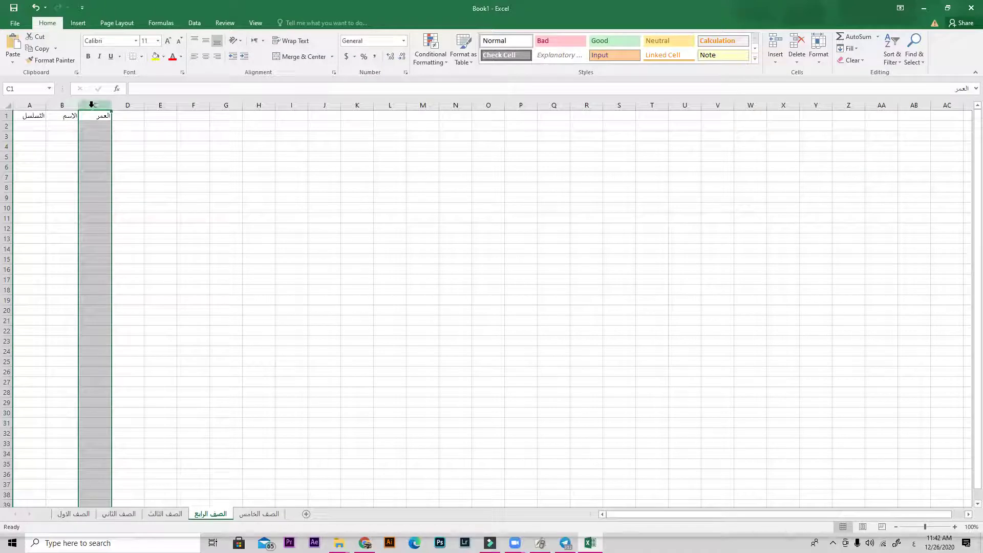
{"action": "right_click", "coordinate": [92, 106]}
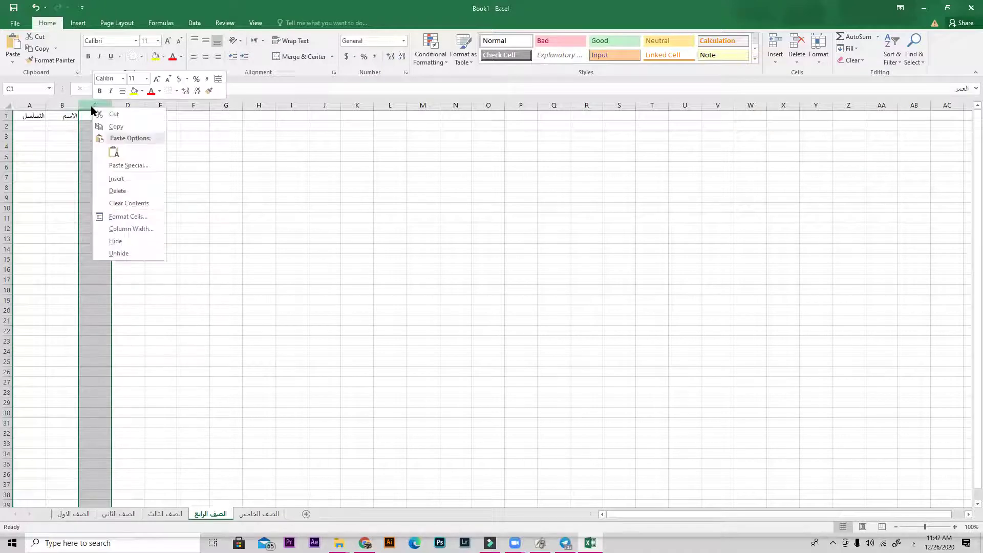
{"action": "left_click", "coordinate": [120, 178]}
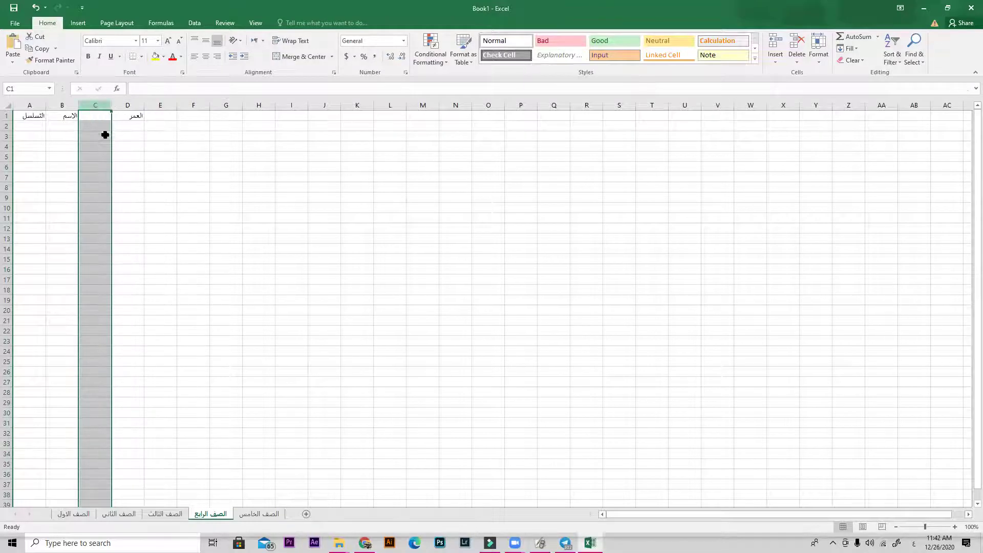
- Insert four more columns one at a time before the العمر column, at positions D, E, F and G
{"action": "left_click", "coordinate": [127, 104]}
{"action": "right_click", "coordinate": [128, 105]}
{"action": "left_click", "coordinate": [152, 174]}
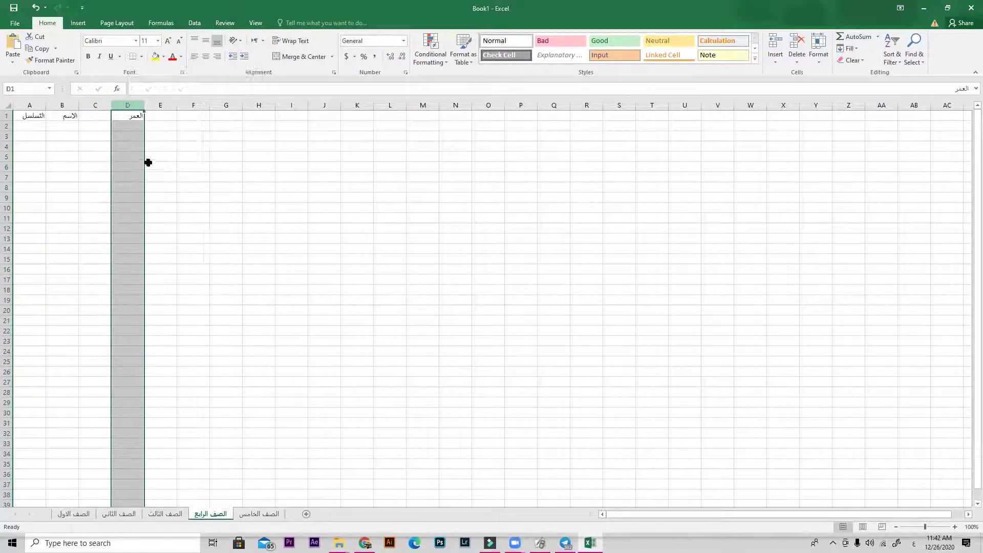
{"action": "right_click", "coordinate": [163, 105]}
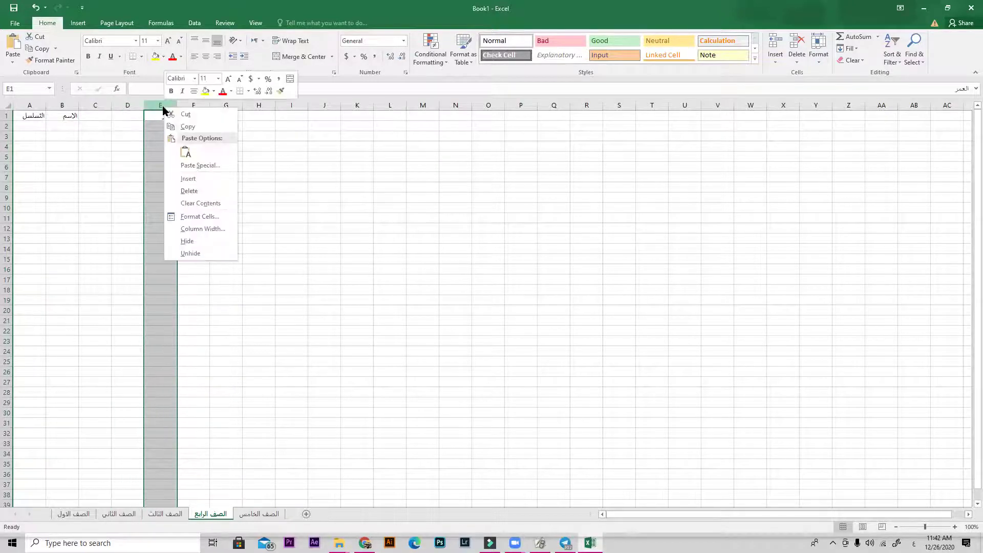
{"action": "left_click", "coordinate": [187, 177]}
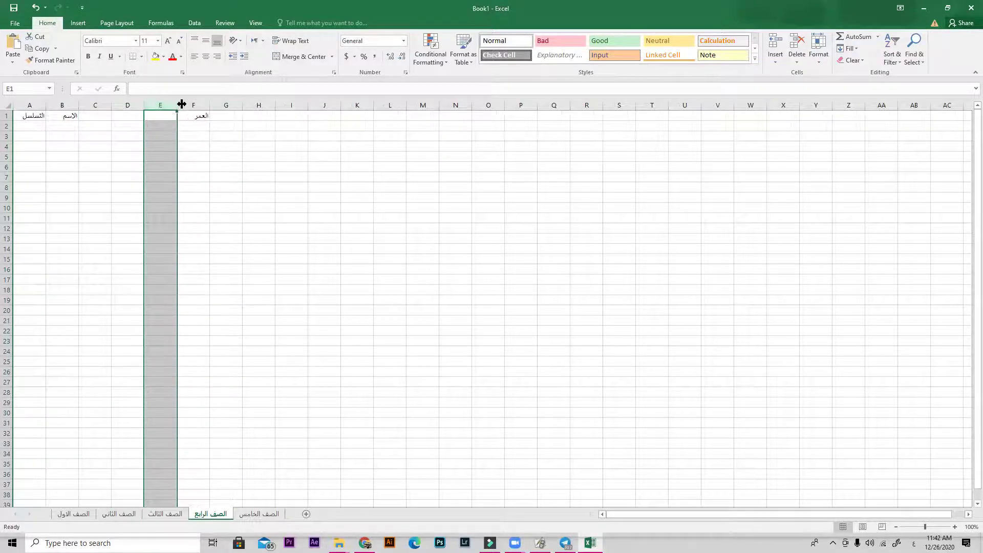
{"action": "right_click", "coordinate": [187, 105]}
{"action": "left_click", "coordinate": [205, 177]}
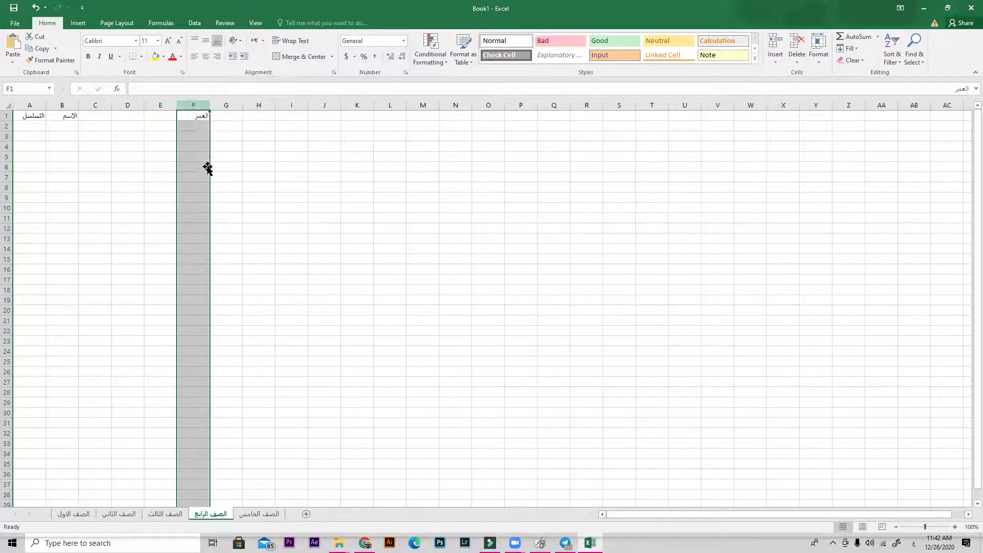
{"action": "right_click", "coordinate": [226, 105]}
{"action": "left_click", "coordinate": [254, 177]}
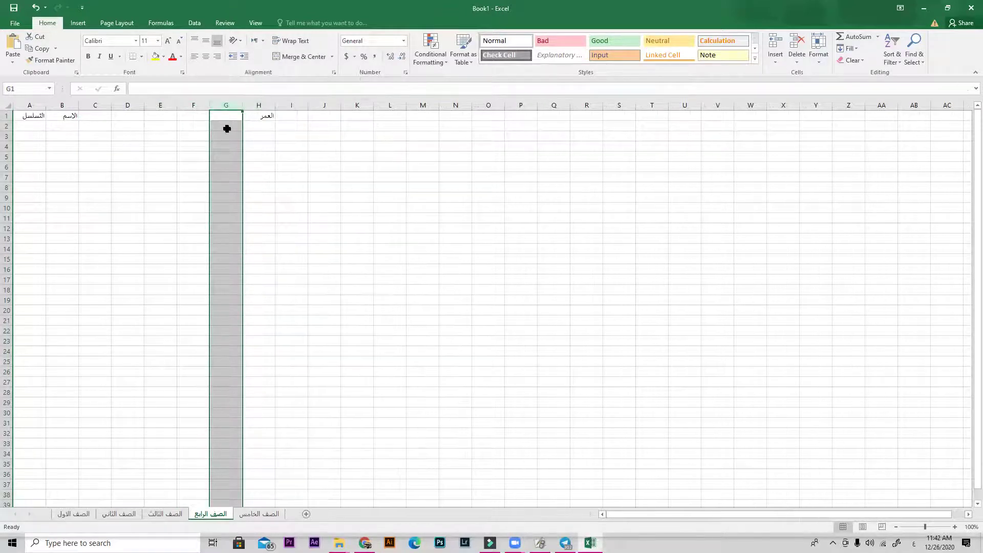
- Undo the four extra column insertions, keeping only the new column C
{"action": "key", "text": "ctrl+z"}
{"action": "key", "text": "ctrl+z"}
{"action": "key", "text": "ctrl+z"}
{"action": "key", "text": "ctrl+z"}
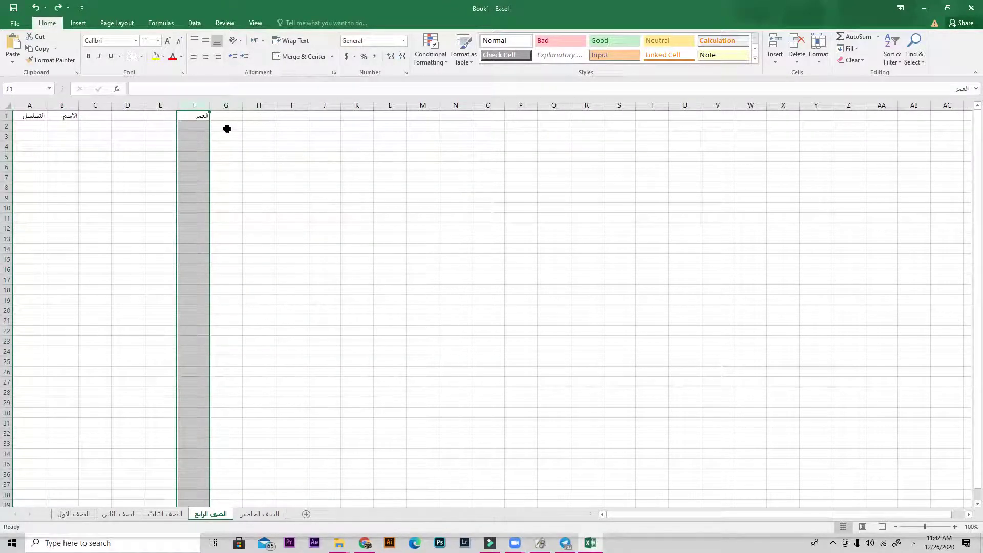
- Enter the header العنوان in cell C1 of the inserted column and select the empty cell E3
{"action": "left_click", "coordinate": [101, 116]}
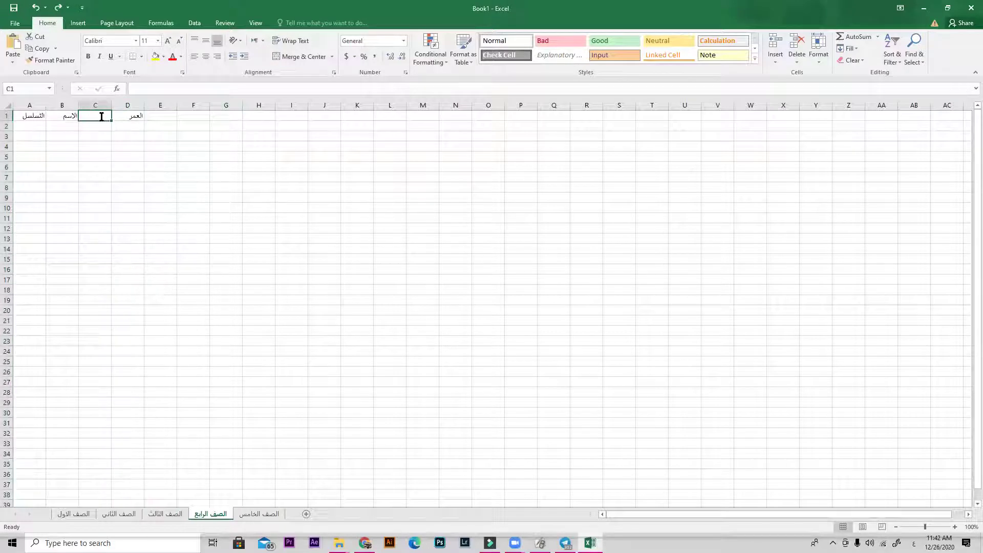
{"action": "type", "text": "عنوان"}
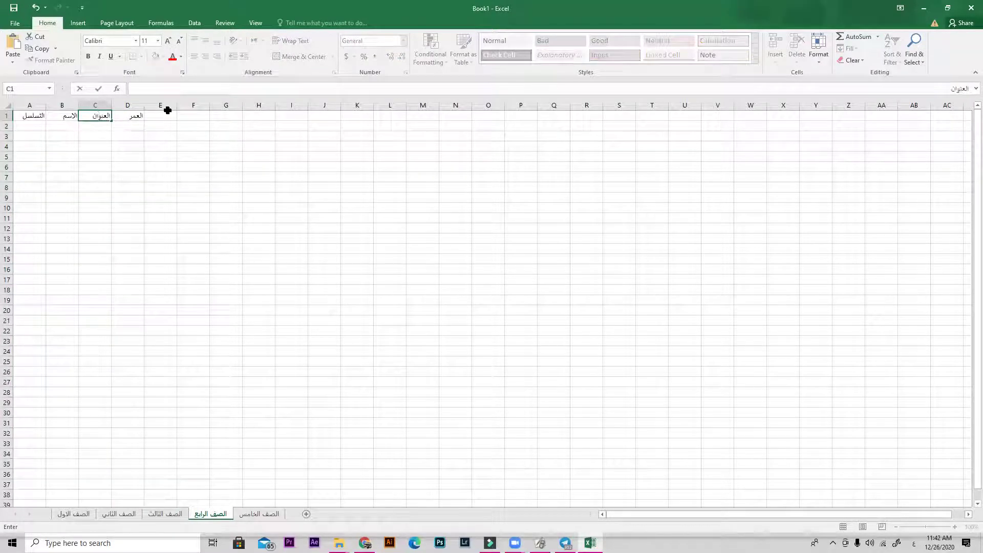
{"action": "key", "text": "Return"}
{"action": "left_click", "coordinate": [161, 136]}
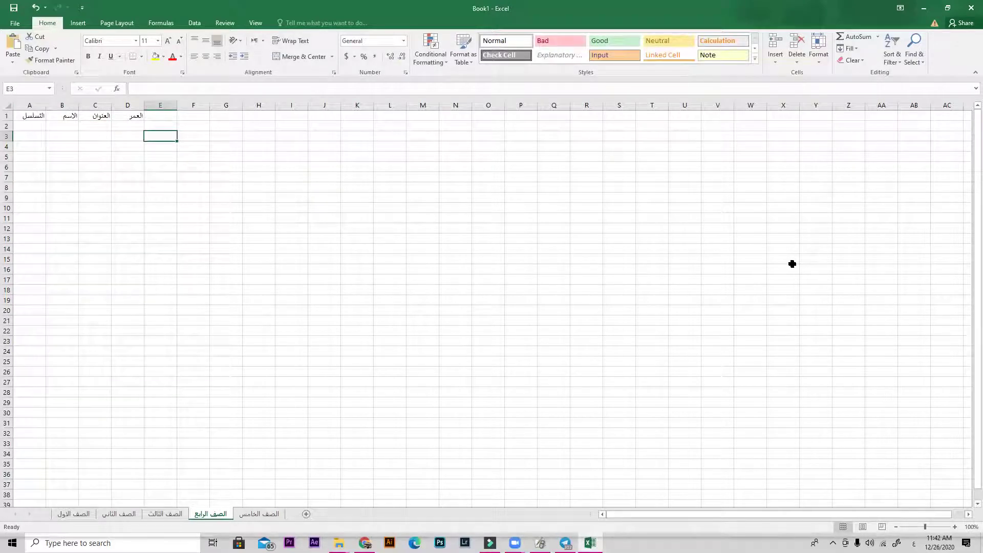
- Minimize the Excel, ActivInspire and Telegram windows
{"action": "left_click", "coordinate": [924, 7]}
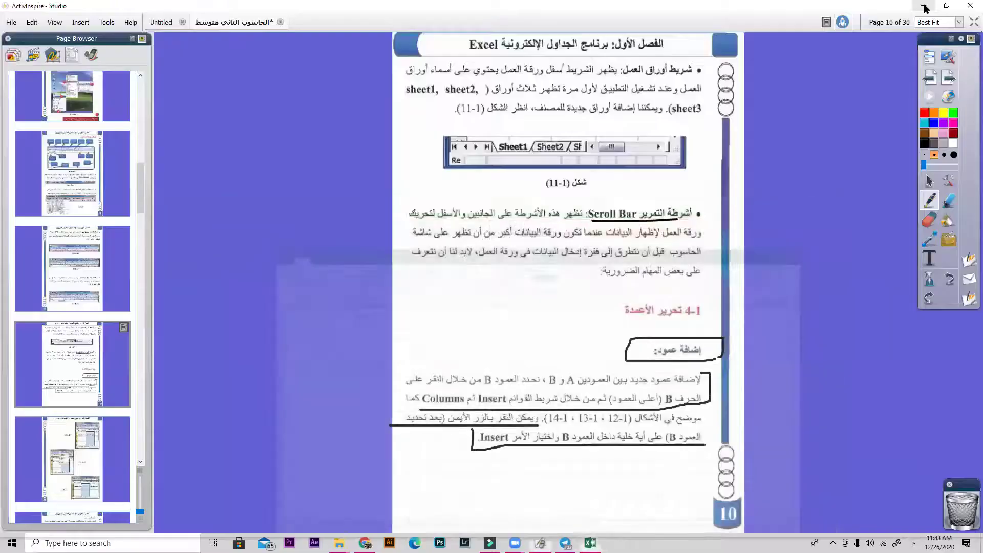
{"action": "left_click", "coordinate": [934, 11]}
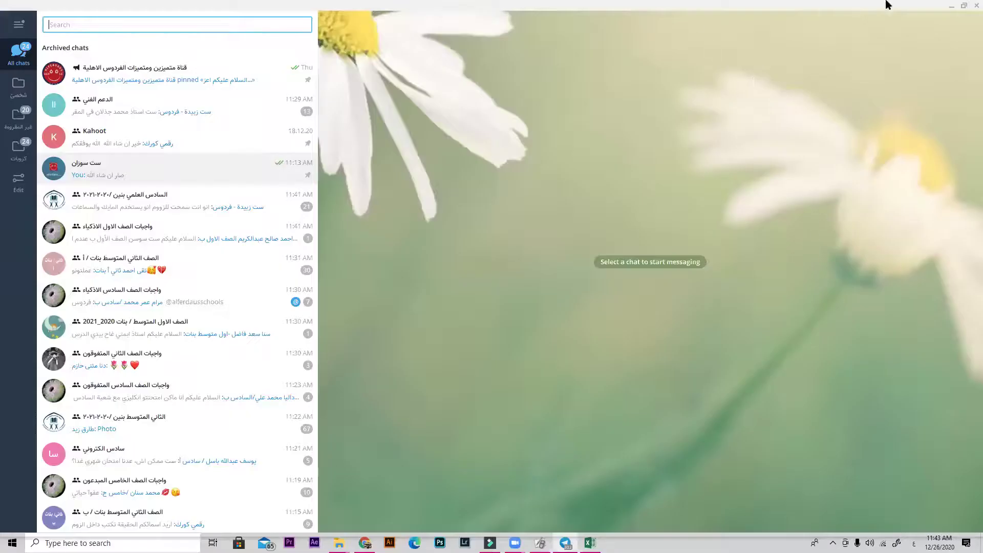
{"action": "left_click", "coordinate": [953, 6]}
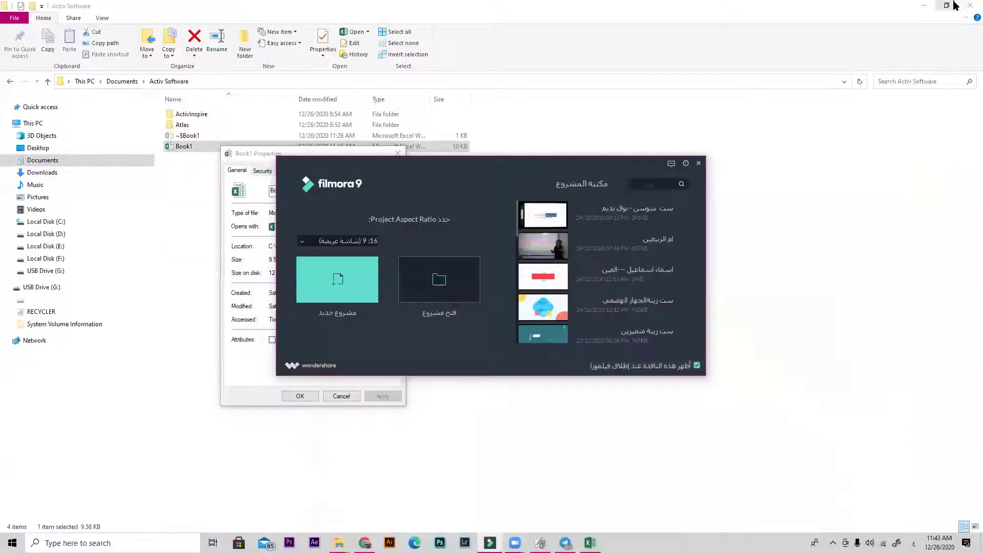
- Close the Filmora start window, the Book1 properties dialog and the Activ Software folder window to reach the desktop
{"action": "left_click", "coordinate": [699, 162]}
{"action": "left_click", "coordinate": [398, 153]}
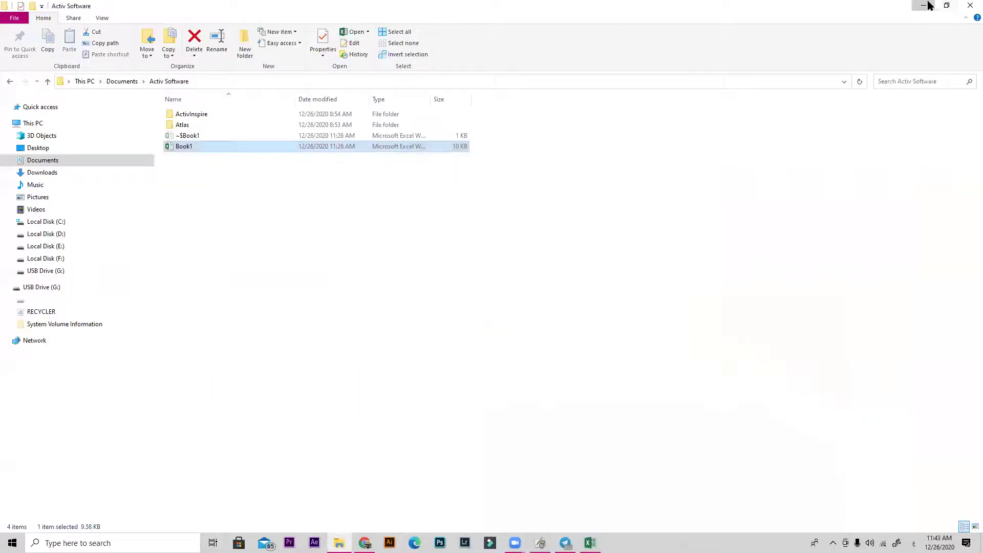
{"action": "left_click", "coordinate": [969, 6]}
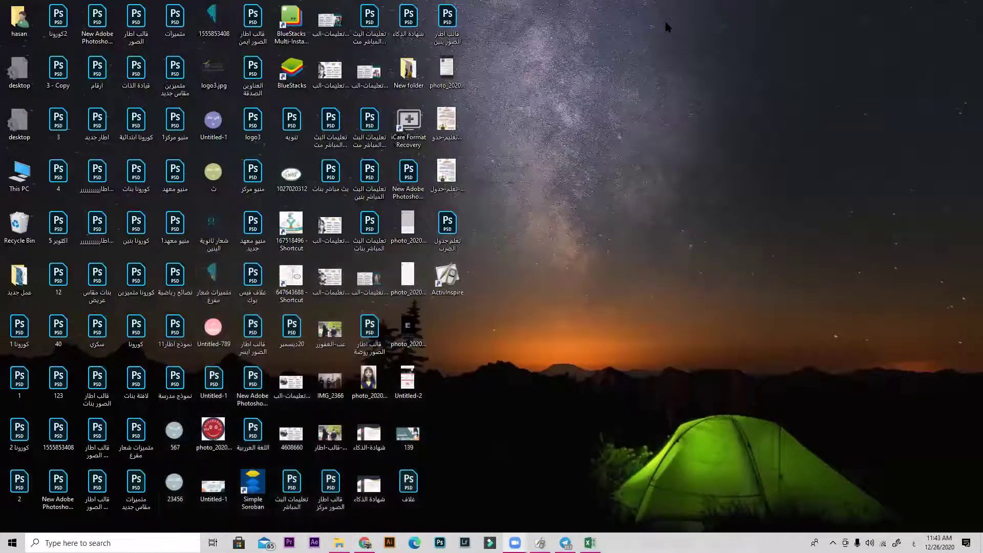